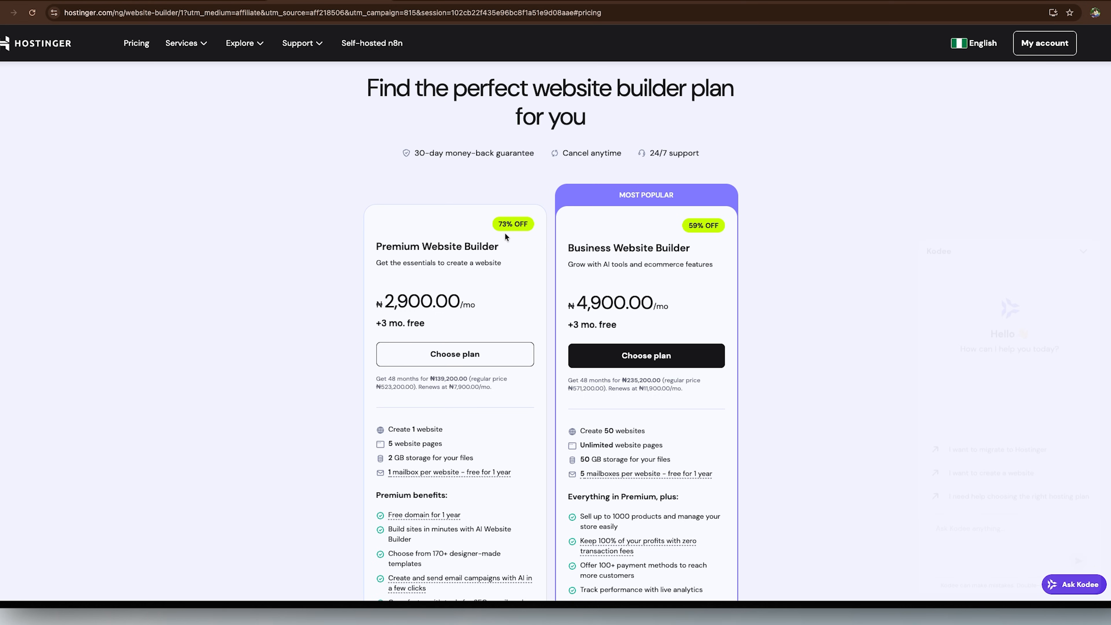
# Step: Open Hostinger's pricing page from the website builder page
pyautogui.scroll(3, 520, 341)
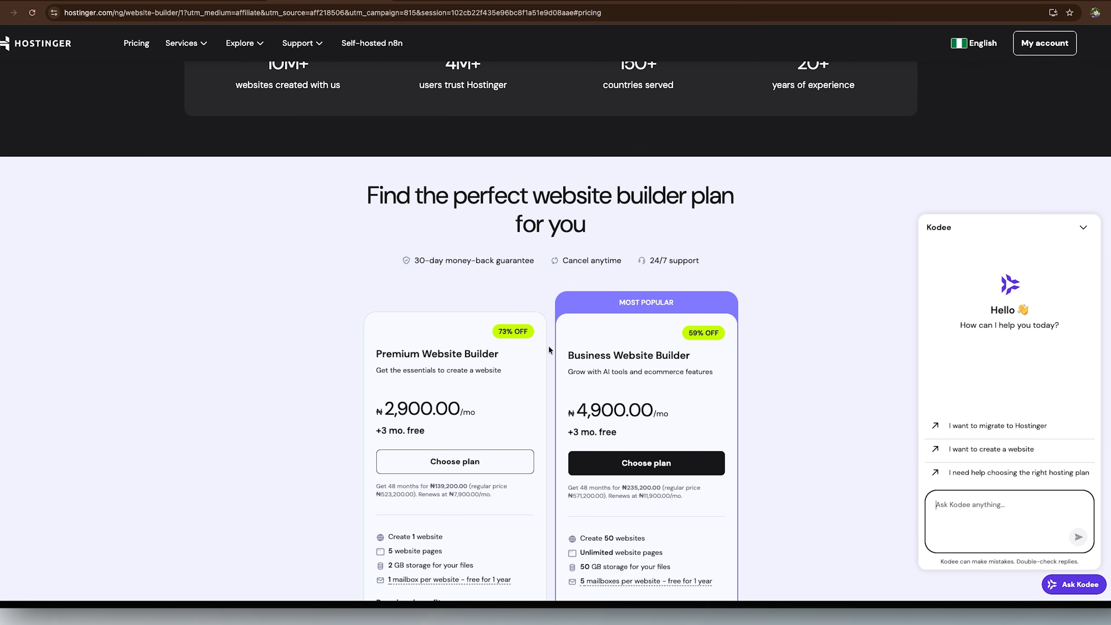
pyautogui.scroll(10, 332, 309)
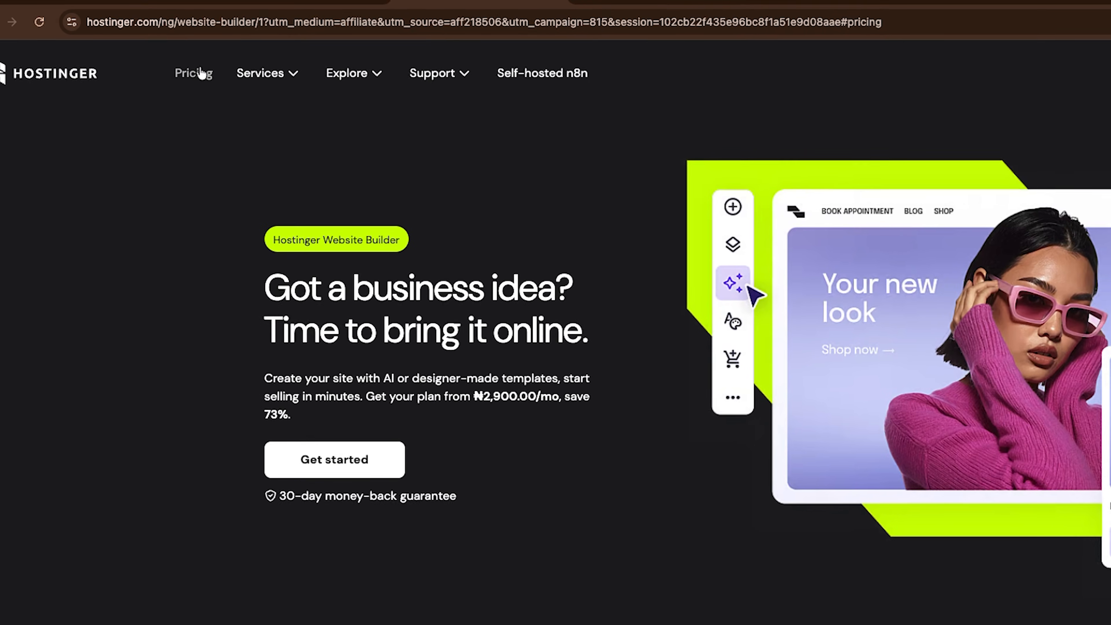
pyautogui.click(168, 60)
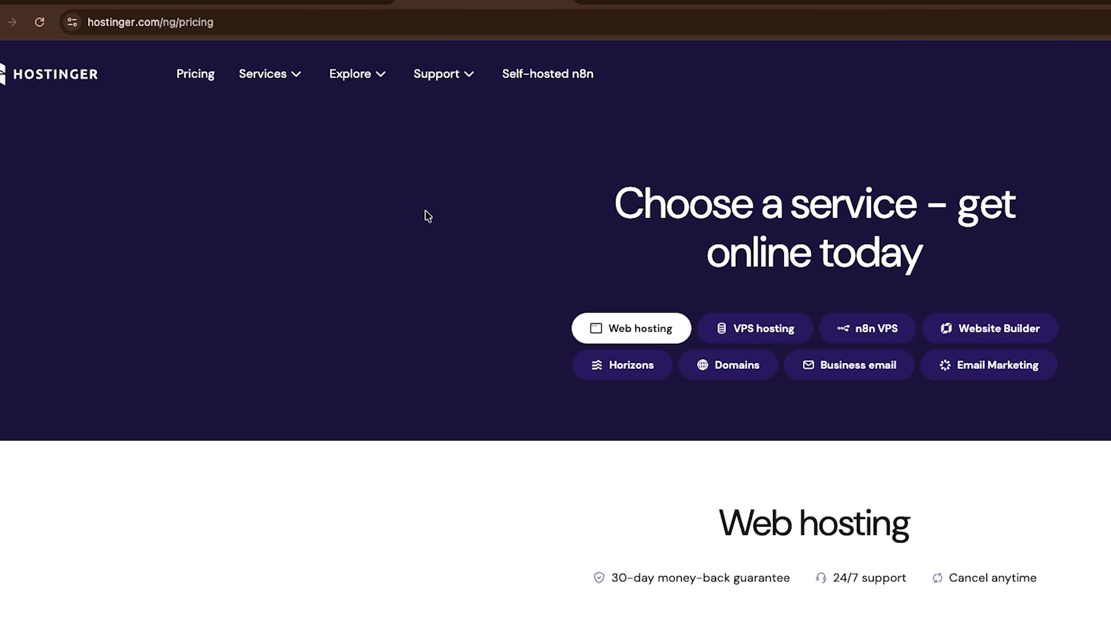
# Step: Compare the prices and included features of the Single, Premium, Business and Cloud Startup web hosting plans
pyautogui.scroll(-5, 520, 514)
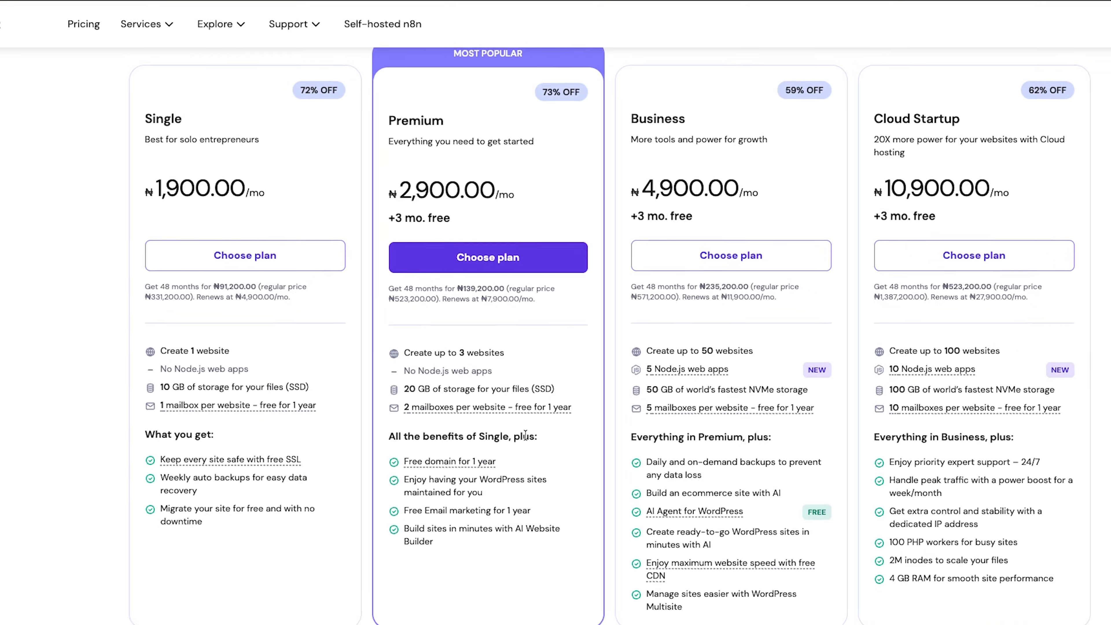
pyautogui.scroll(10, 280, 259)
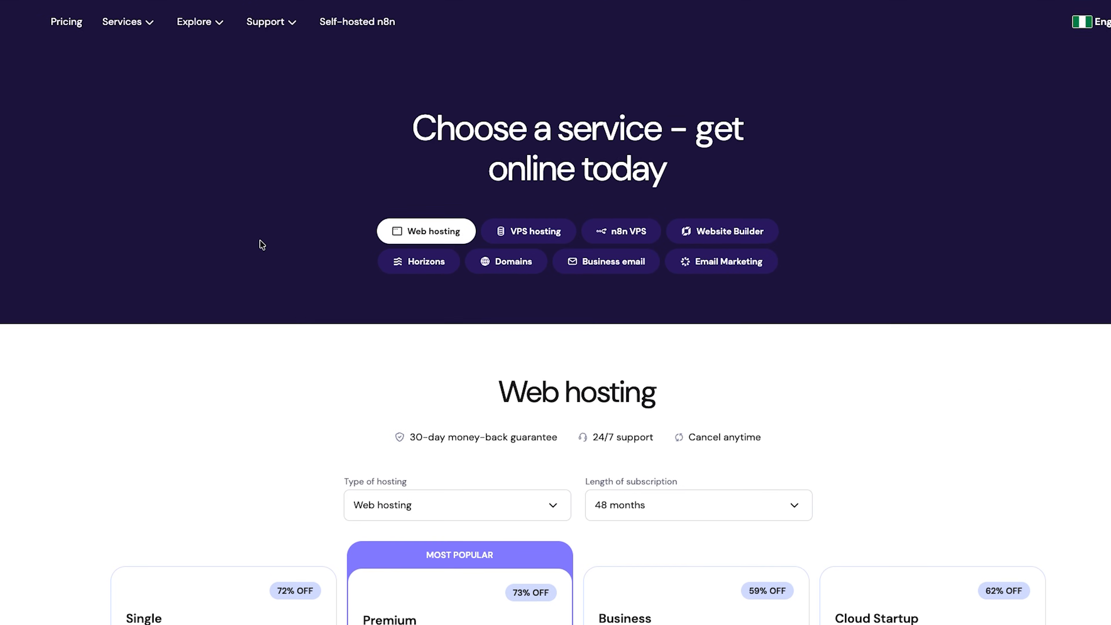
pyautogui.scroll(-3, 357, 329)
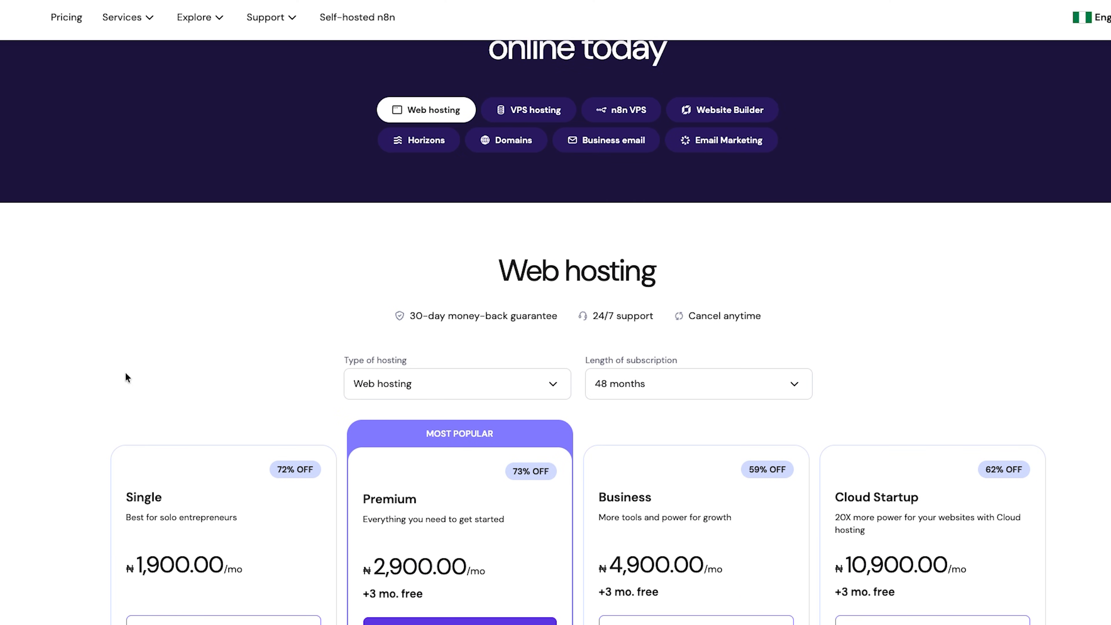
pyautogui.scroll(-7, 191, 449)
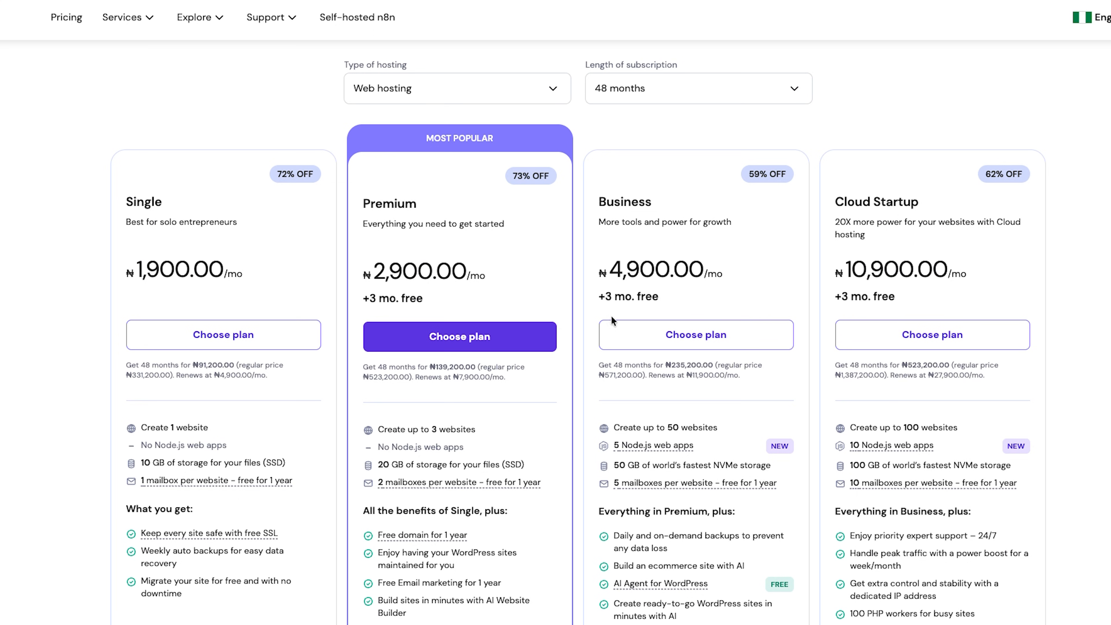
pyautogui.scroll(3, 613, 321)
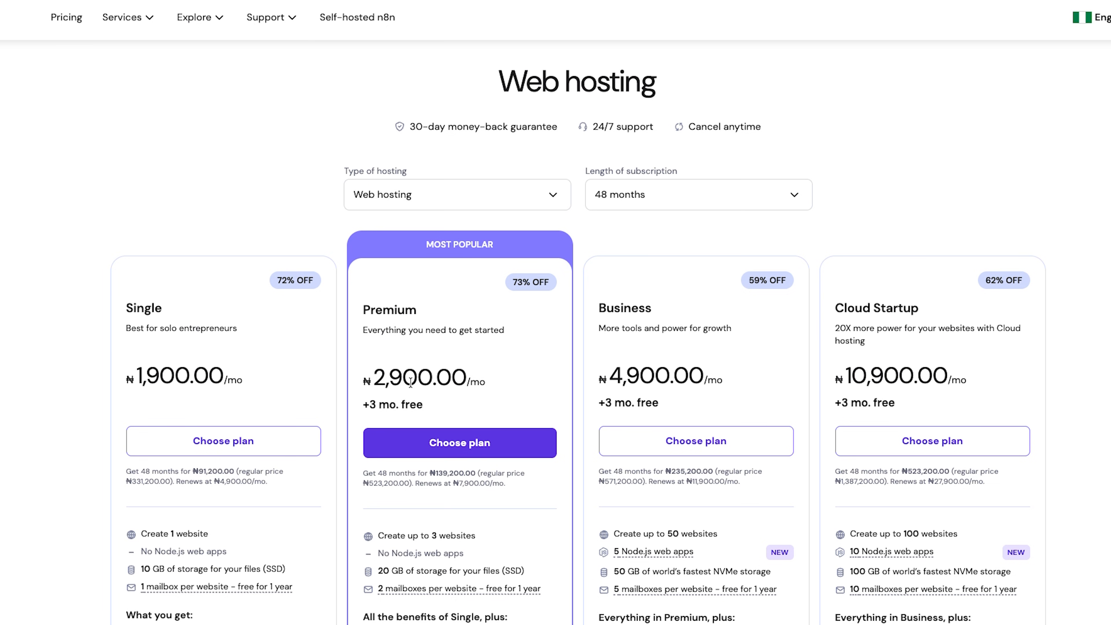
pyautogui.moveTo(373, 379); pyautogui.dragTo(508, 386)
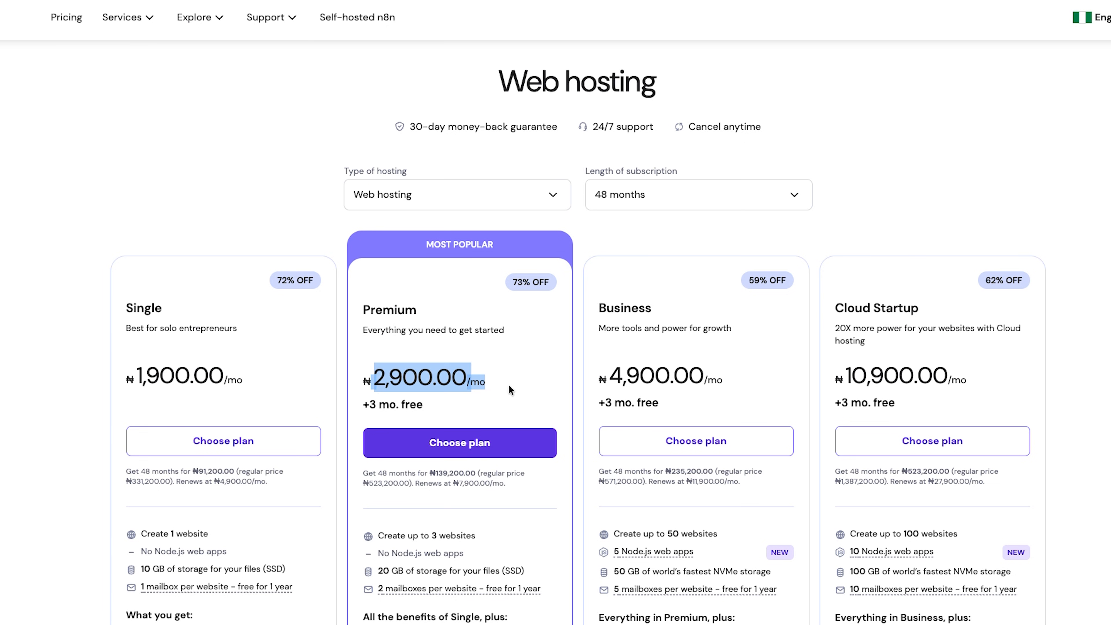
pyautogui.scroll(-7, 509, 385)
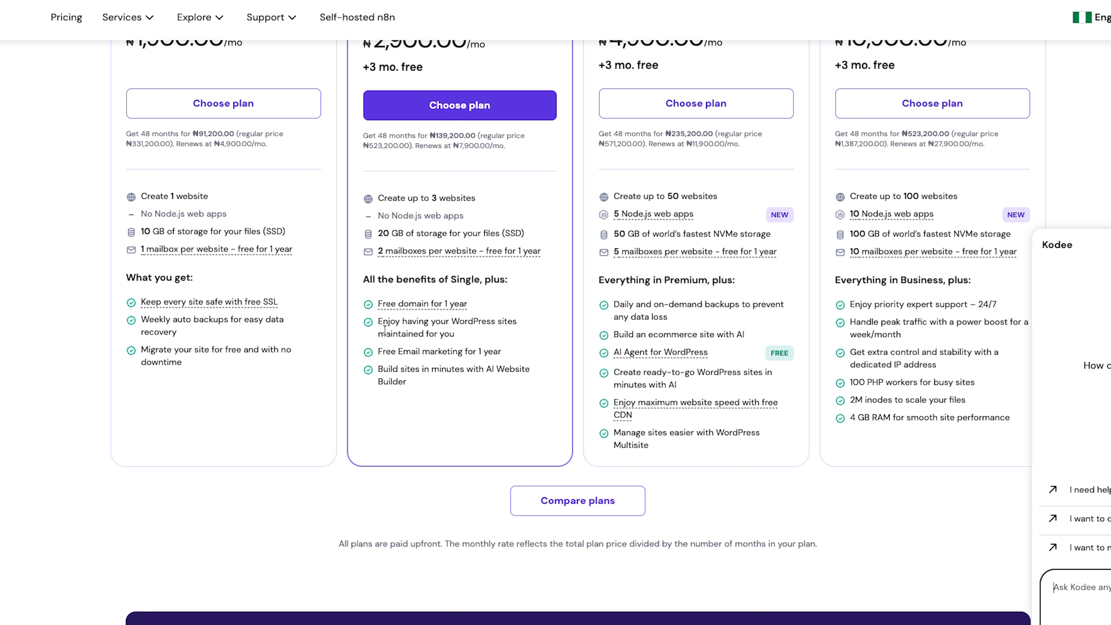
pyautogui.scroll(3, 409, 403)
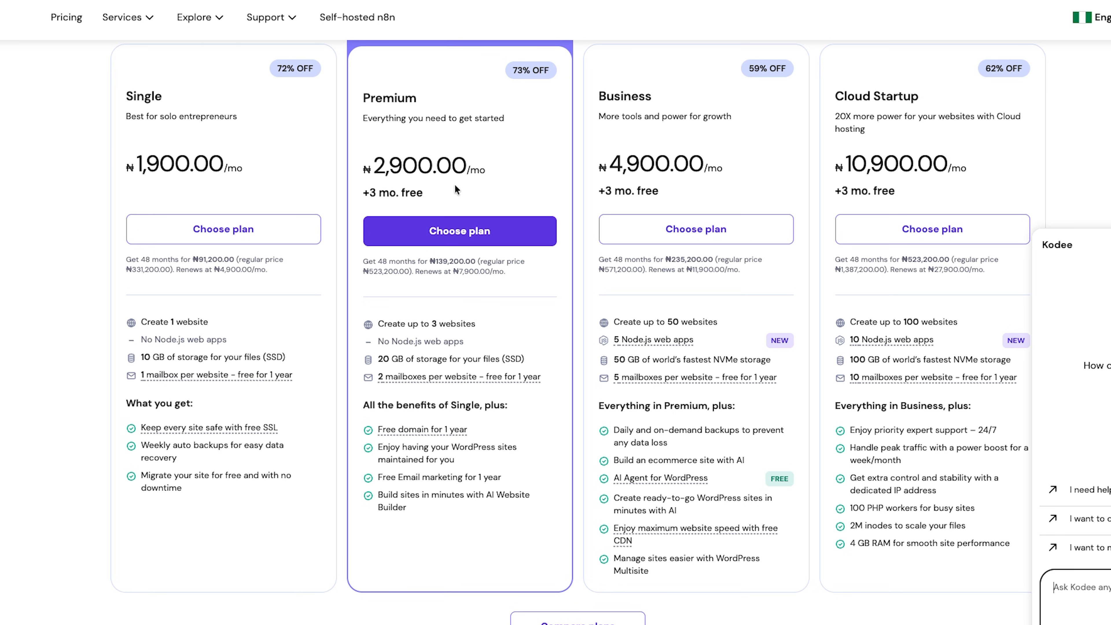
pyautogui.scroll(2, 454, 188)
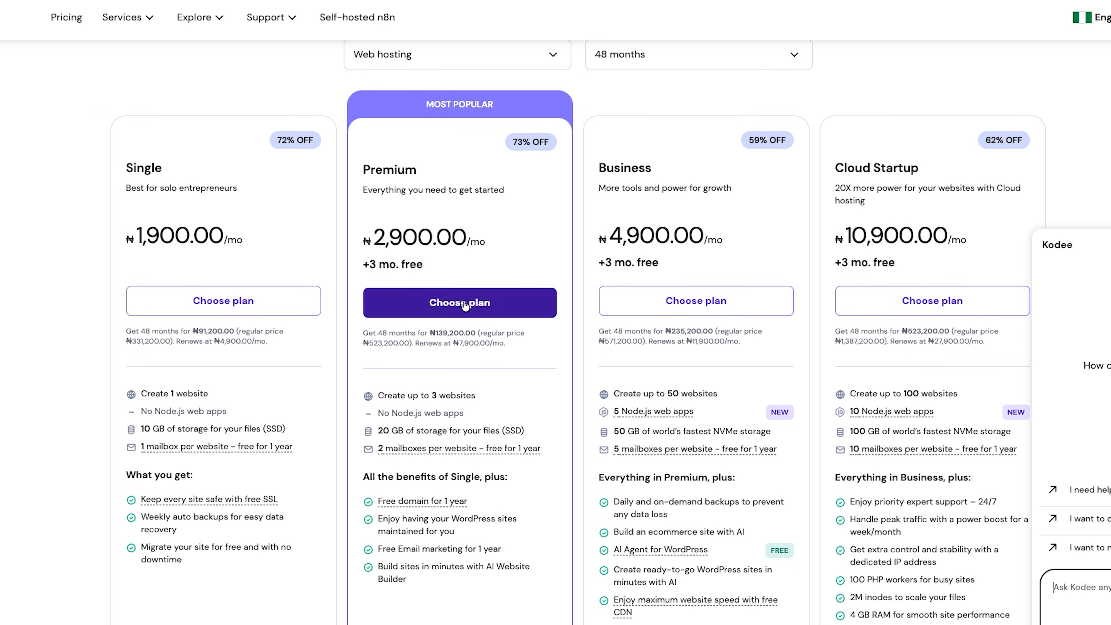
# Step: Choose the Premium web hosting plan and set its subscription period to 12 months
pyautogui.click(447, 305)
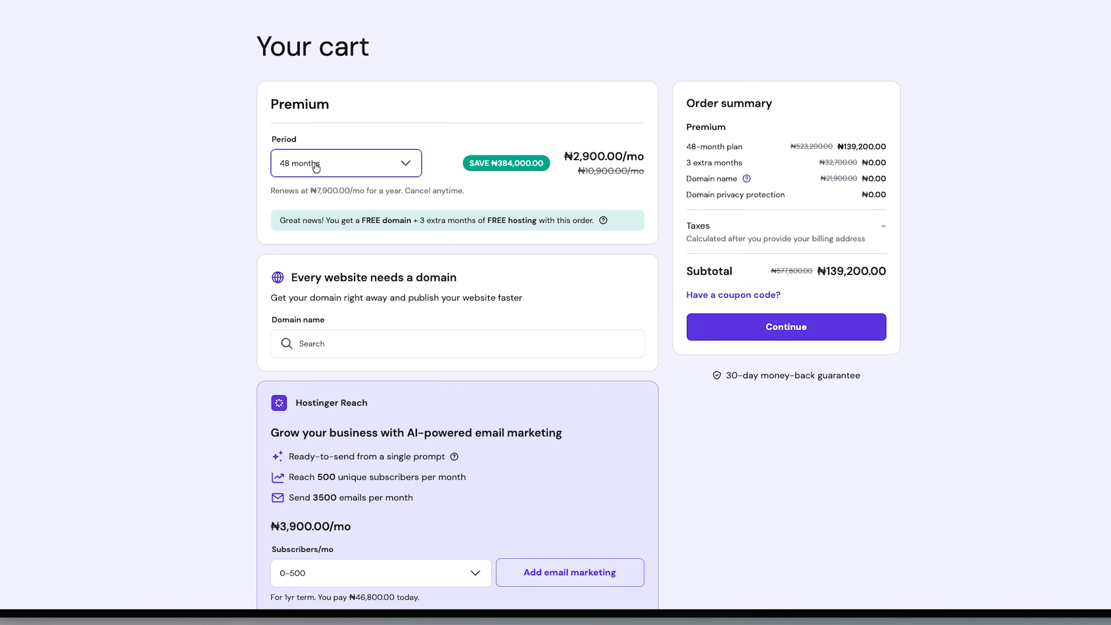
pyautogui.click(316, 166)
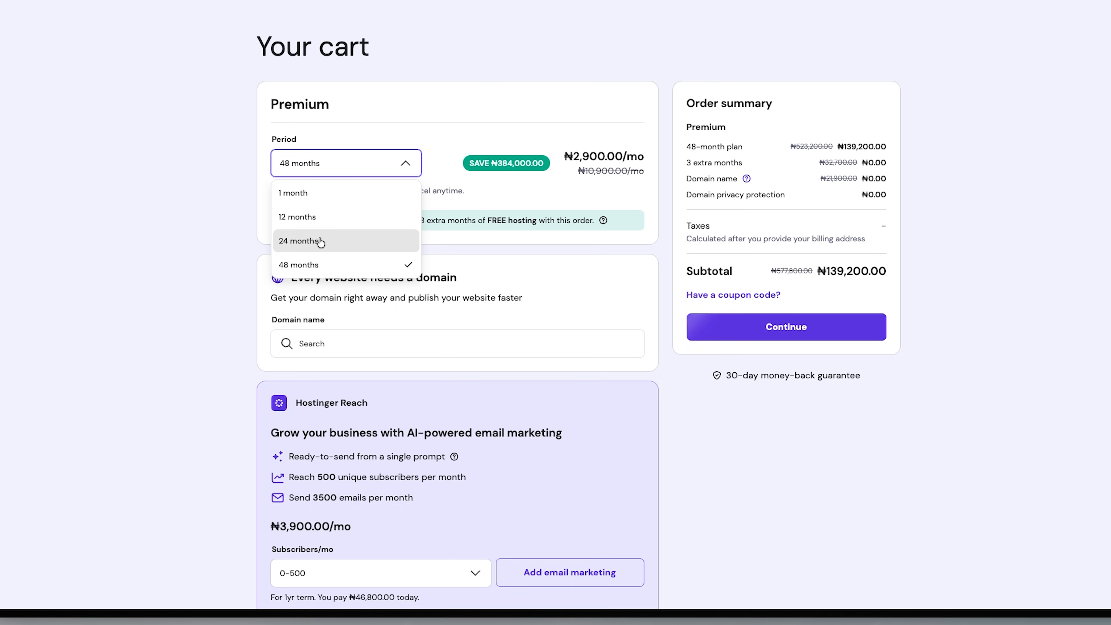
pyautogui.click(299, 217)
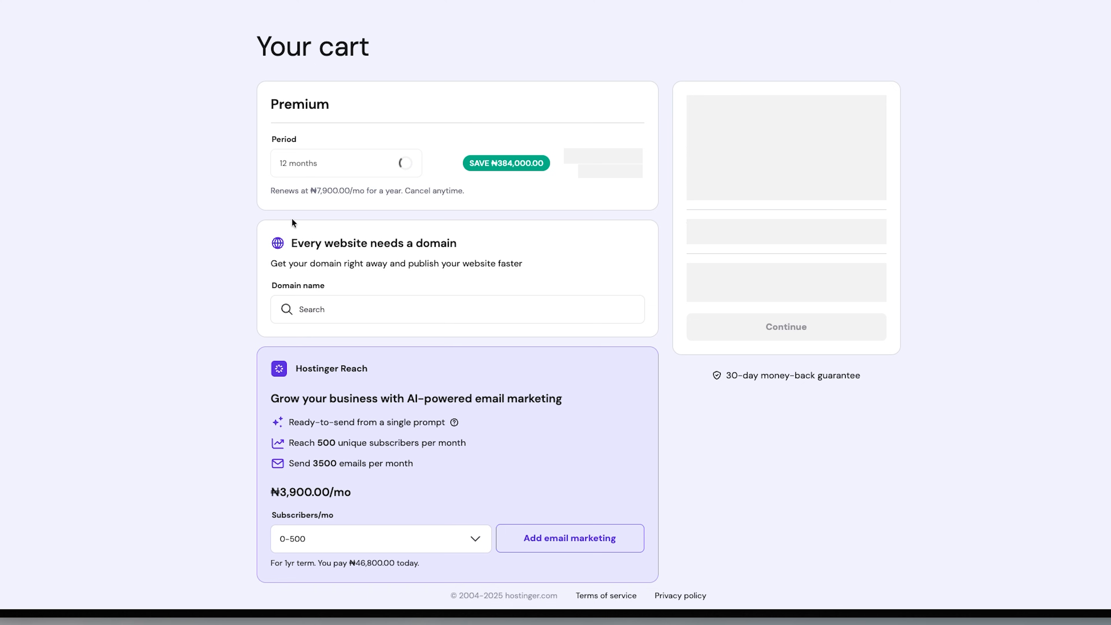
# Step: Apply the coupon code BENFREEMAN to the order and continue to account registration
pyautogui.scroll(-1, 413, 272)
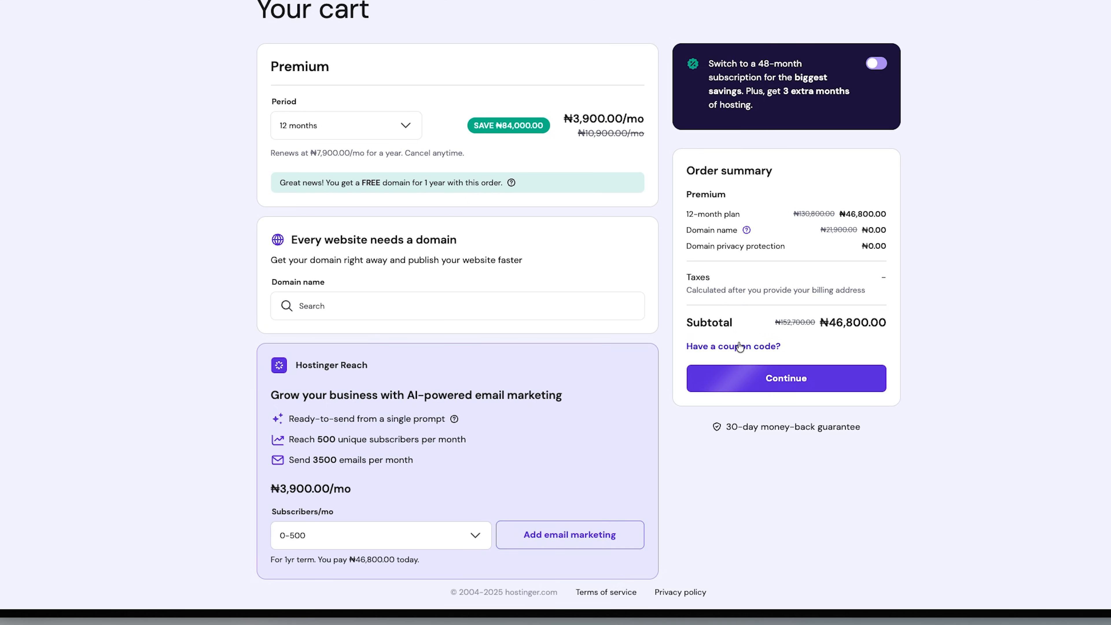
pyautogui.click(748, 347)
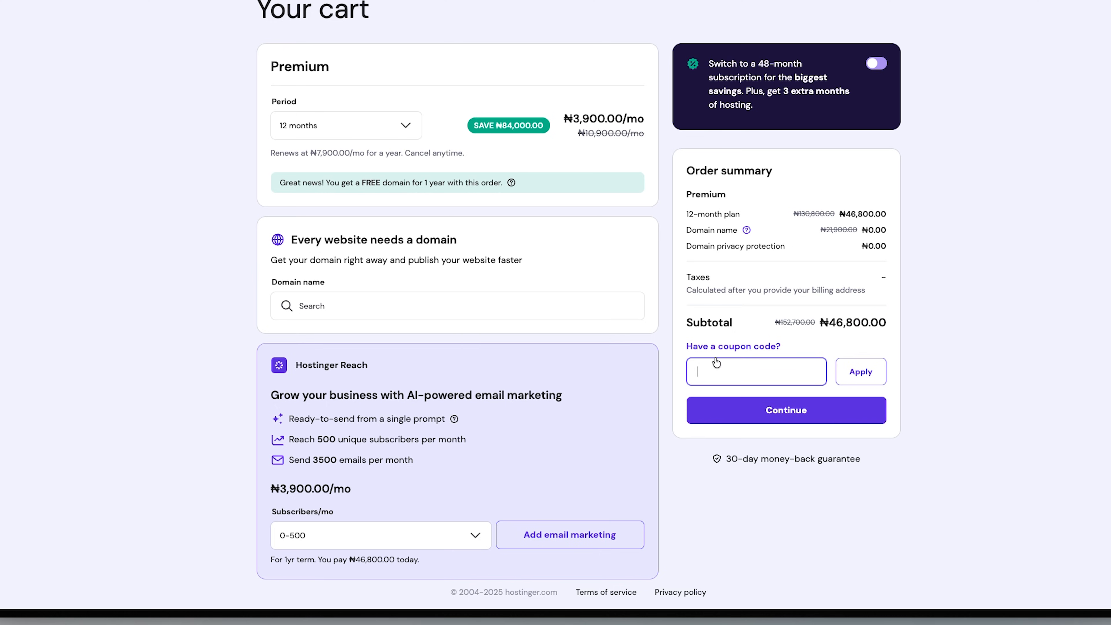
pyautogui.write('BENFREEMAN')
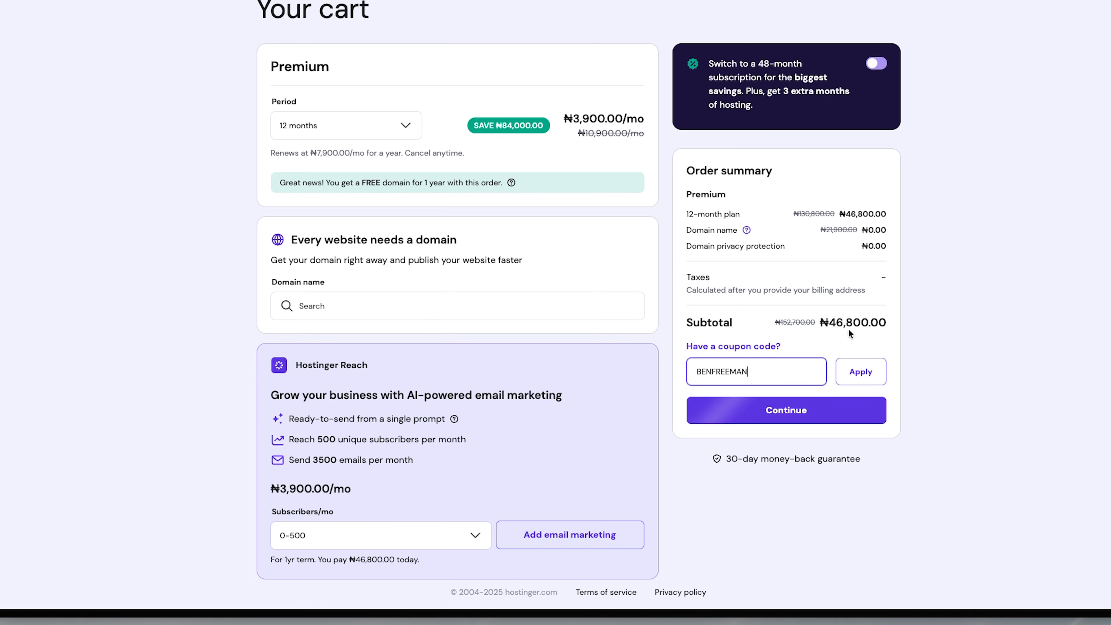
pyautogui.click(871, 376)
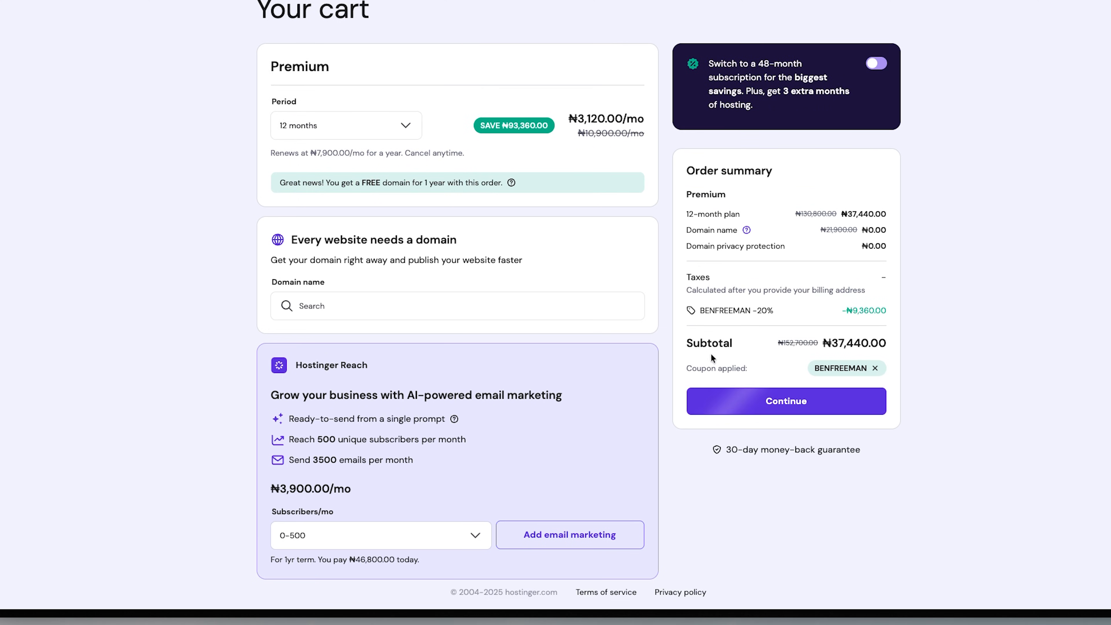
pyautogui.click(785, 401)
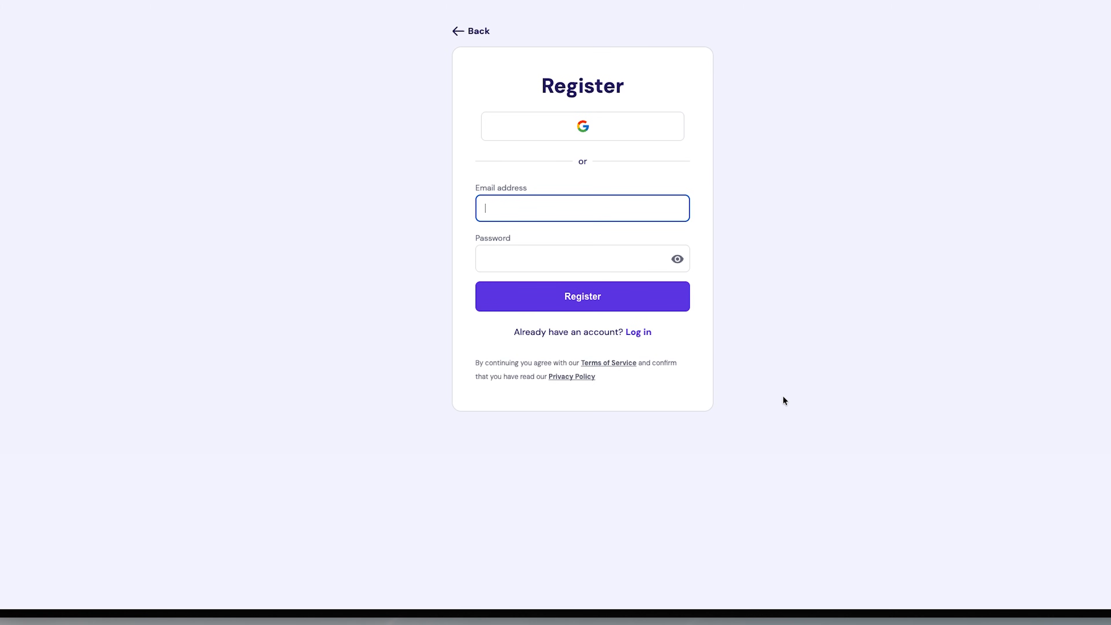
# Step: Register the account with the saved email address and the account password
pyautogui.click(536, 206)
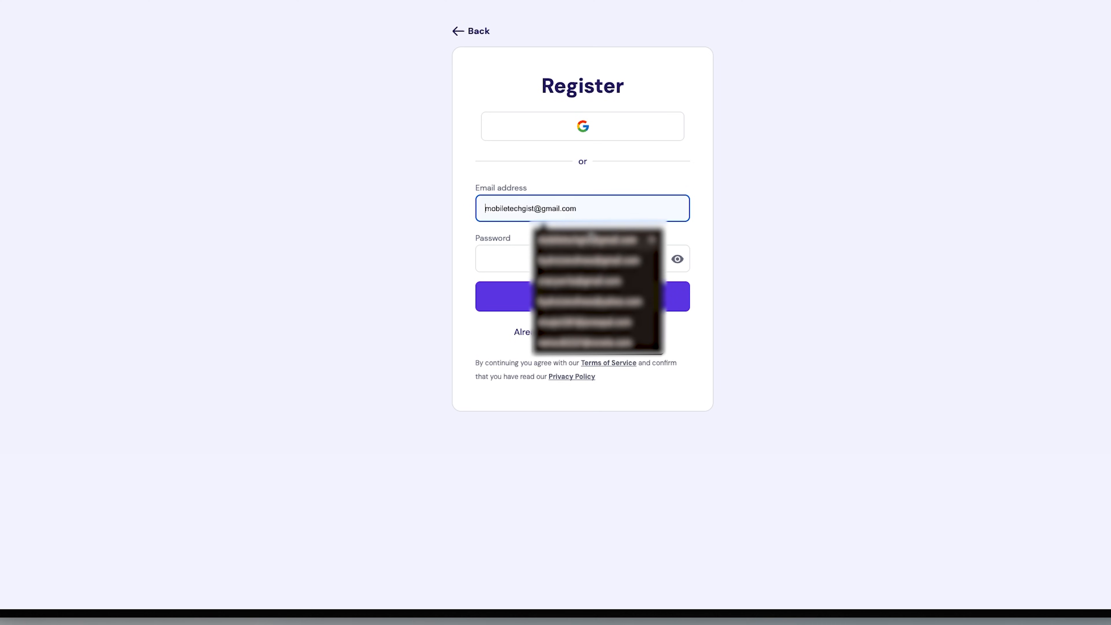
pyautogui.click(533, 246)
pyautogui.click(533, 247)
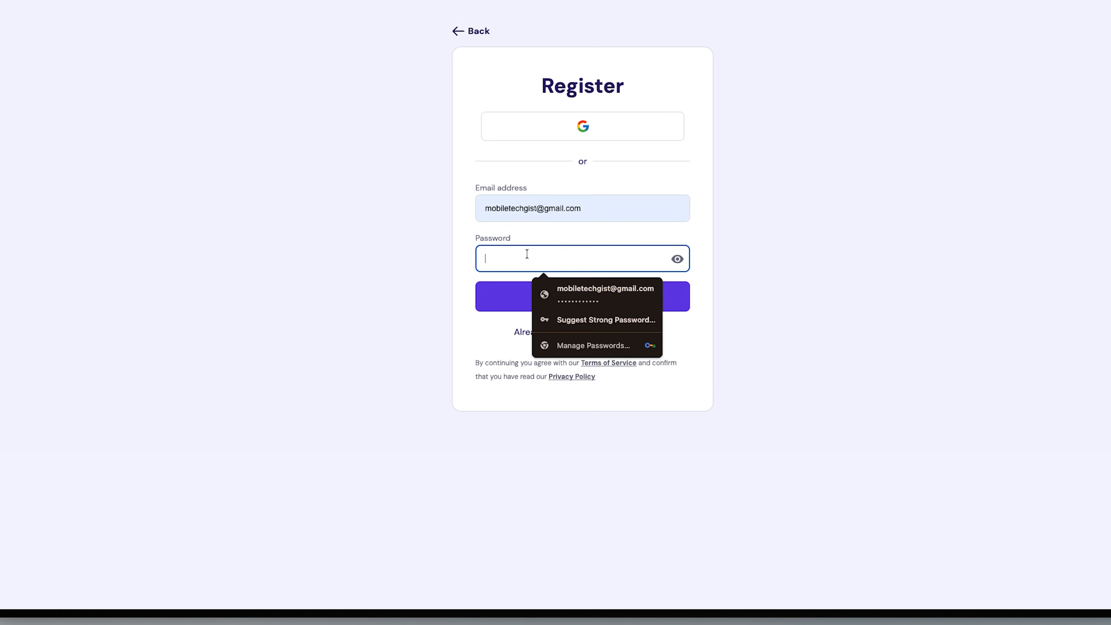
pyautogui.click(584, 289)
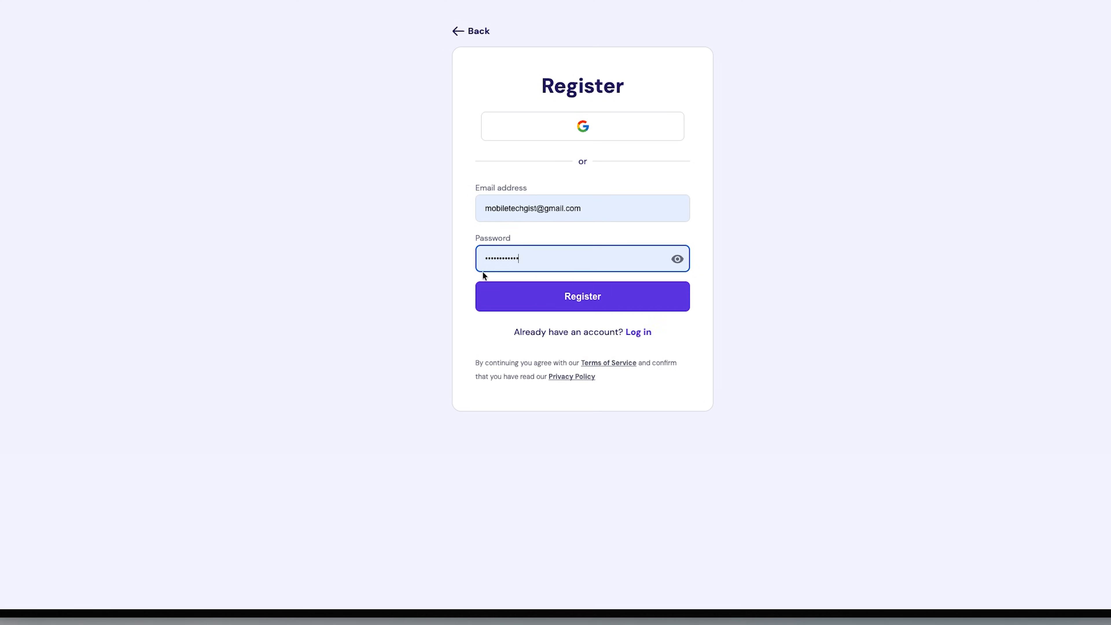
pyautogui.click(595, 302)
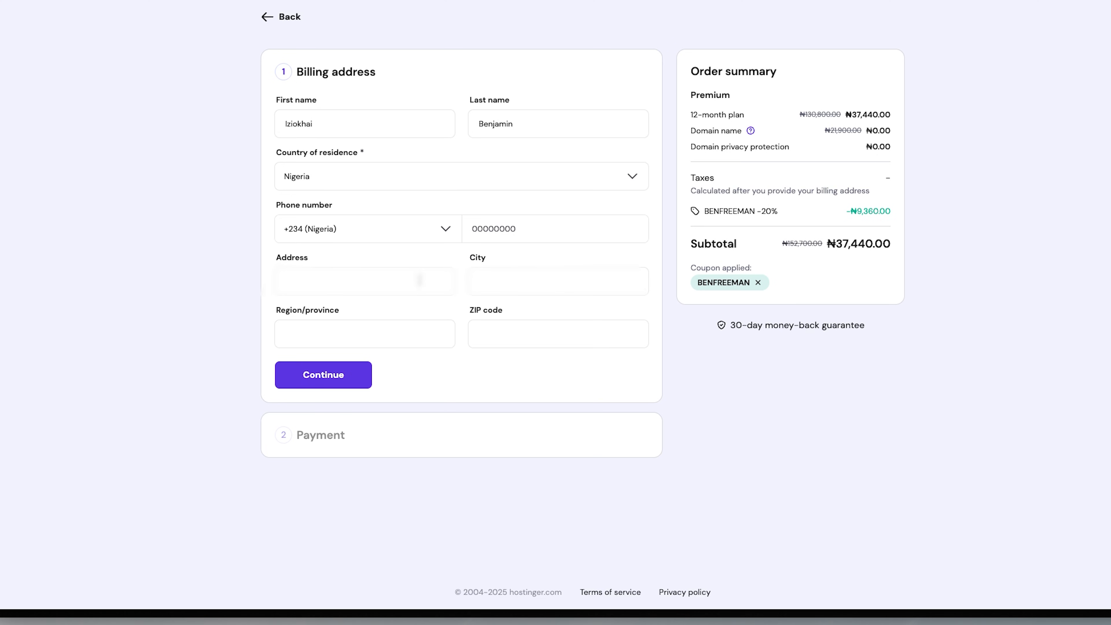
# Step: Fill in and submit the billing address with city, region and ZIP code, declining to save the address in the browser
pyautogui.click(328, 287)
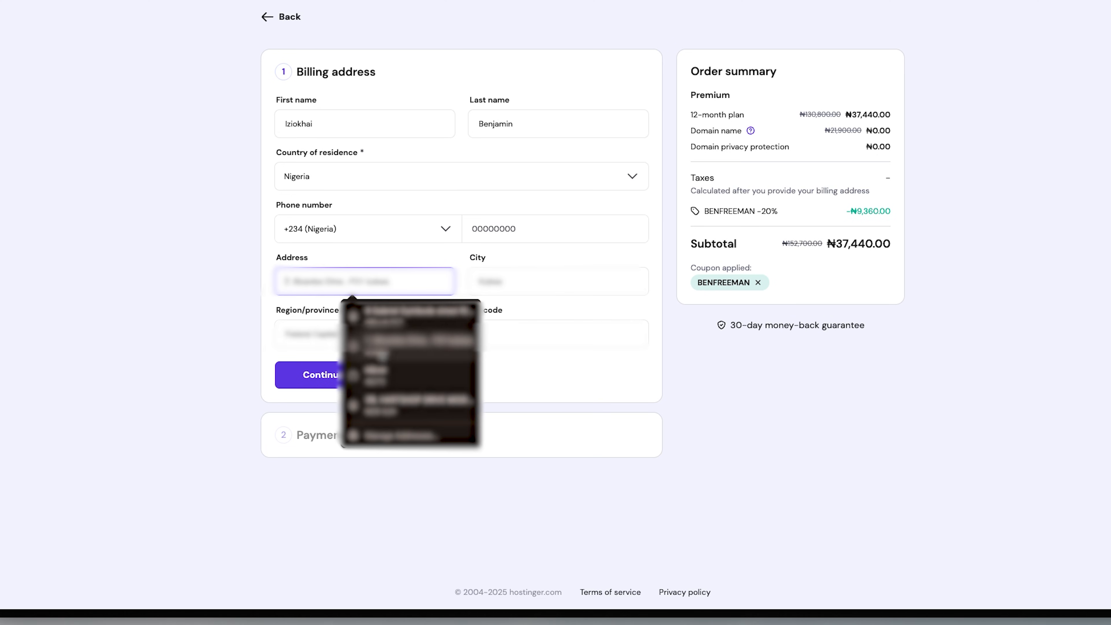
pyautogui.click(385, 358)
pyautogui.click(497, 337)
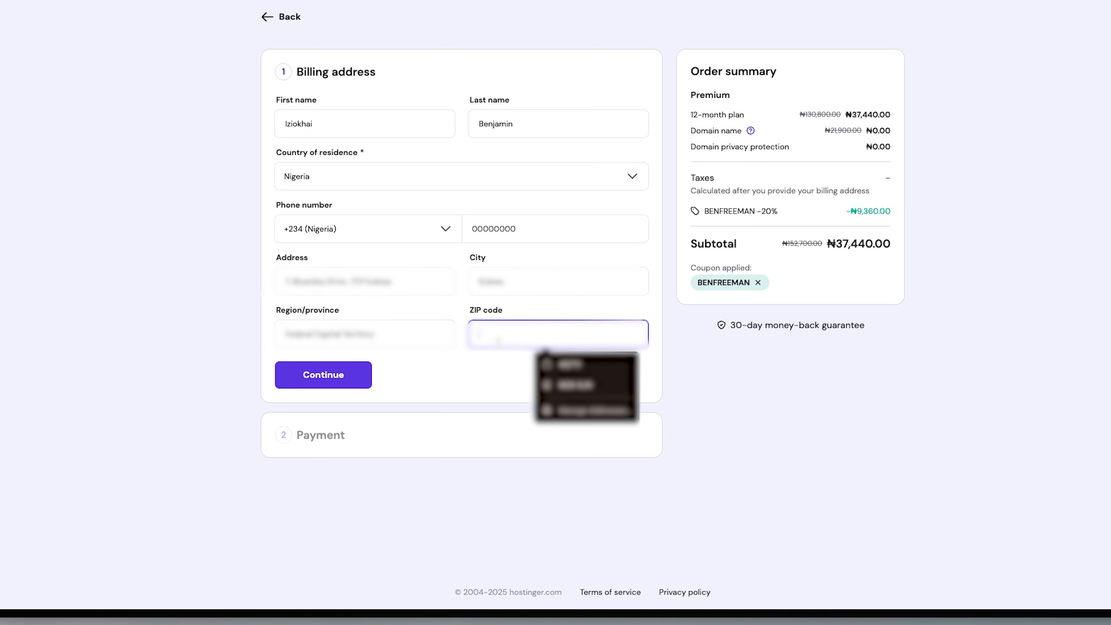
pyautogui.write('9')
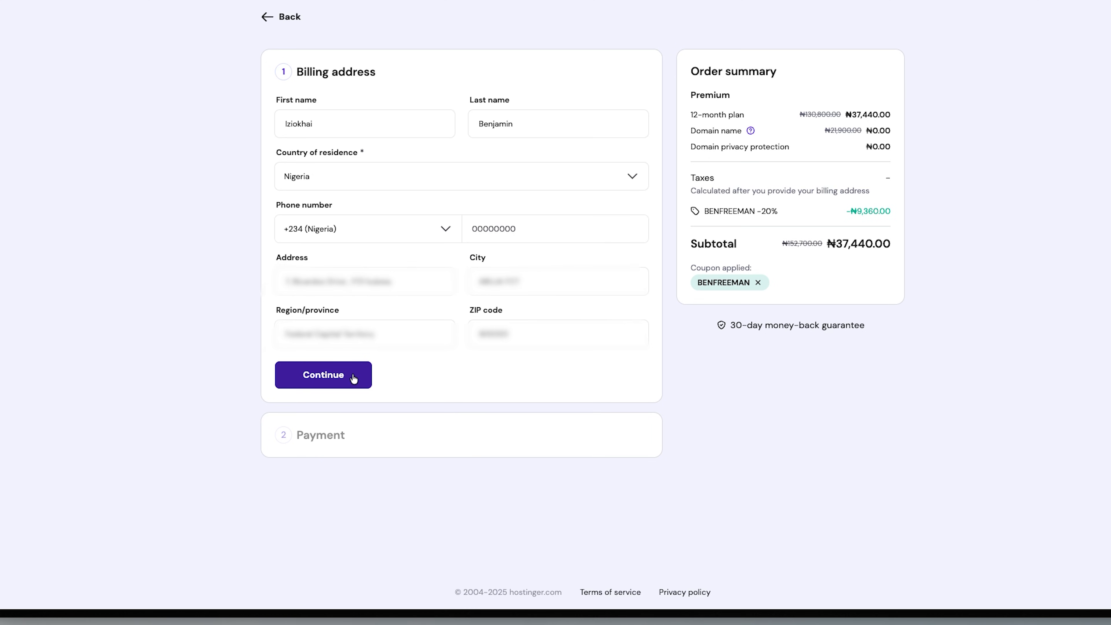
pyautogui.click(337, 377)
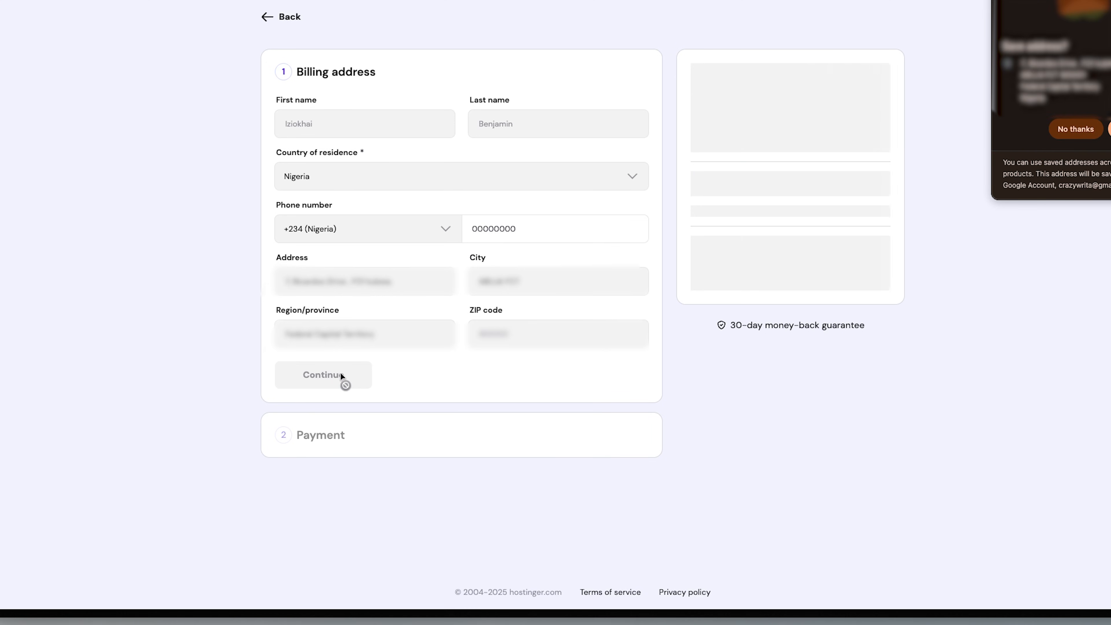
pyautogui.click(1070, 131)
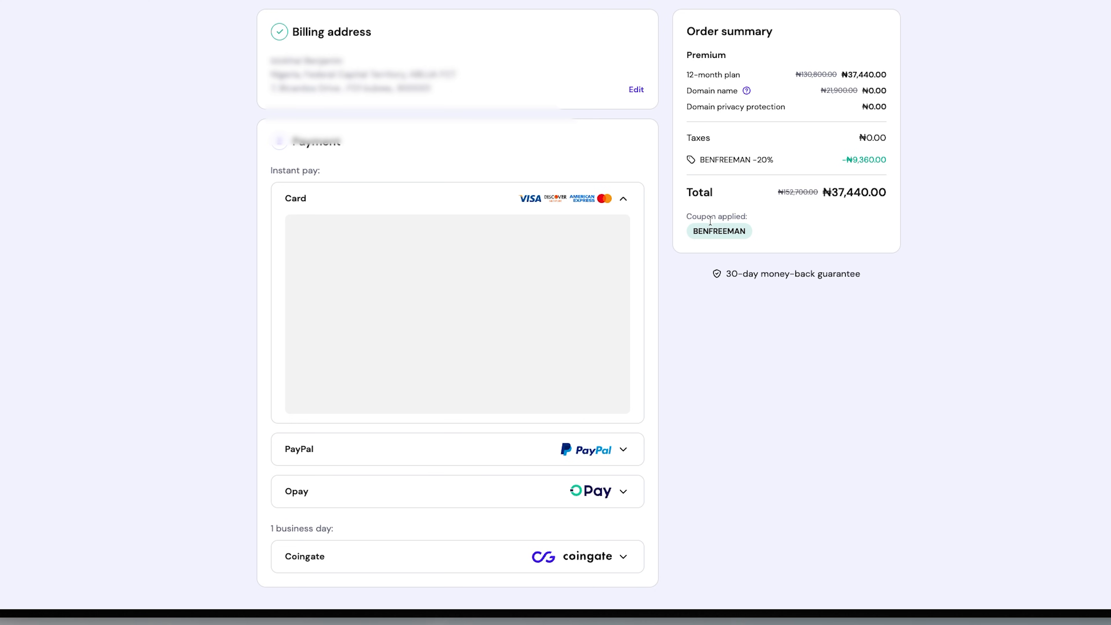
pyautogui.scroll(-1, 430, 353)
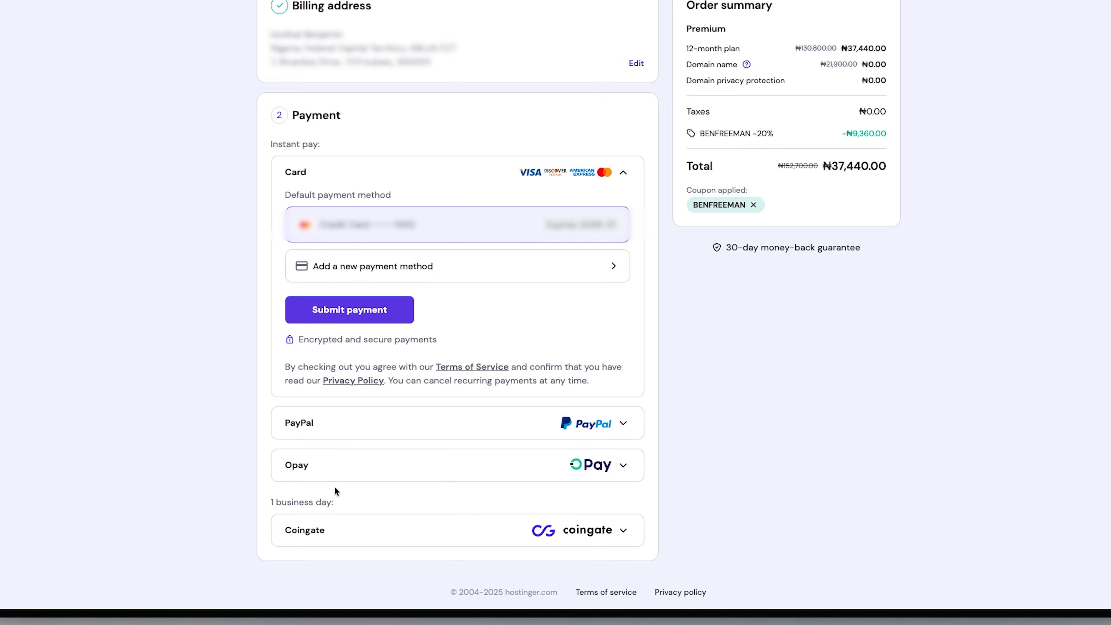
pyautogui.click(622, 471)
pyautogui.click(343, 356)
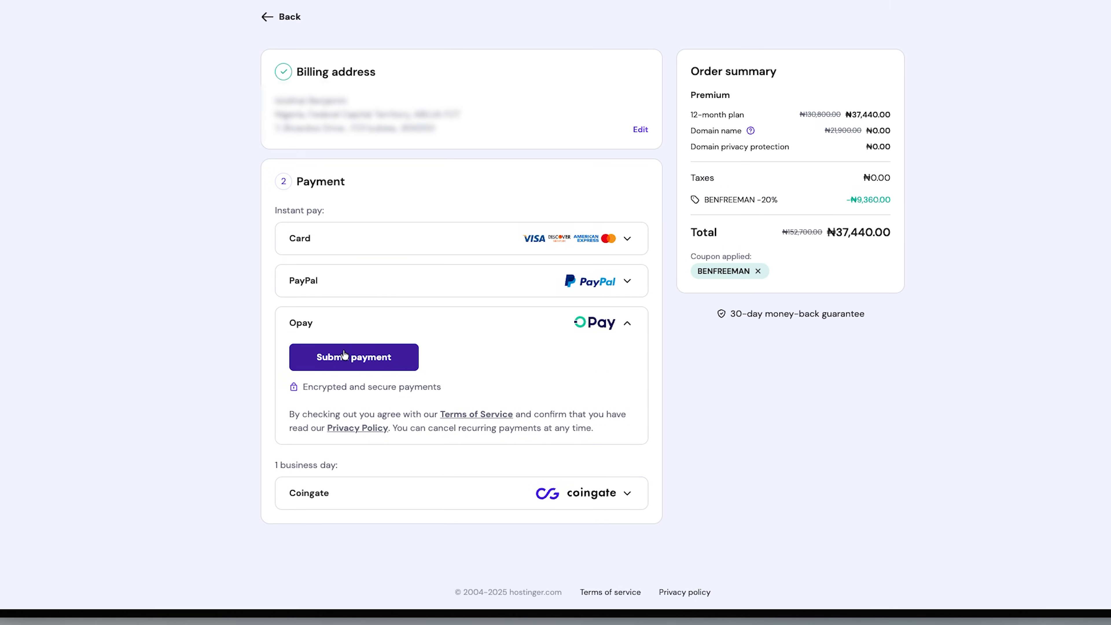
pyautogui.click(342, 244)
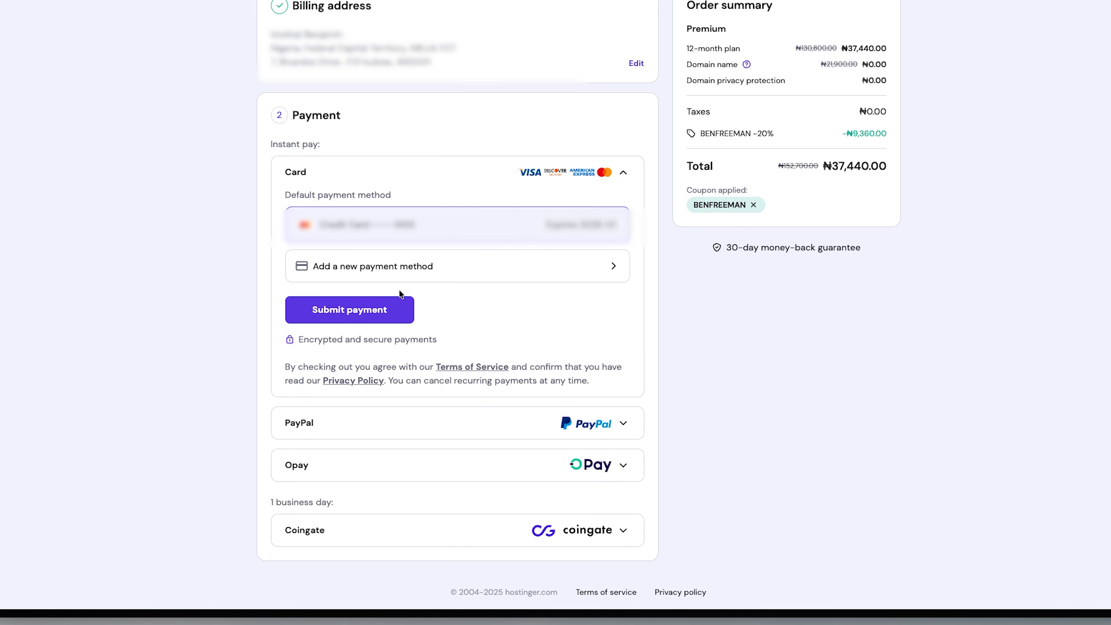
# Step: Submit the payment with the saved default card and proceed to setting up the purchased services
pyautogui.click(383, 313)
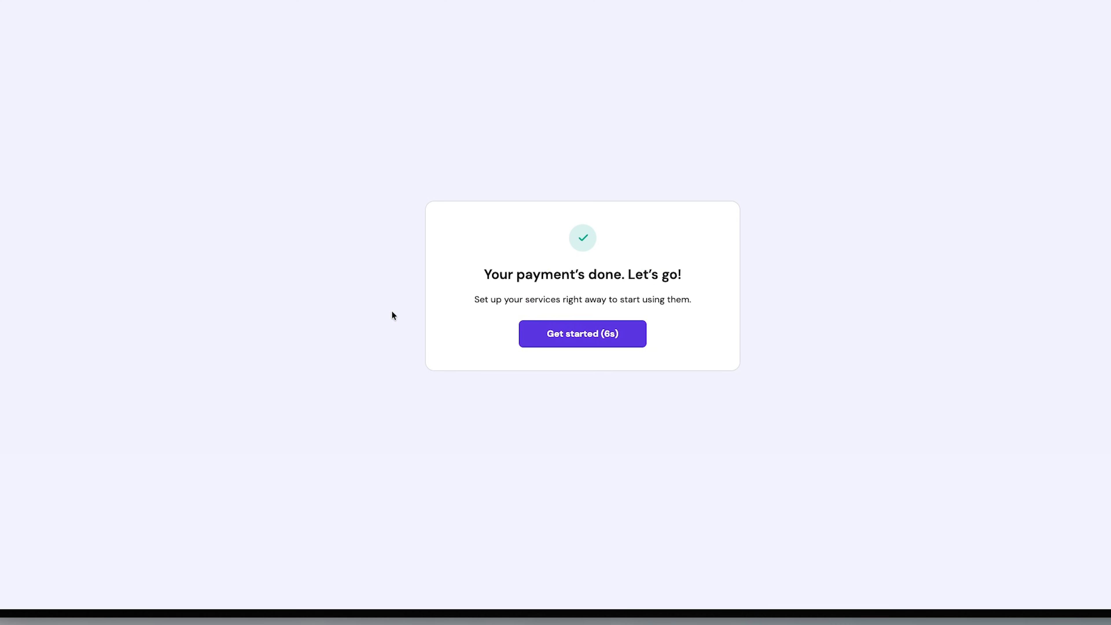
pyautogui.click(583, 345)
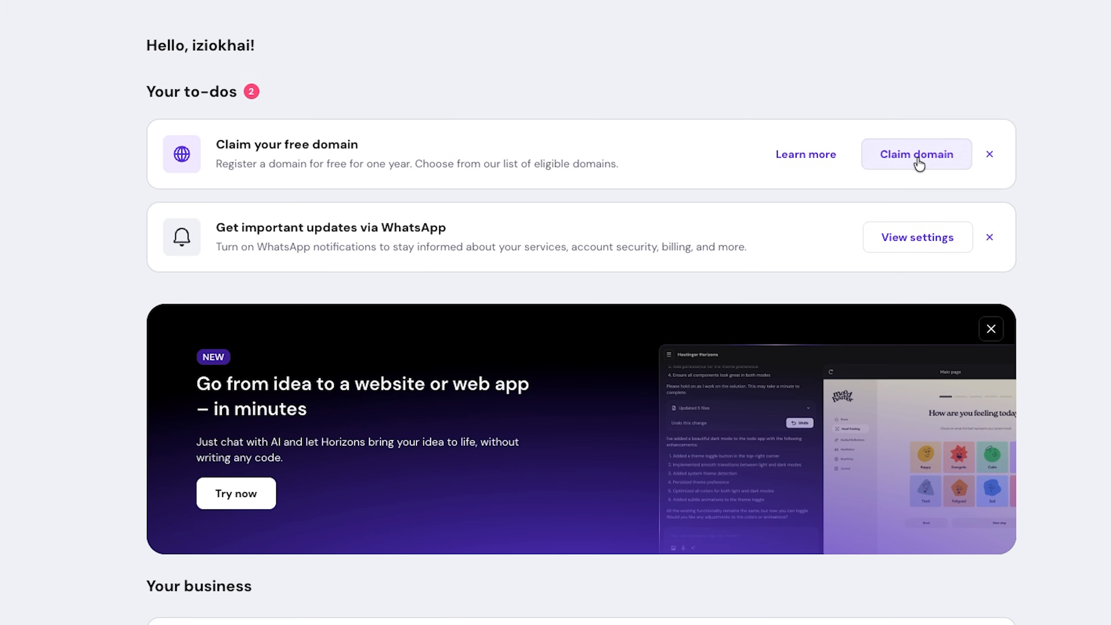
# Step: Check the availability of benfreemantech.com and claim it as the free domain
pyautogui.click(919, 157)
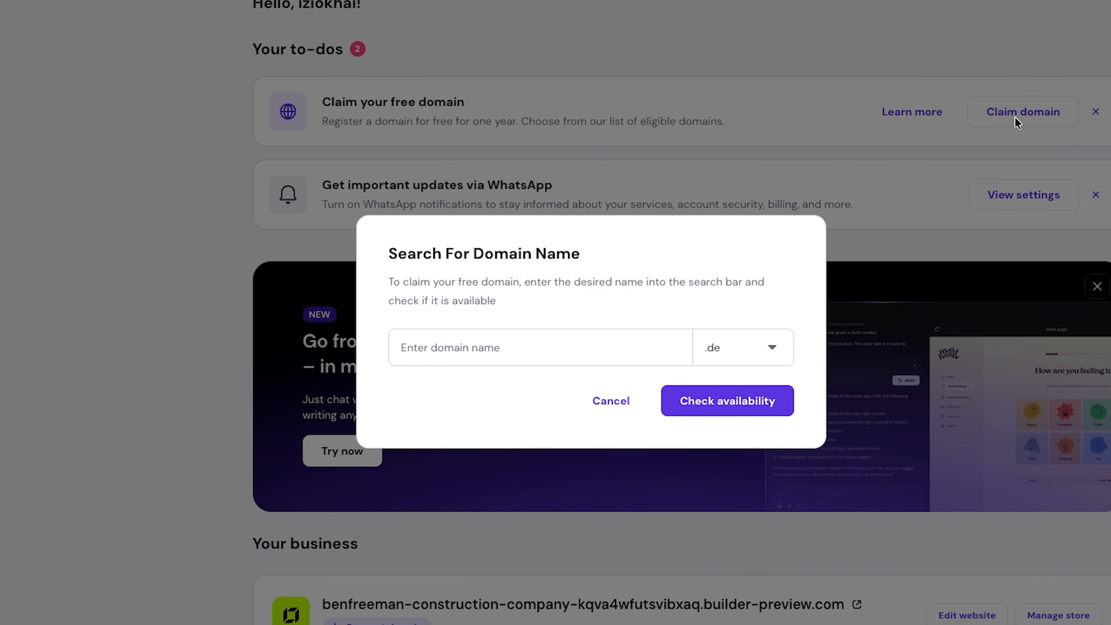
pyautogui.click(435, 349)
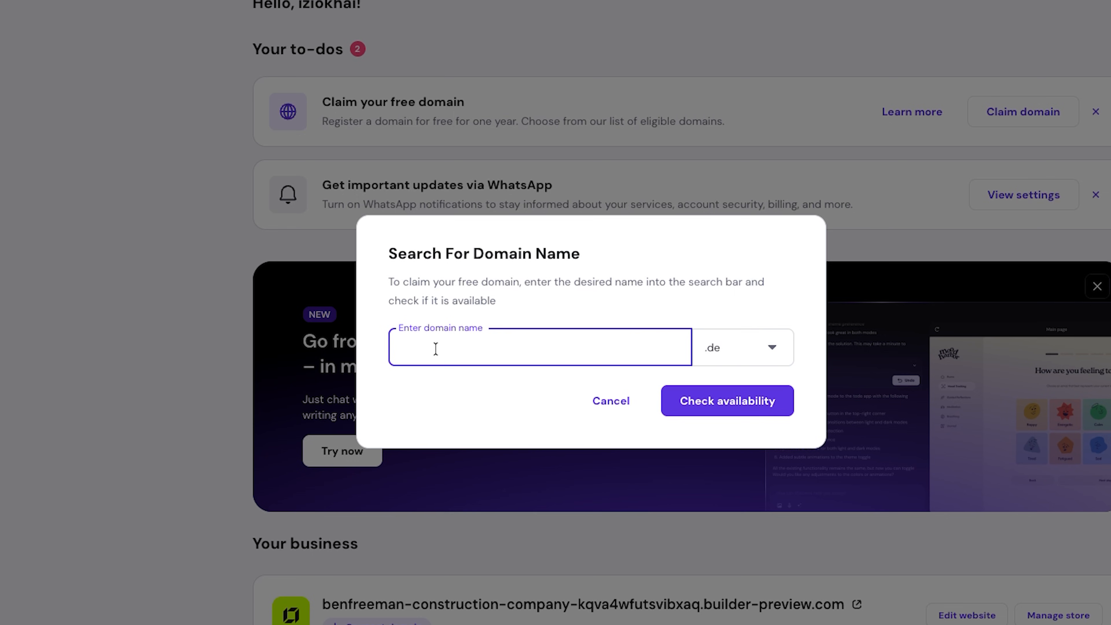
pyautogui.write('benfreemantec')
pyautogui.write('h')
pyautogui.click(743, 348)
pyautogui.write('.com')
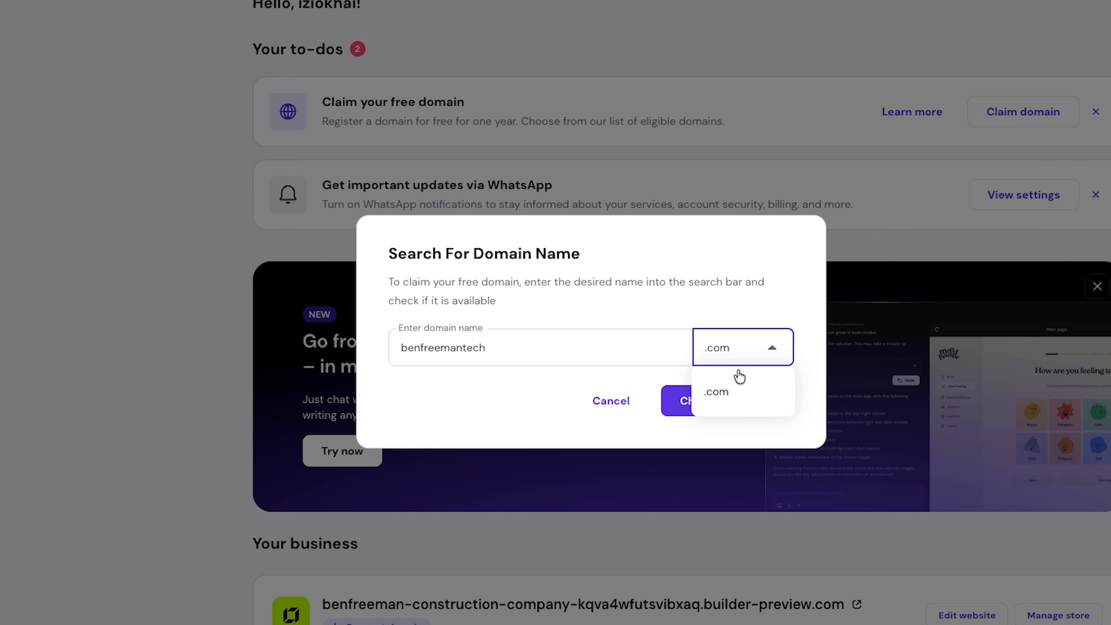
pyautogui.click(738, 392)
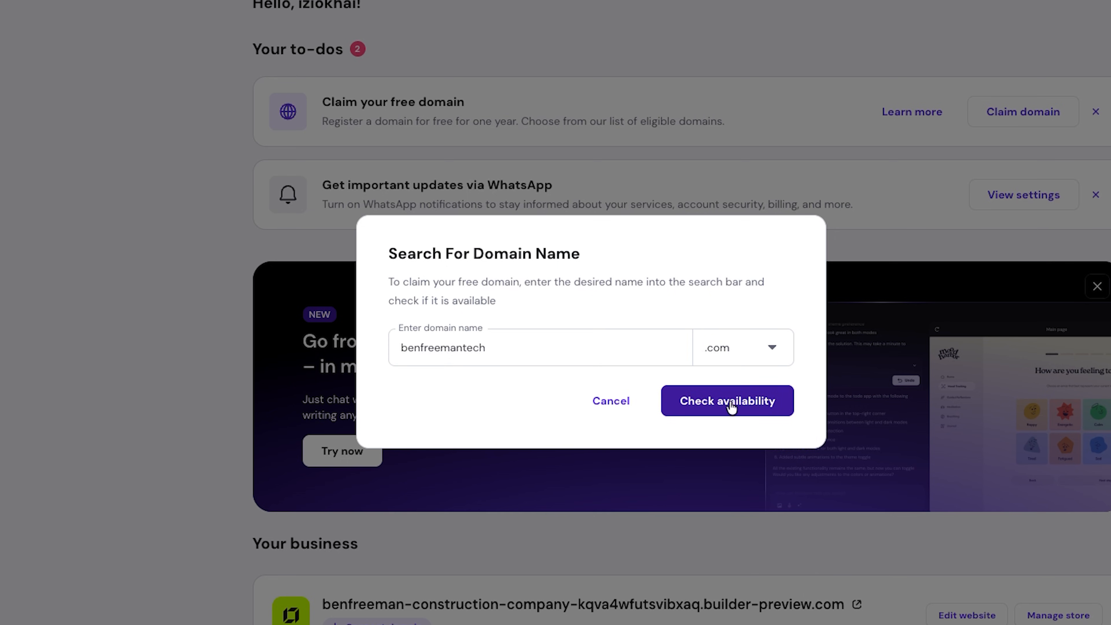
pyautogui.click(728, 404)
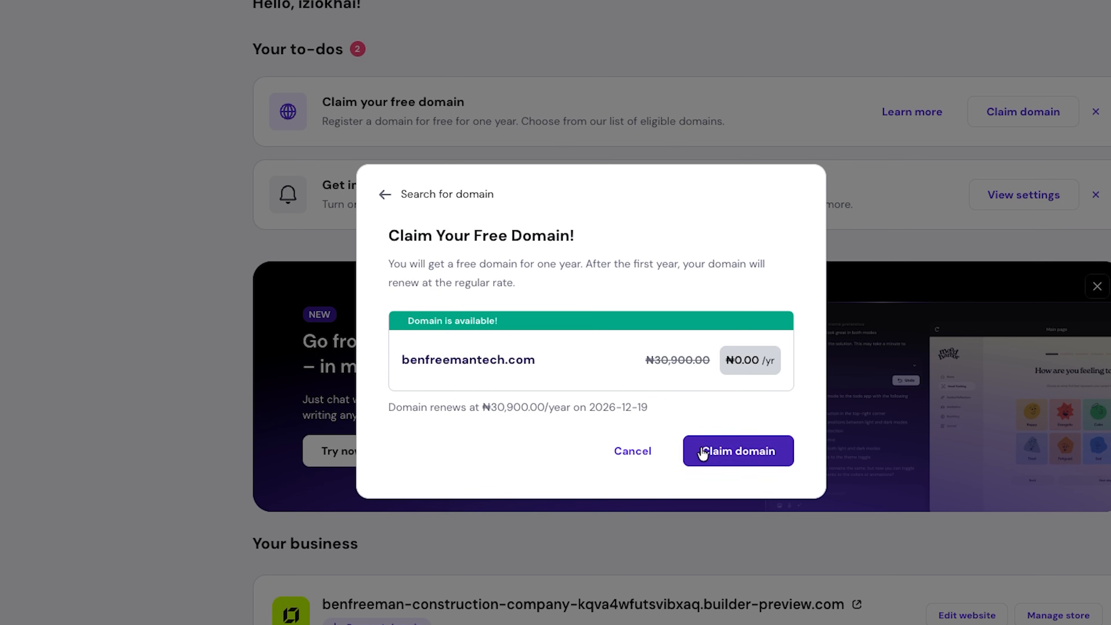
pyautogui.click(736, 453)
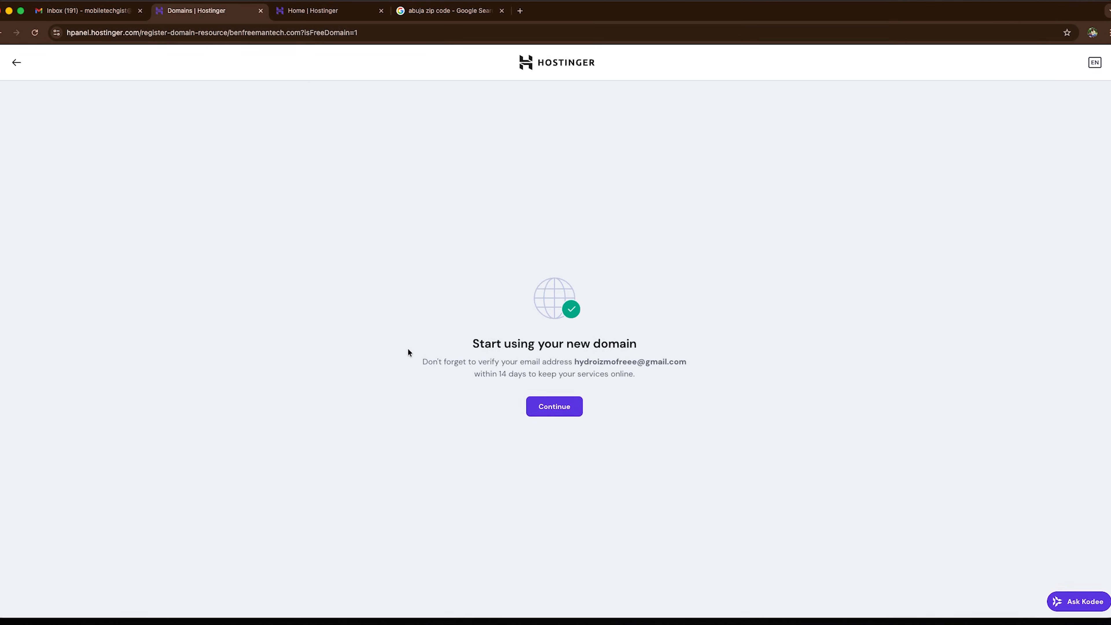
# Step: Start creating a website with Hostinger Website Builder on the benfreemantech.com domain
pyautogui.click(567, 429)
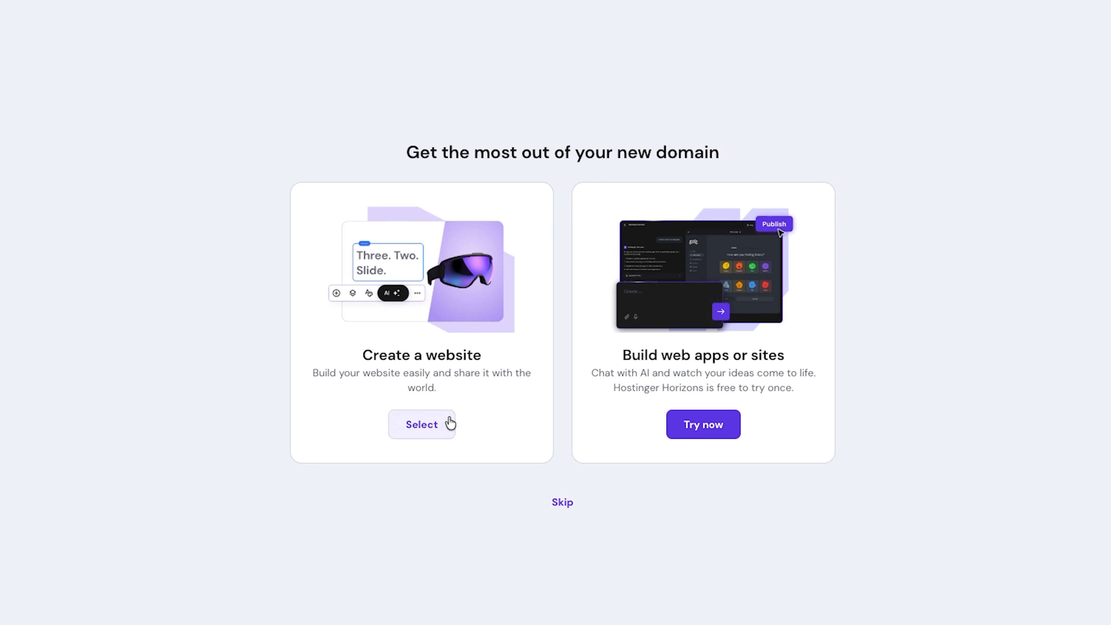
pyautogui.click(429, 433)
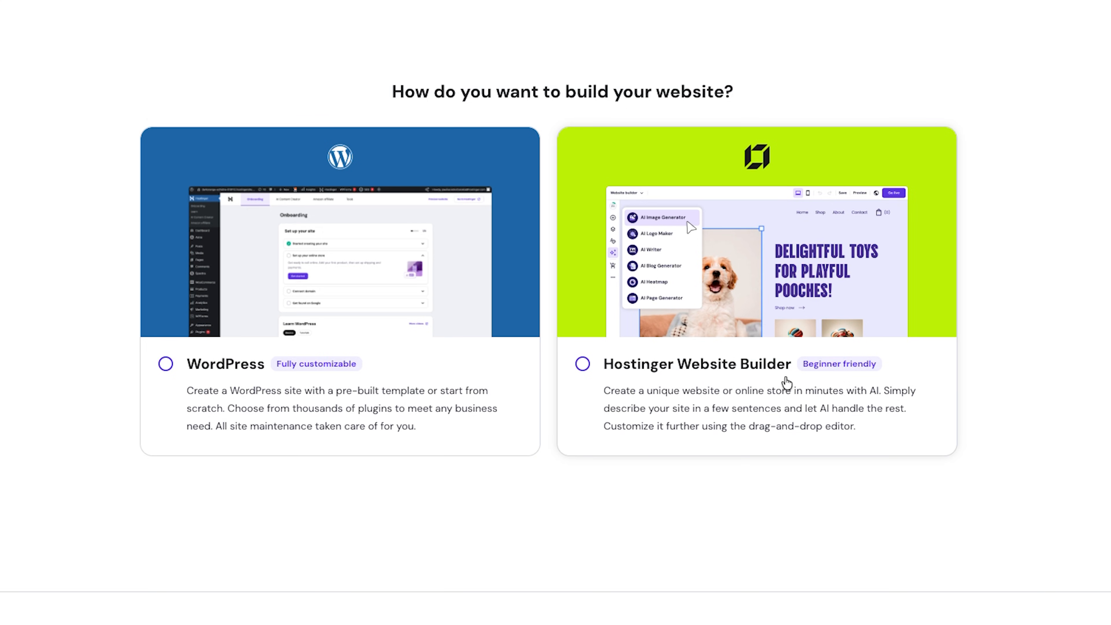
pyautogui.click(583, 365)
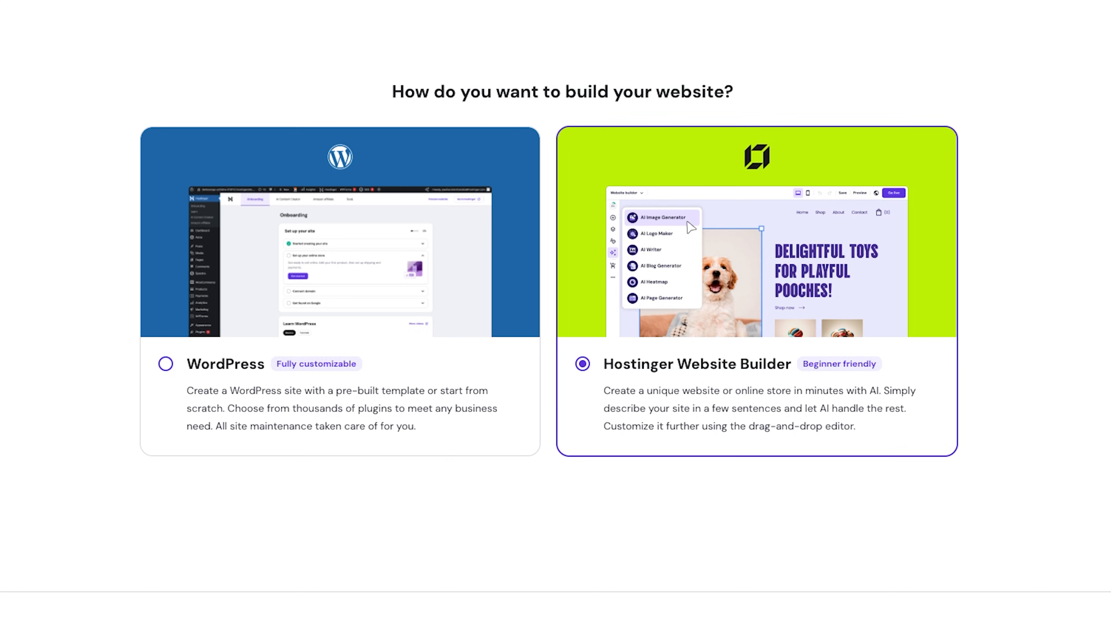
pyautogui.click(930, 624)
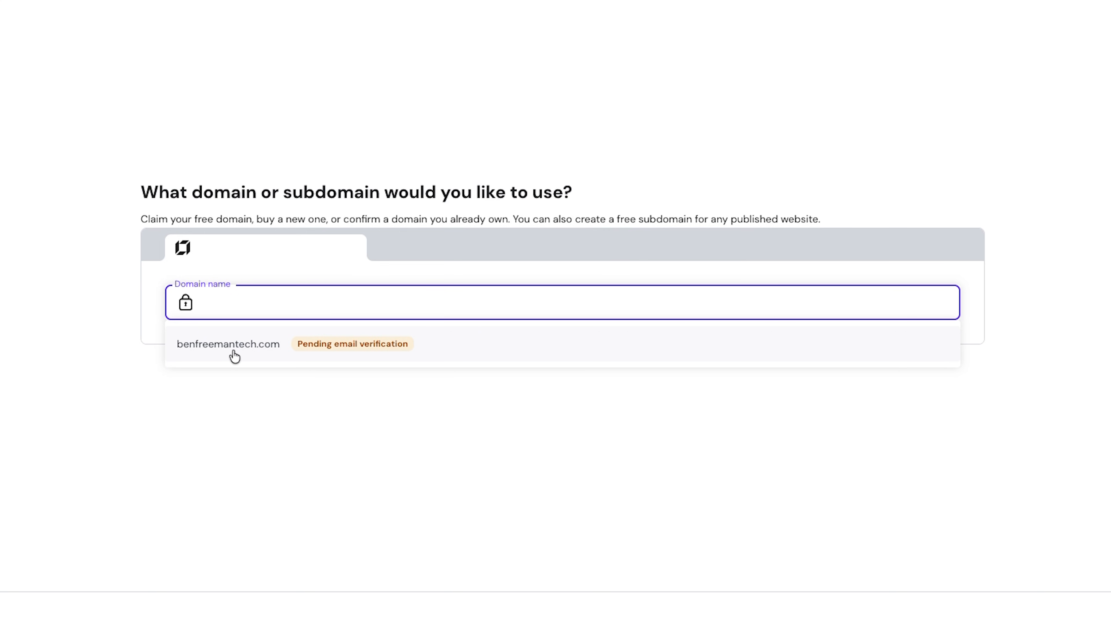
pyautogui.click(258, 351)
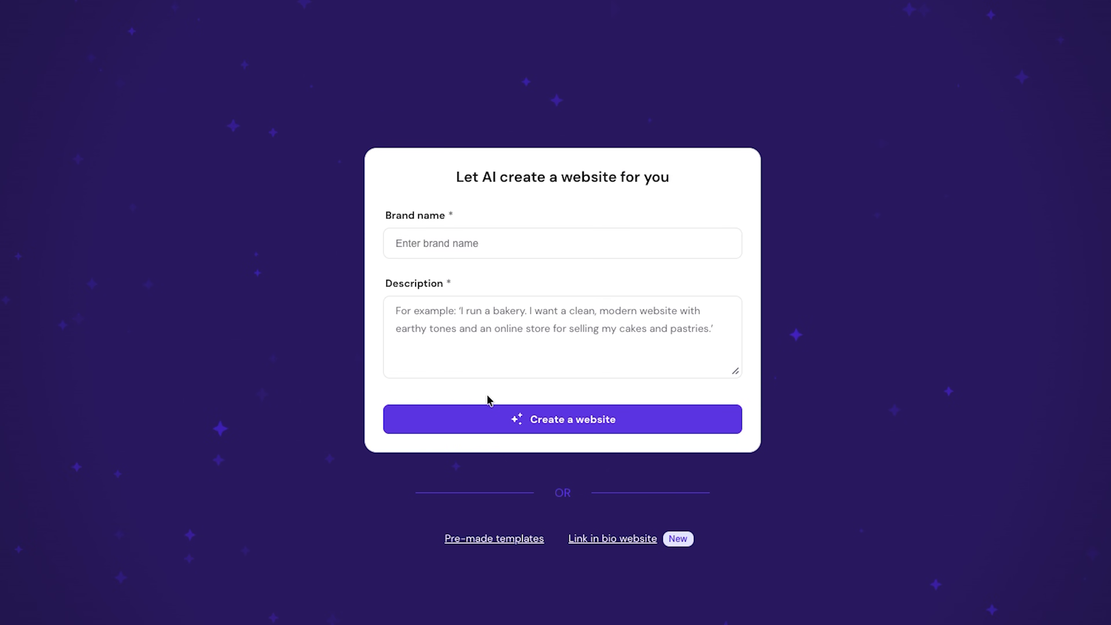
# Step: Enter BEN FREEMAN ENGINEERING as the brand name for the AI-created website
pyautogui.click(461, 245)
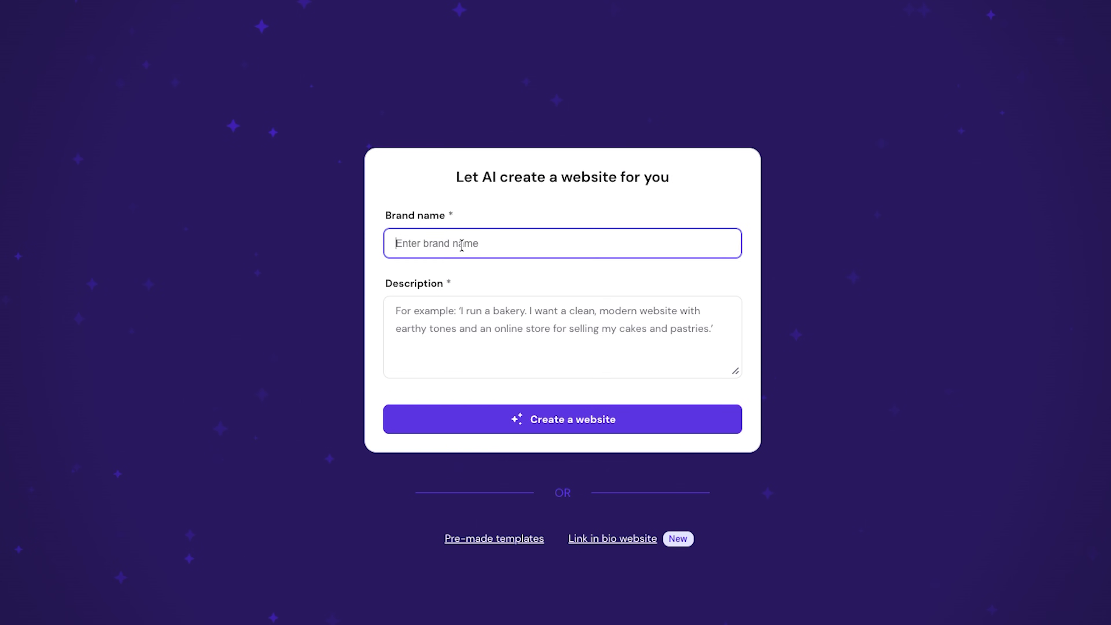
pyautogui.write('BEN FREEMAN ENGINEERING')
pyautogui.click(479, 317)
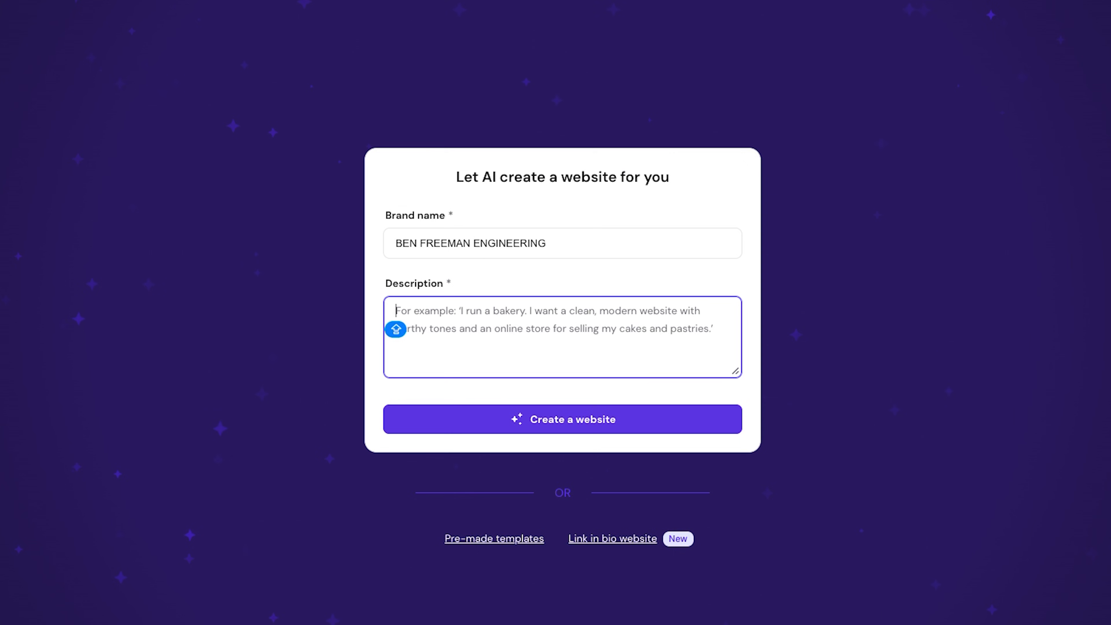
# Step: Copy the construction company prompt from the Notes app into the website description and generate the site
pyautogui.click(486, 588)
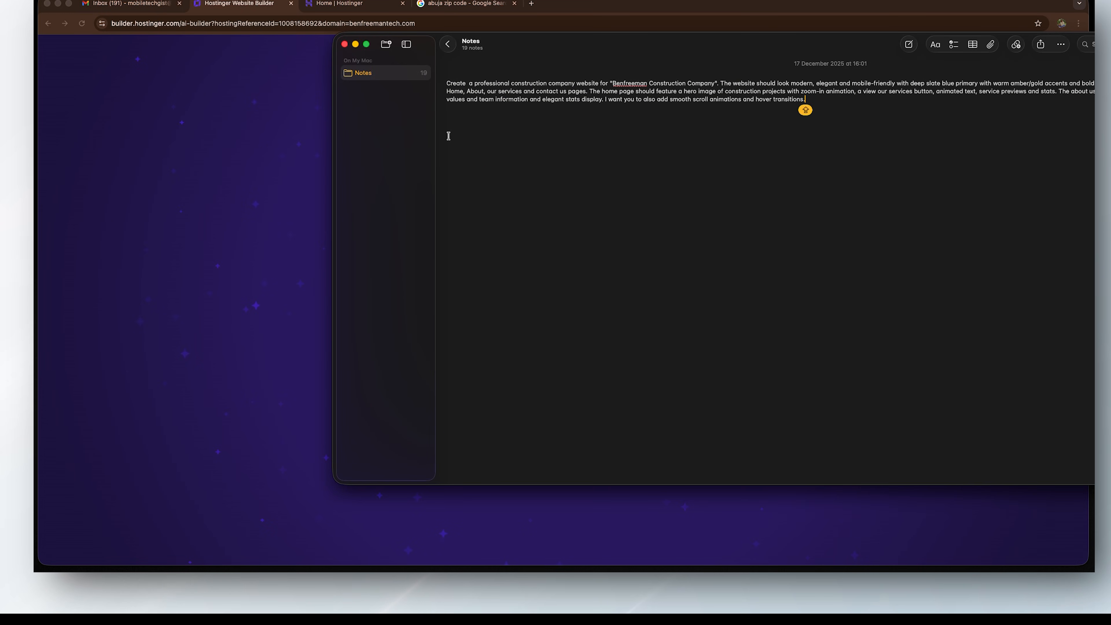
pyautogui.moveTo(575, 58); pyautogui.dragTo(388, 68)
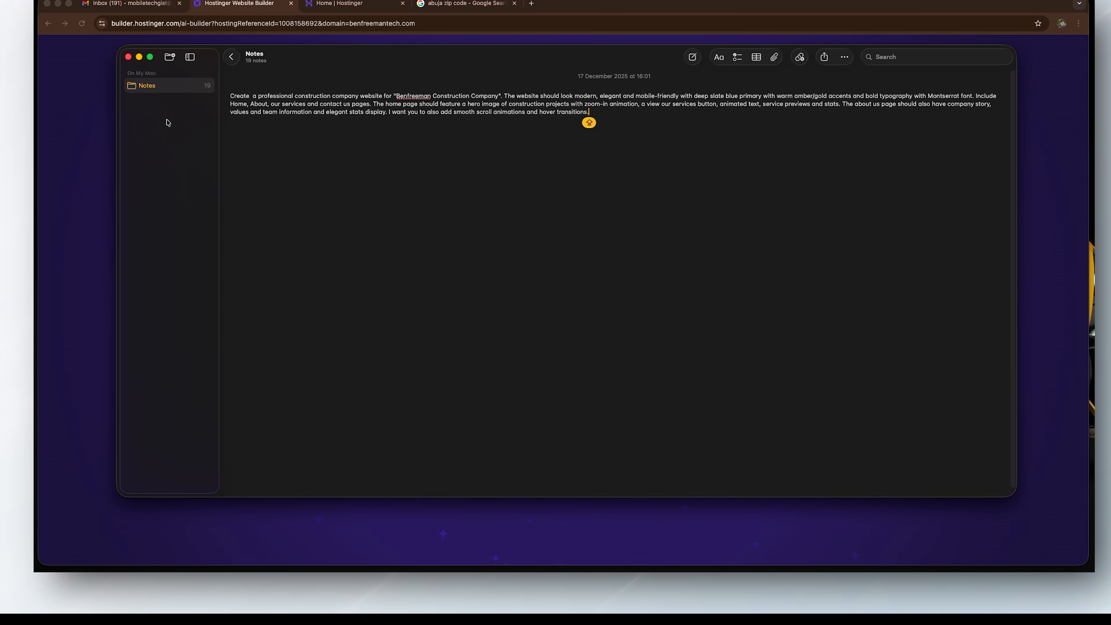
pyautogui.moveTo(230, 96); pyautogui.dragTo(593, 129)
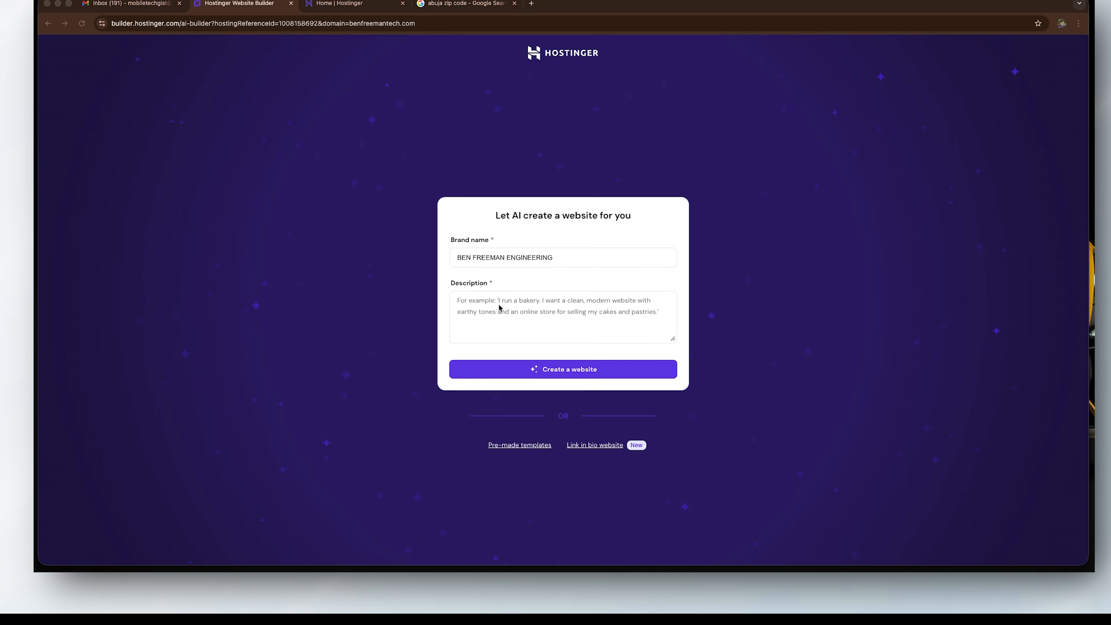
pyautogui.click(499, 308)
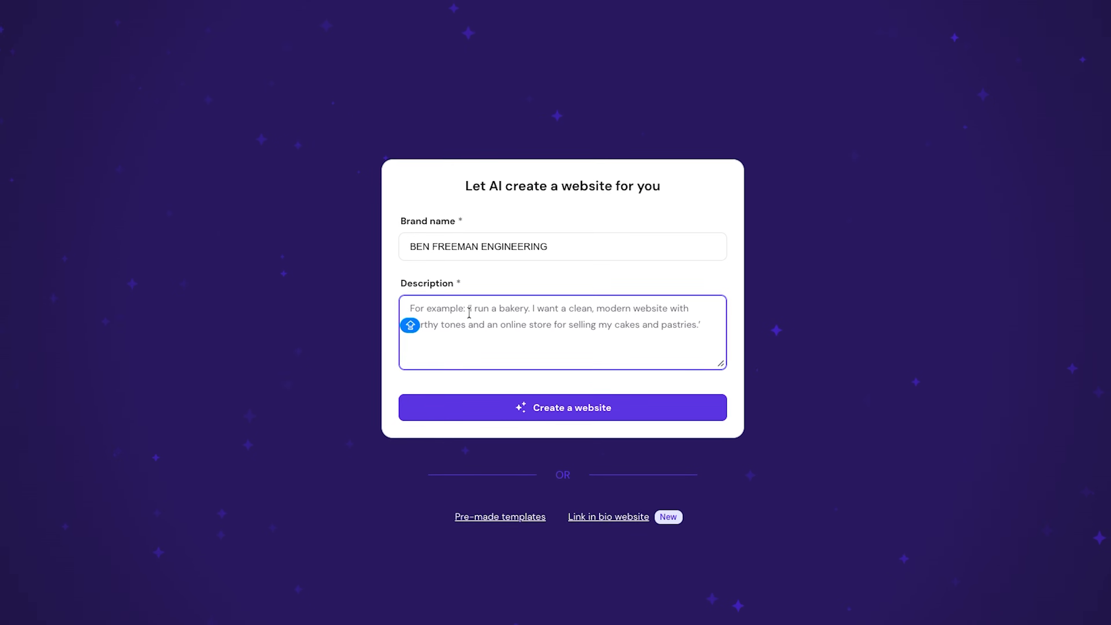
pyautogui.press('super+v')
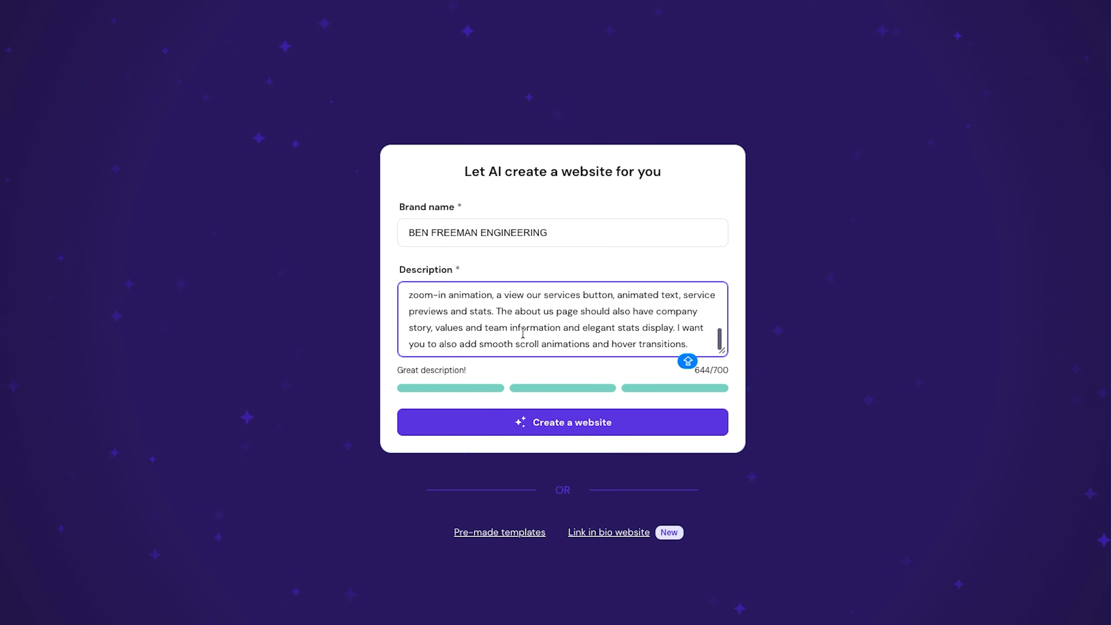
pyautogui.click(576, 427)
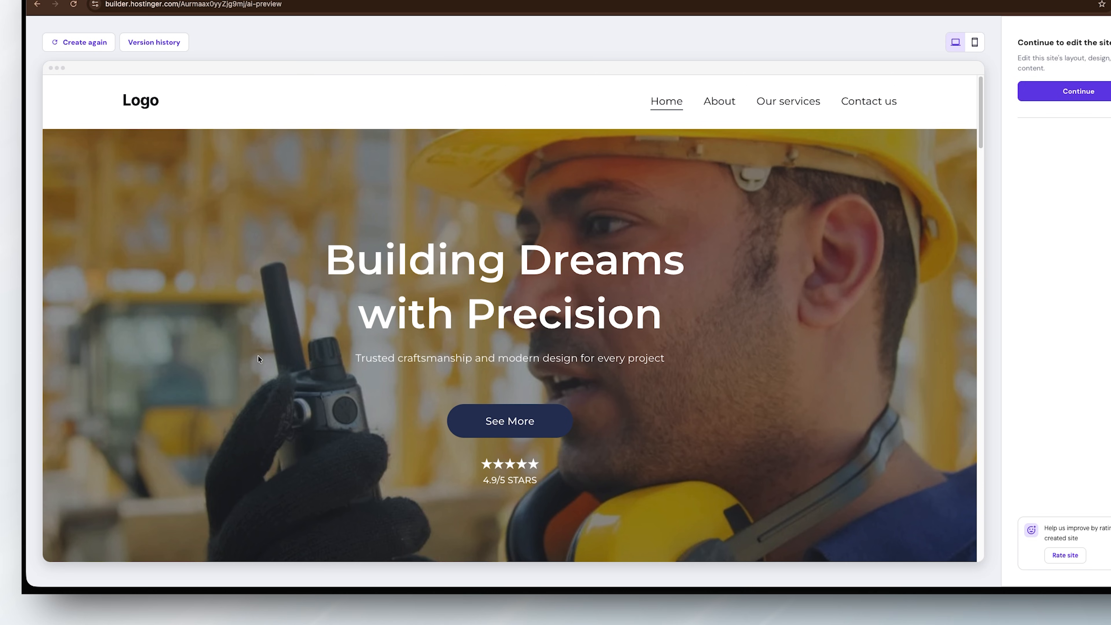
# Step: Review the generated home page preview and continue to editing the site
pyautogui.scroll(-2, 453, 364)
pyautogui.scroll(-15, 452, 364)
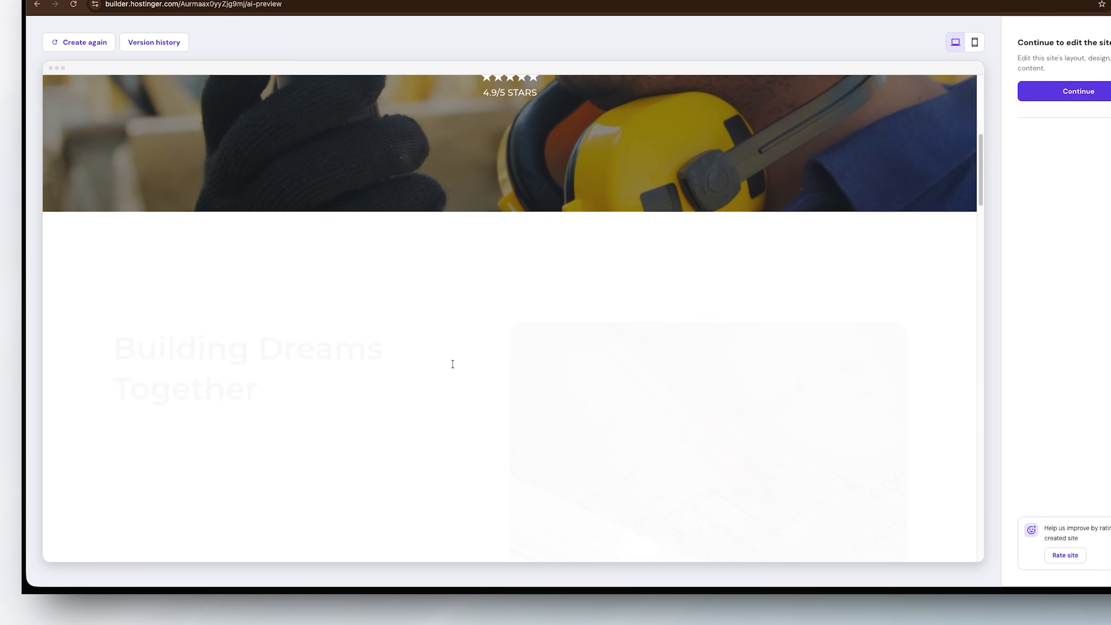
pyautogui.scroll(20, 293, 297)
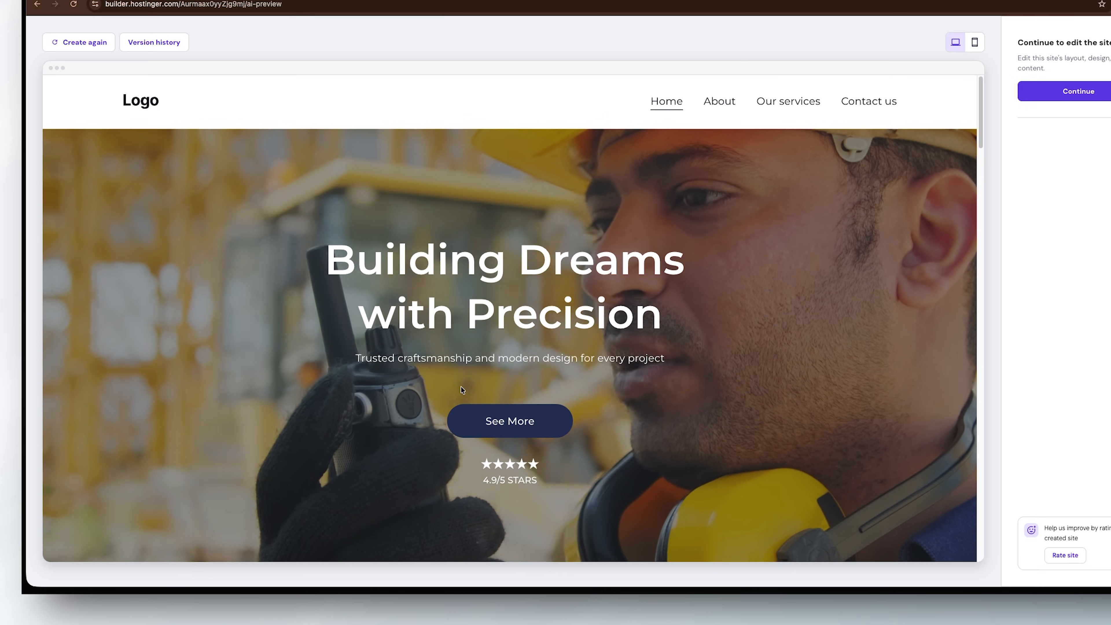
pyautogui.scroll(-1, 431, 369)
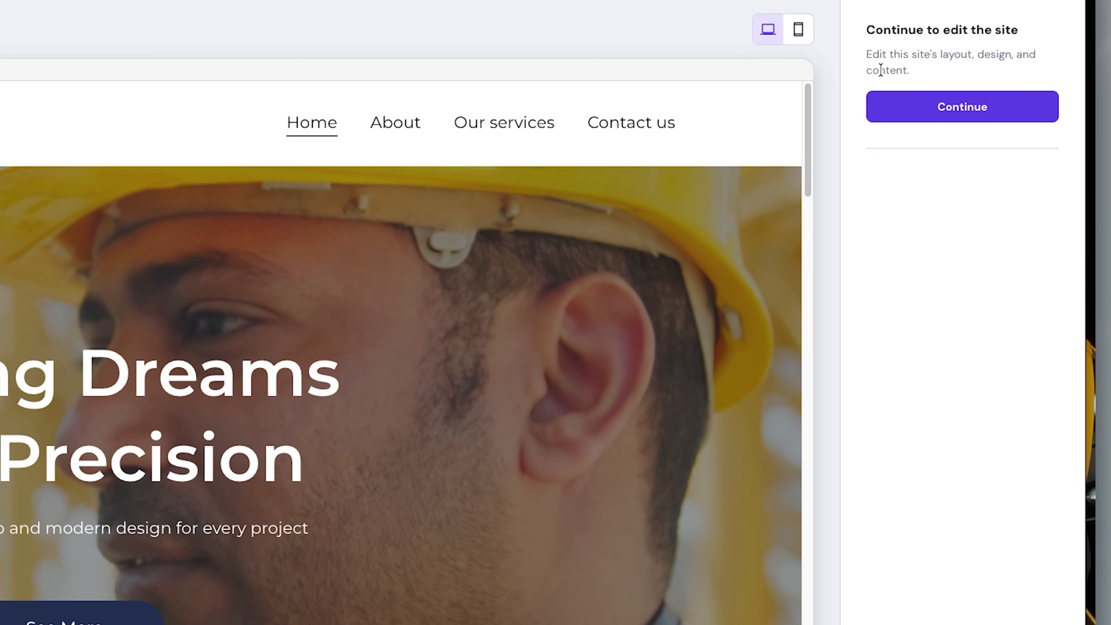
pyautogui.click(964, 108)
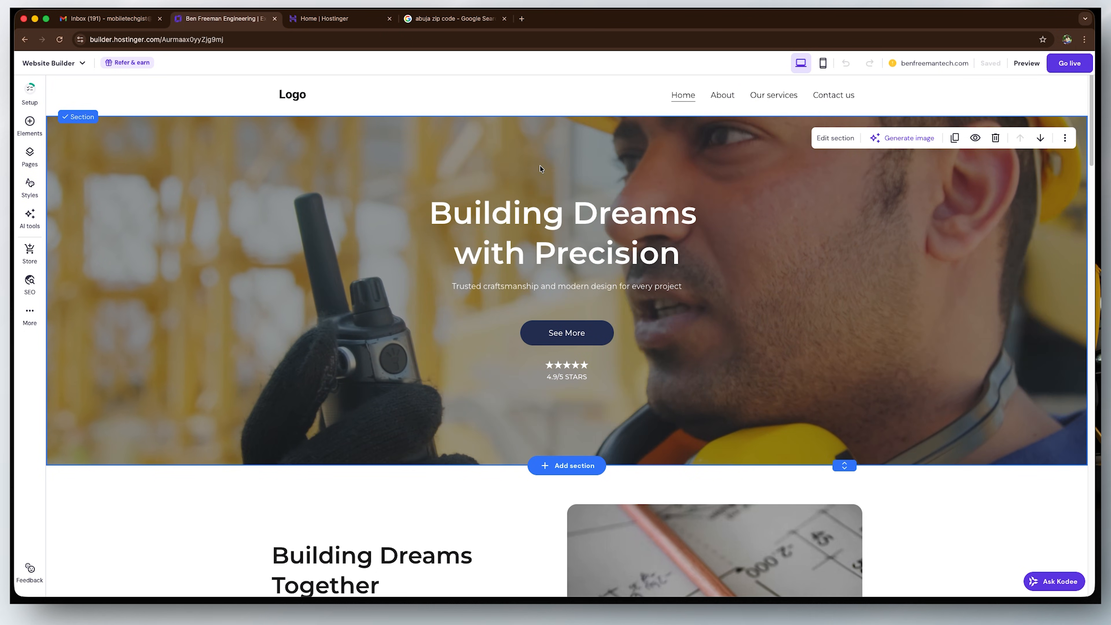
# Step: Replace the placeholder header logo with the black interlocking-loops PNG uploaded from the Downloads folder
pyautogui.scroll(-6, 525, 407)
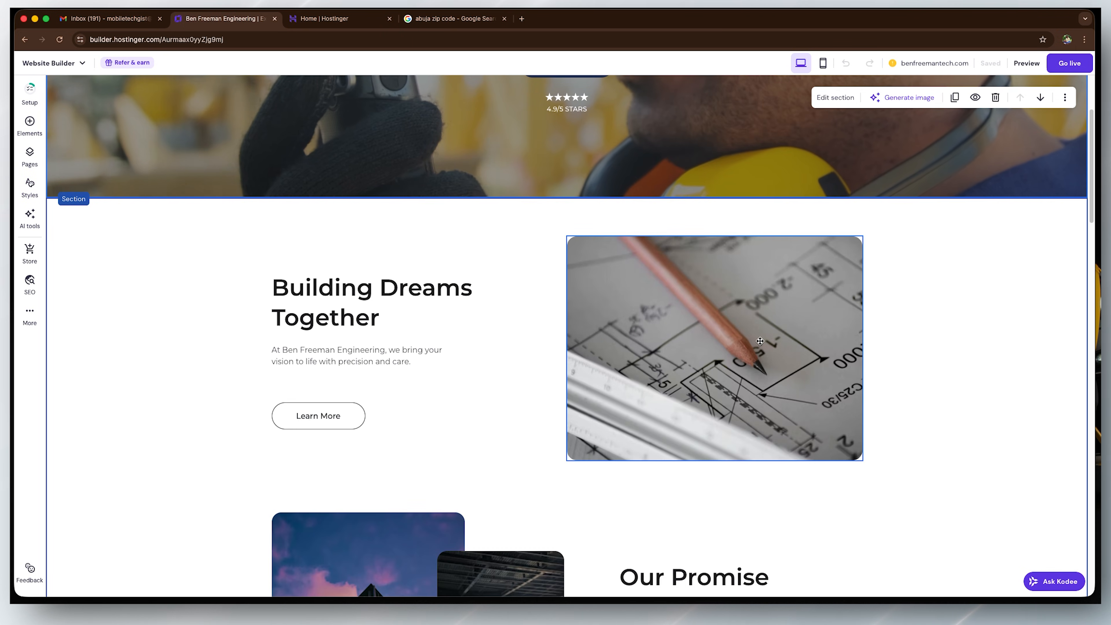
pyautogui.scroll(-10, 576, 435)
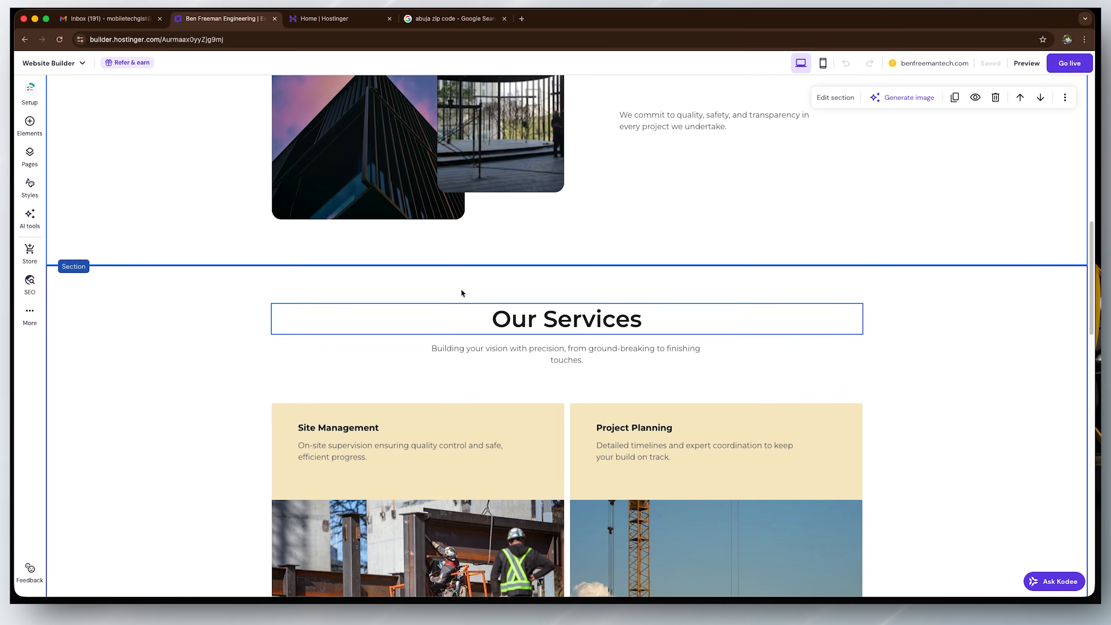
pyautogui.scroll(-10, 445, 470)
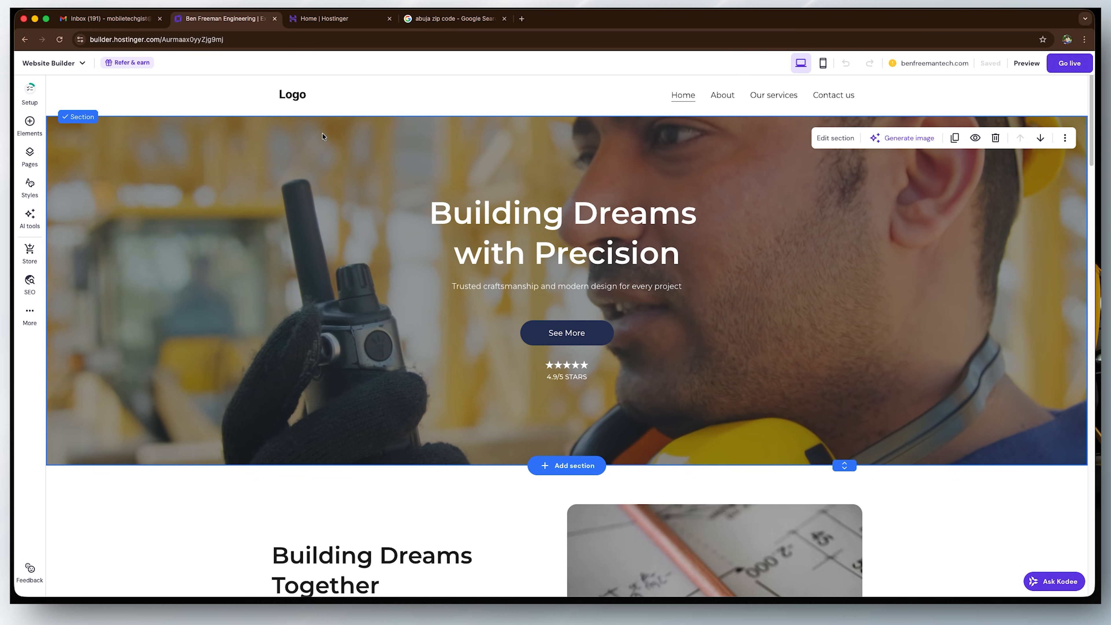
pyautogui.click(296, 95)
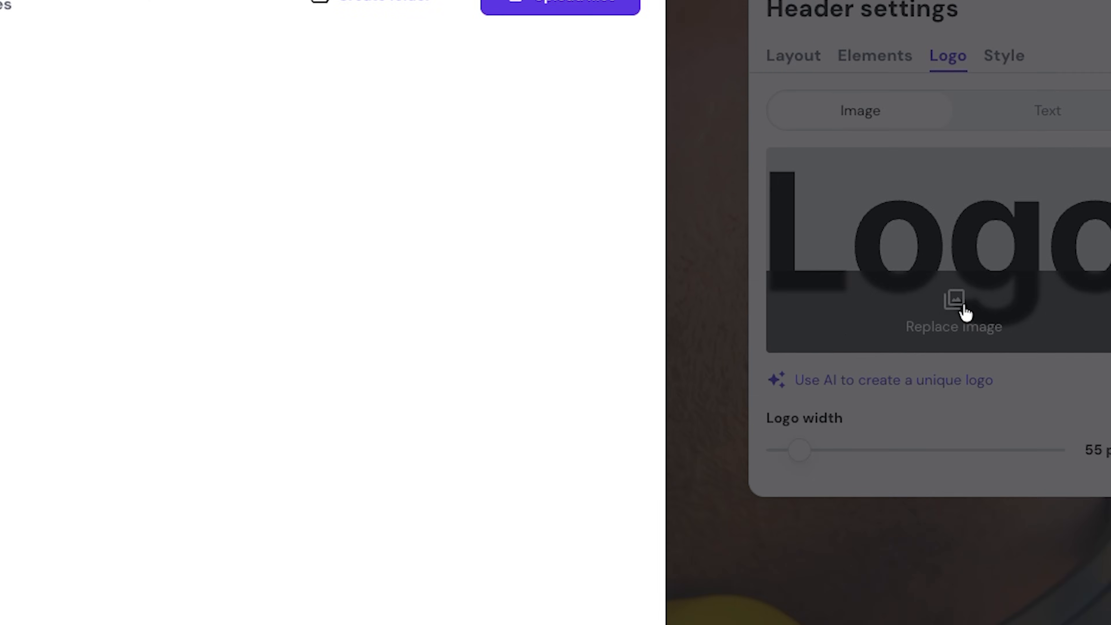
pyautogui.click(817, 327)
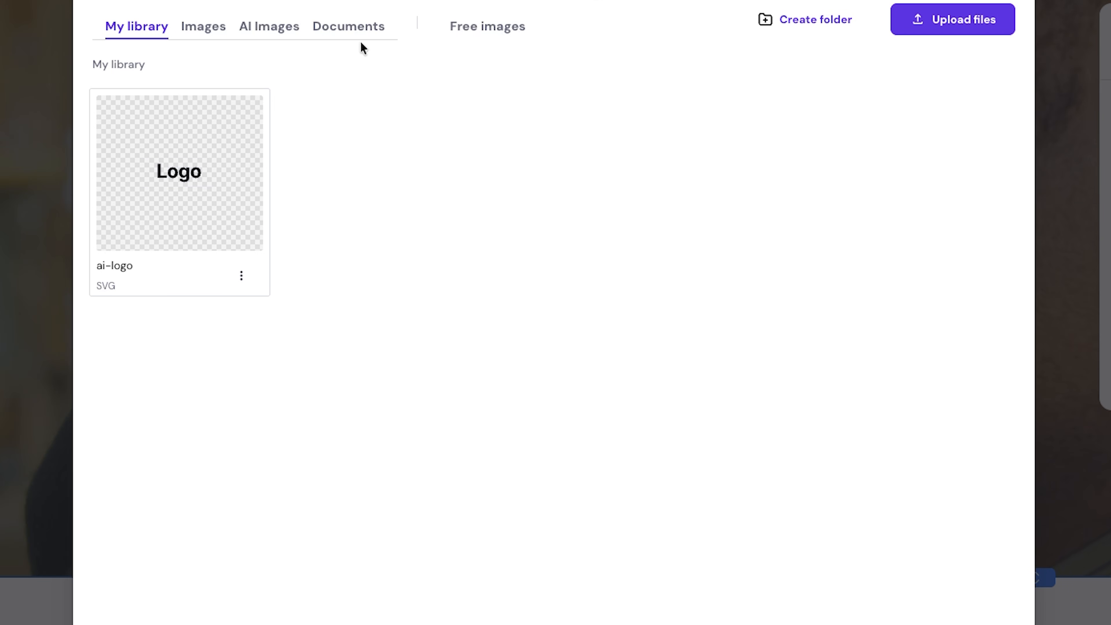
pyautogui.click(939, 31)
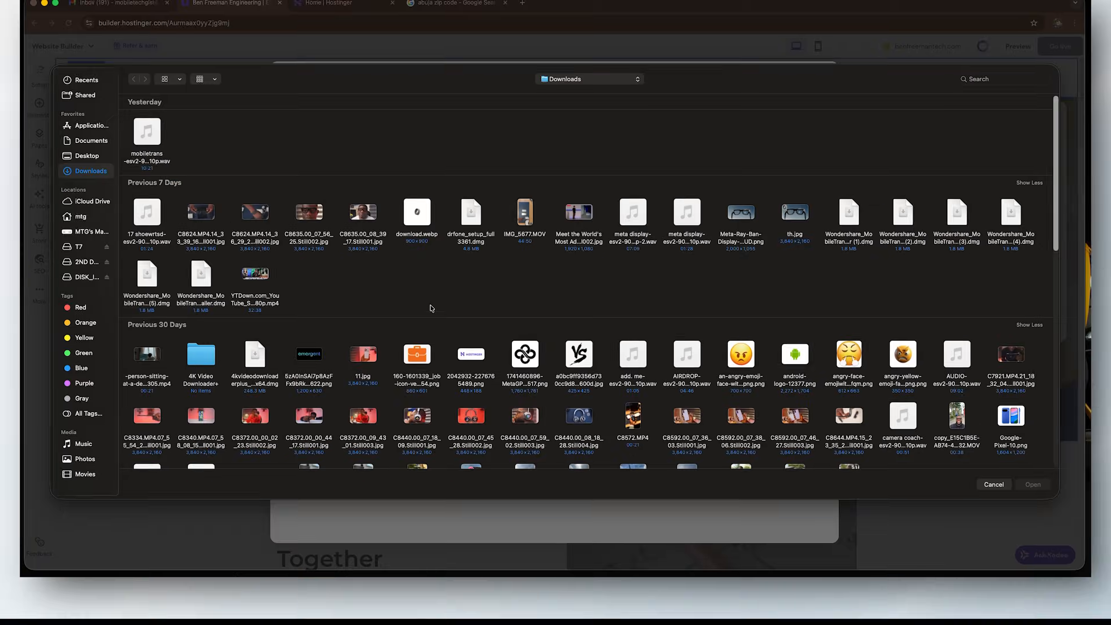
pyautogui.scroll(-1, 323, 315)
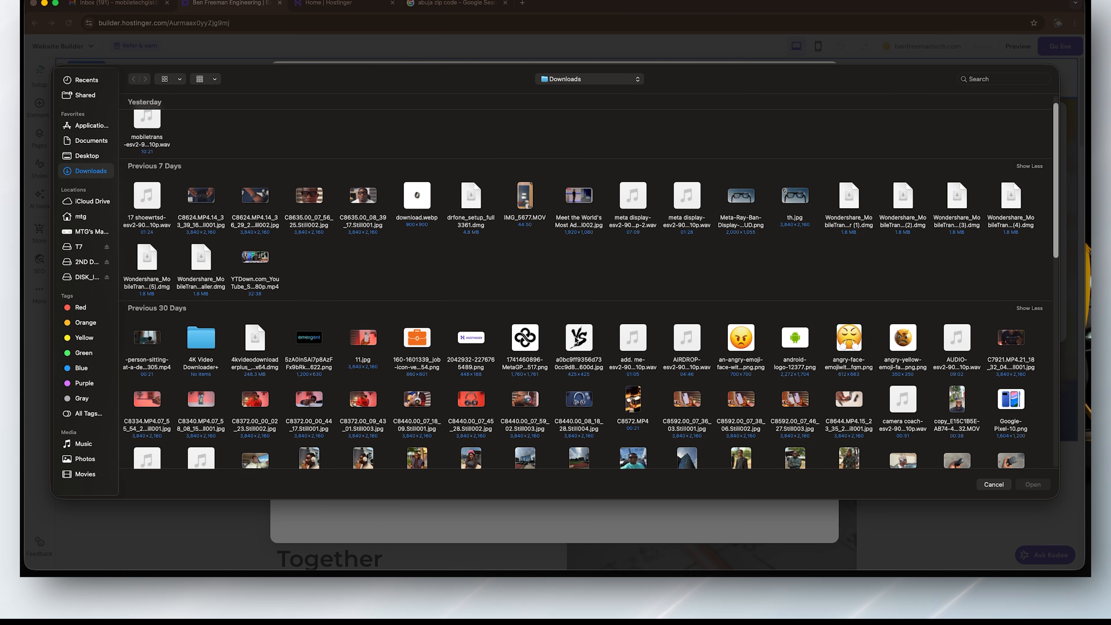
pyautogui.click(1032, 484)
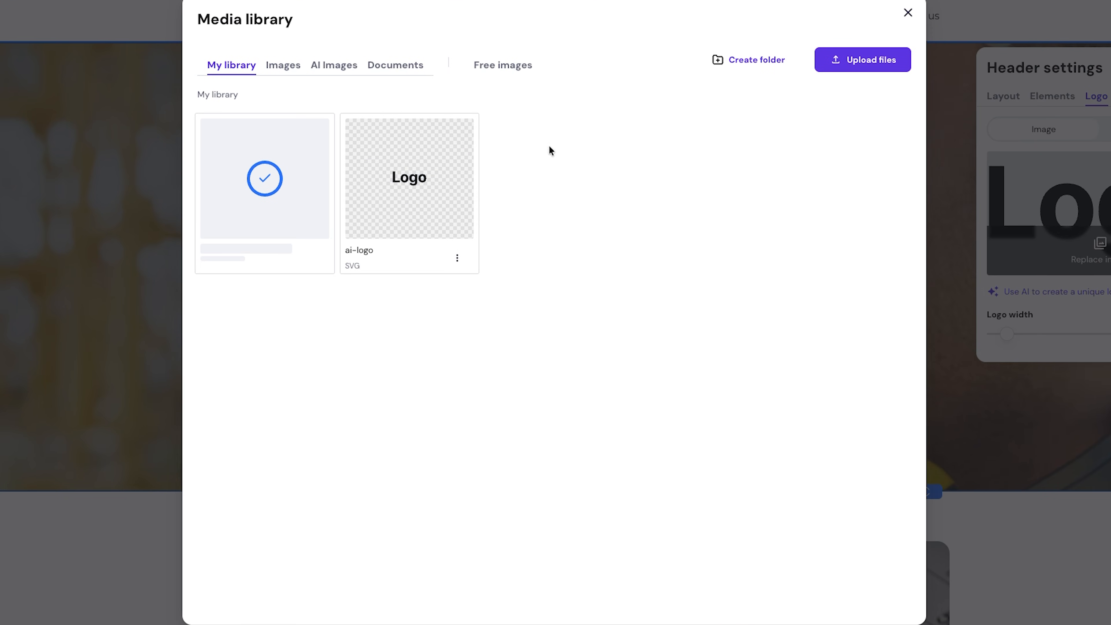
pyautogui.moveTo(265, 186)
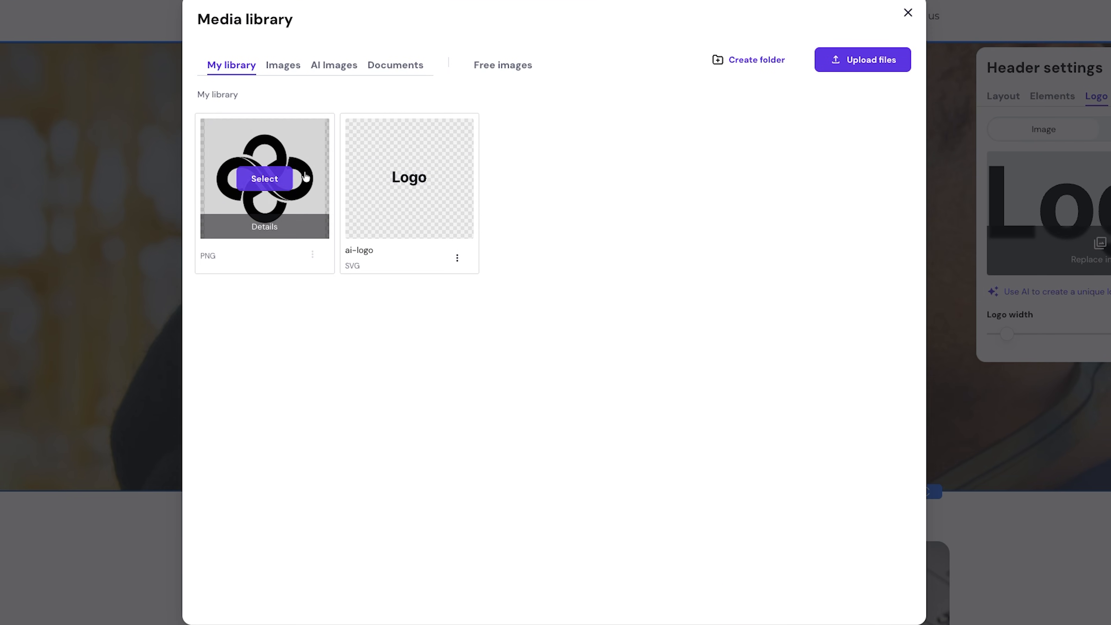
pyautogui.click(270, 182)
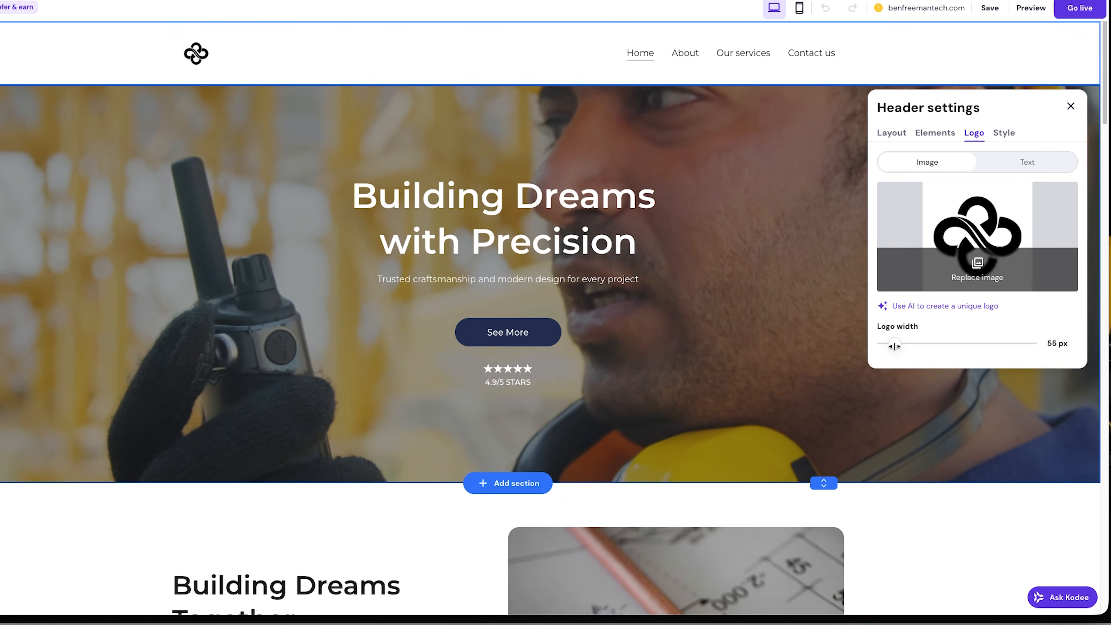
# Step: Set the header logo width to 146 px and open the header's style settings
pyautogui.moveTo(895, 344); pyautogui.dragTo(935, 345)
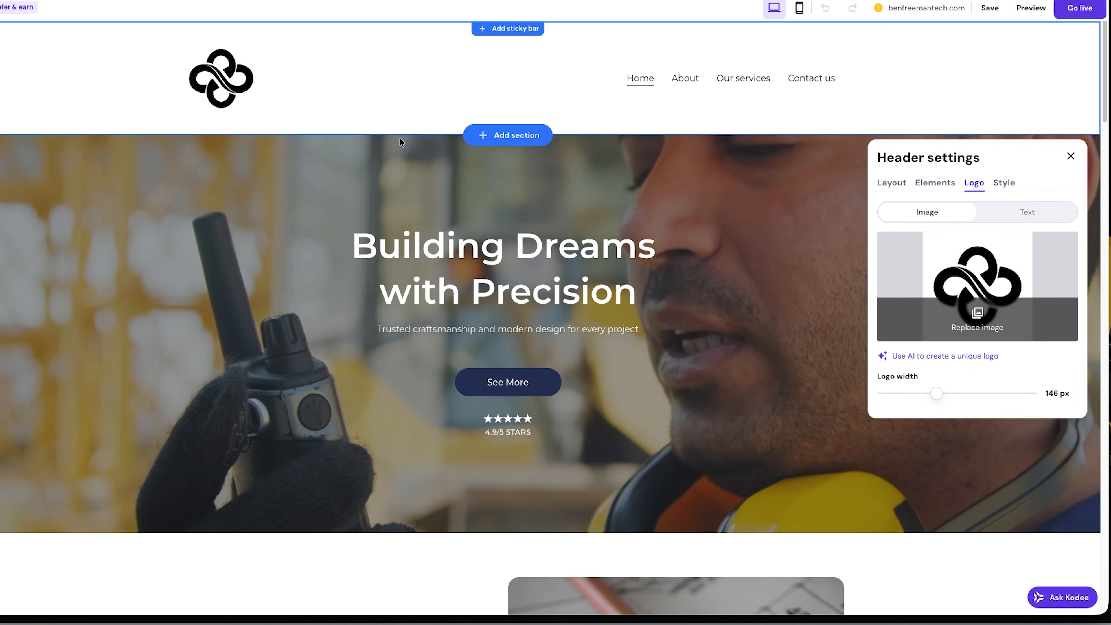
pyautogui.click(892, 183)
pyautogui.click(1002, 186)
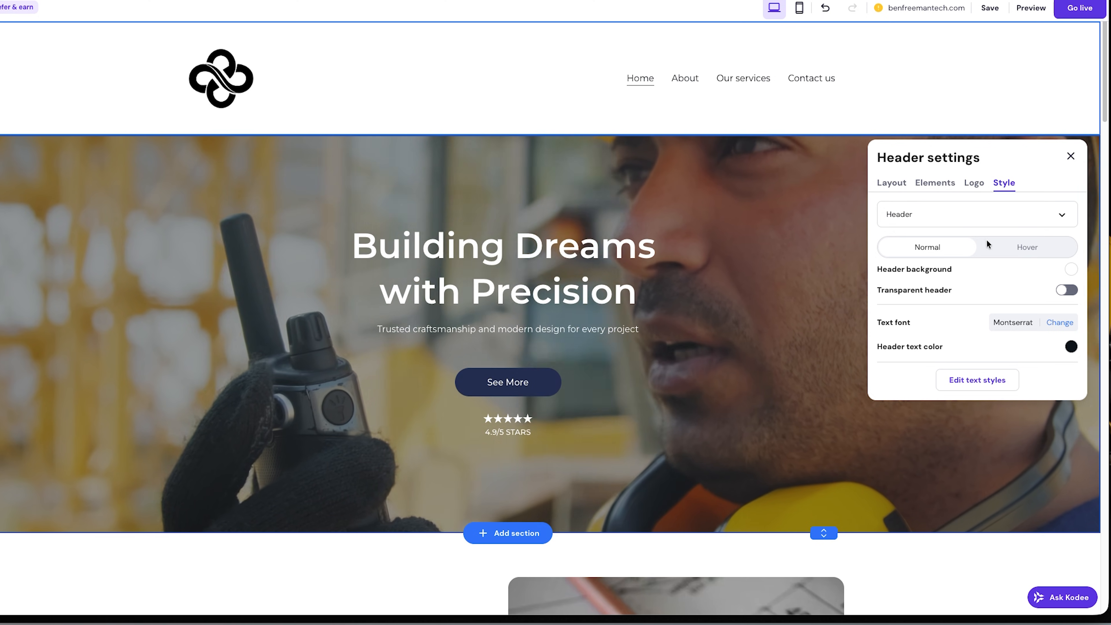
# Step: Set the header background color to light pink #e8acac
pyautogui.scroll(-1, 880, 263)
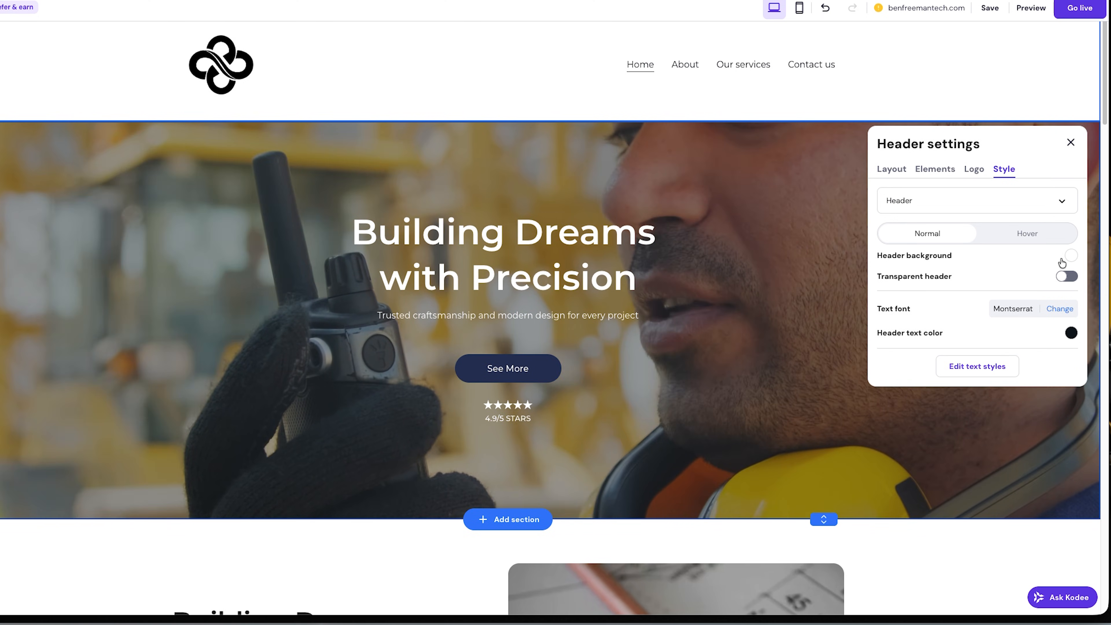
pyautogui.click(1070, 256)
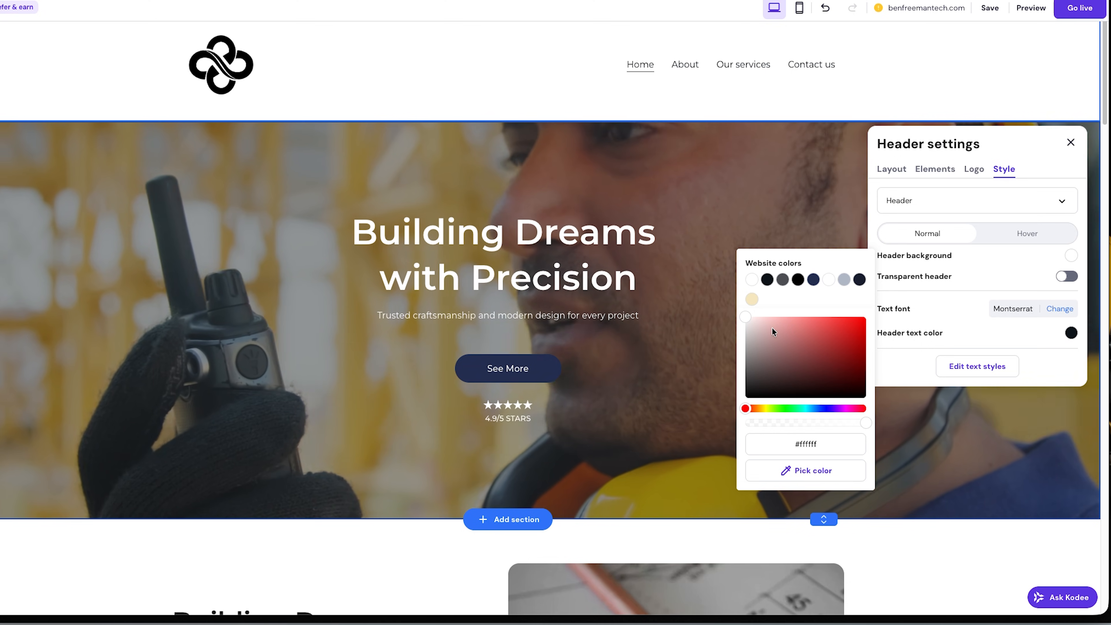
pyautogui.click(772, 325)
pyautogui.click(801, 330)
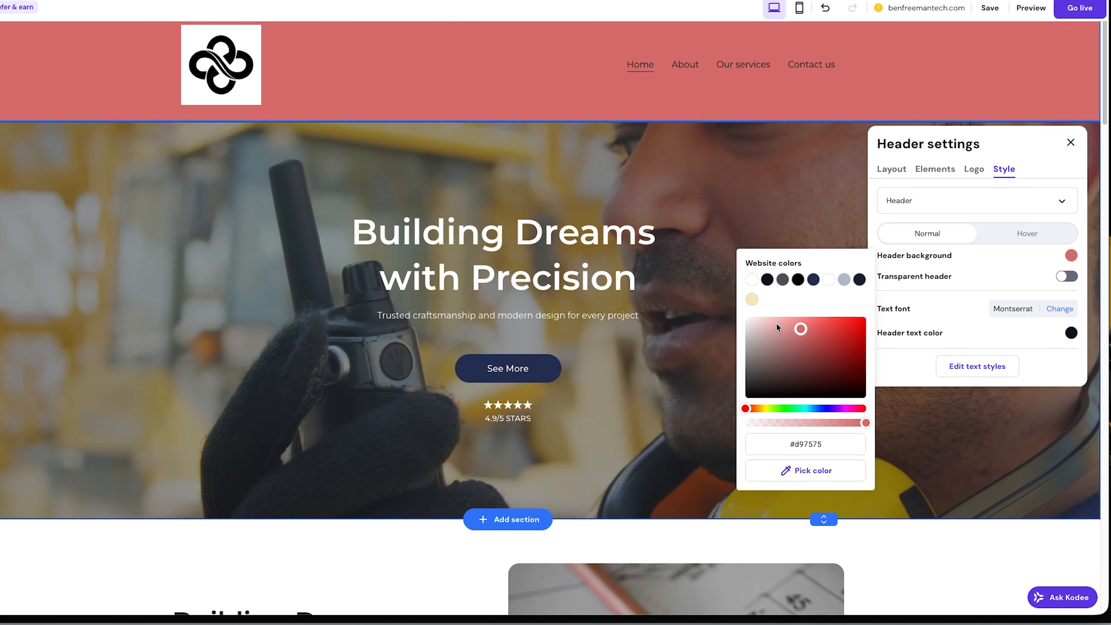
pyautogui.click(776, 324)
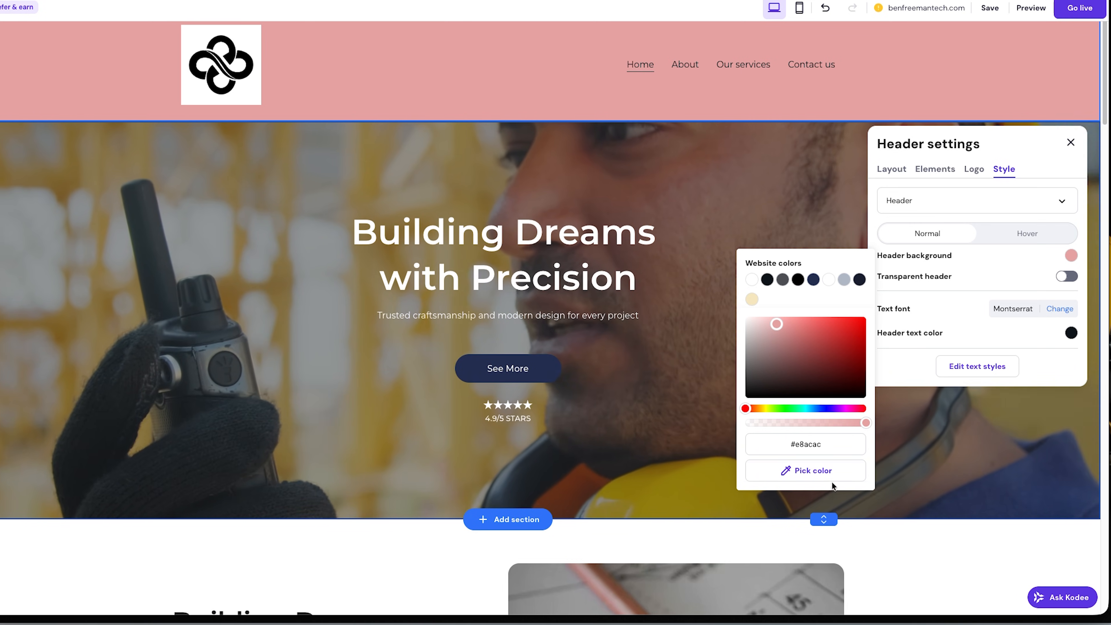
# Step: Examine the available header text fonts and text color options, and close the header settings
pyautogui.click(1070, 333)
pyautogui.click(1060, 309)
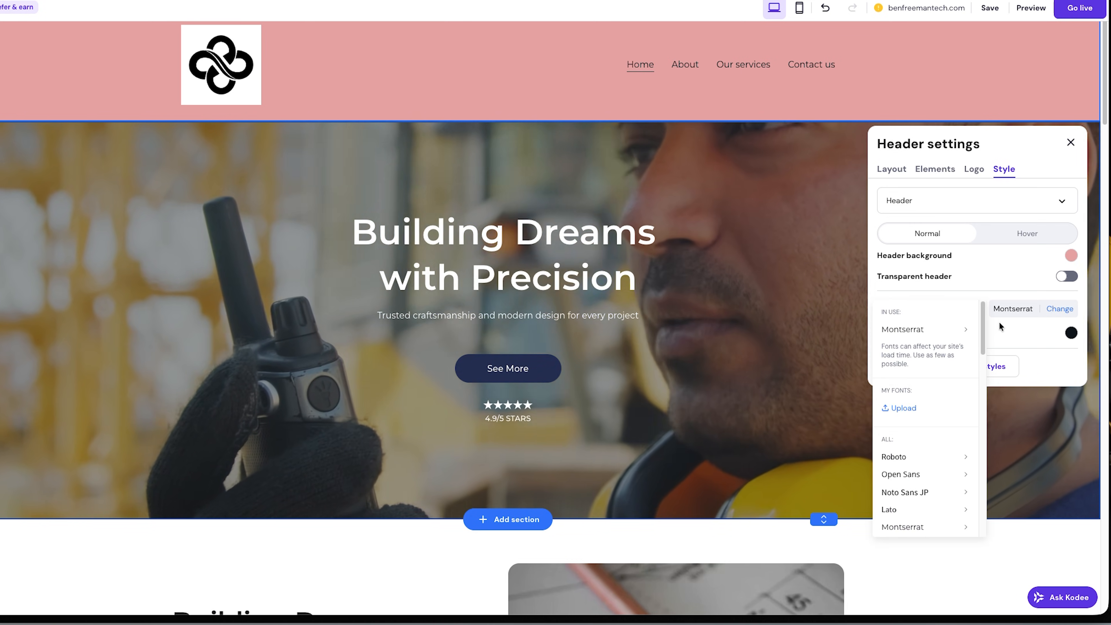
pyautogui.scroll(-5, 924, 407)
pyautogui.scroll(-8, 938, 452)
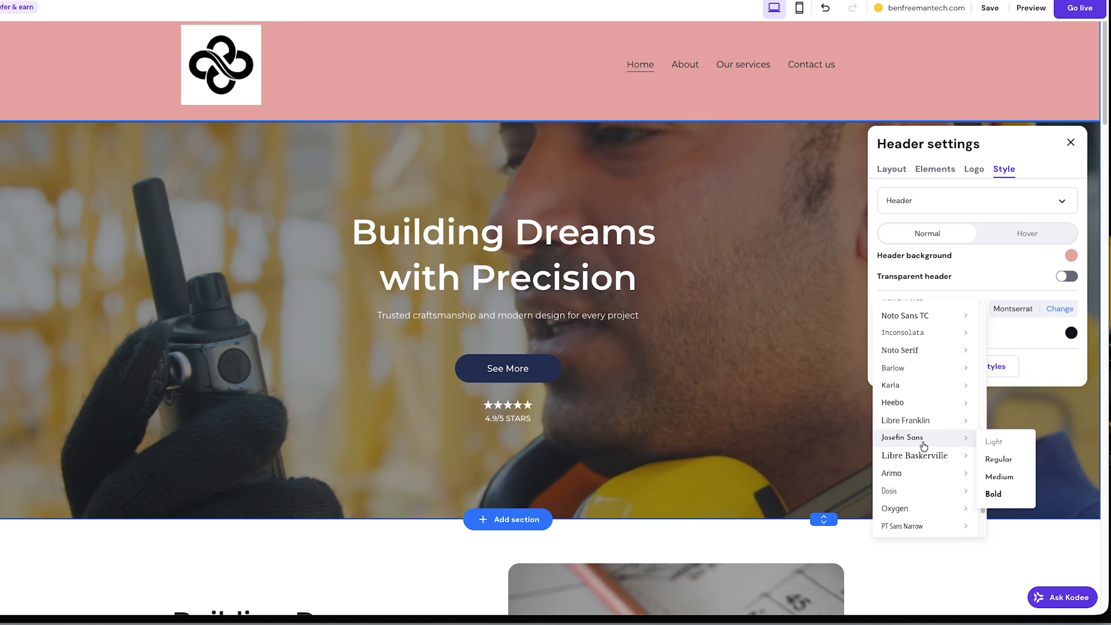
pyautogui.click(1034, 335)
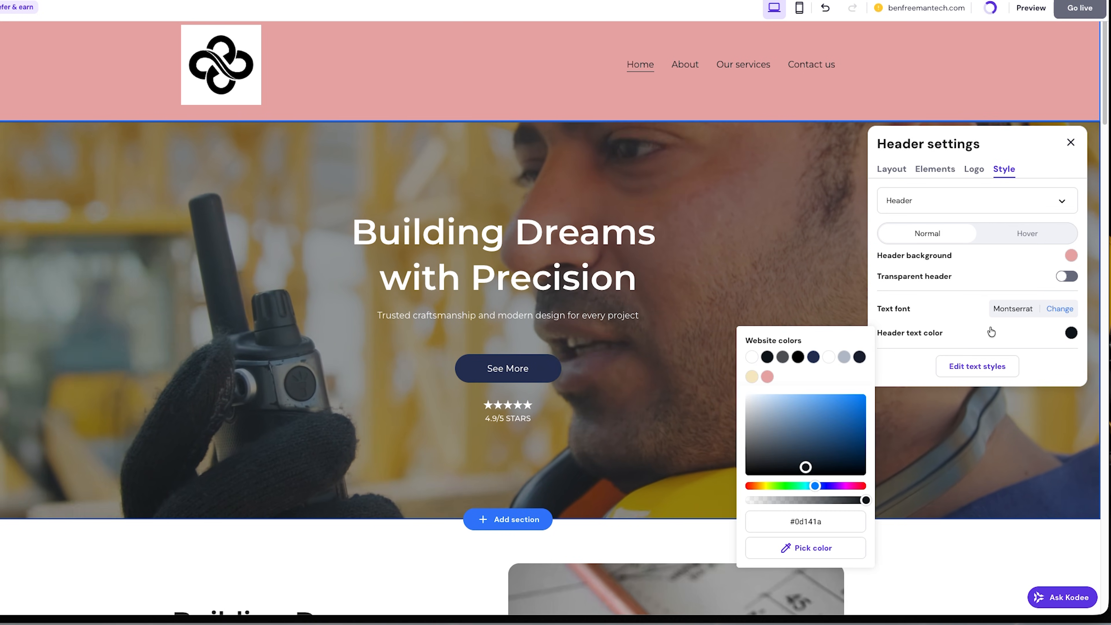
pyautogui.click(978, 332)
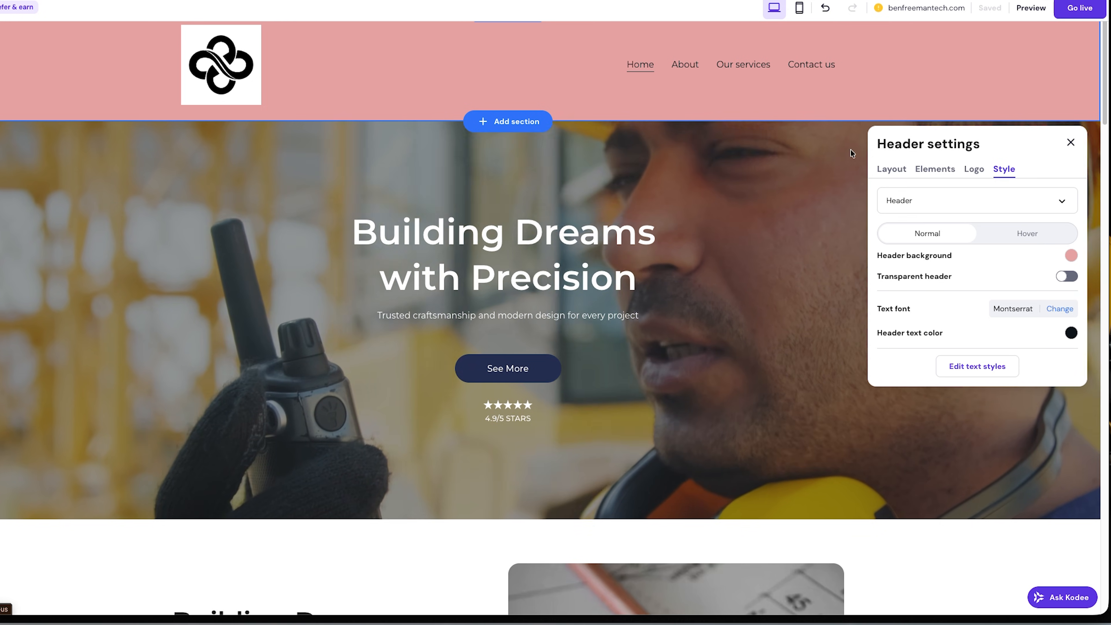
pyautogui.click(1070, 333)
pyautogui.click(1070, 143)
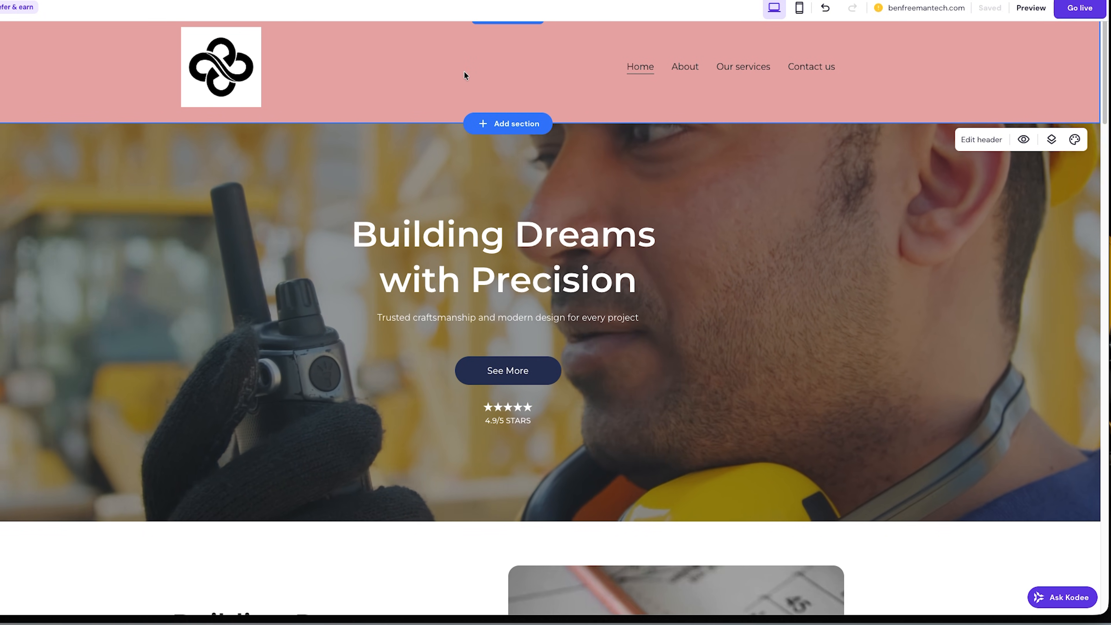
# Step: Mask the blueprint image beside "Building Dreams Together" with the circular mask-shape-16 and darken it with a partial overlay
pyautogui.scroll(-8, 384, 275)
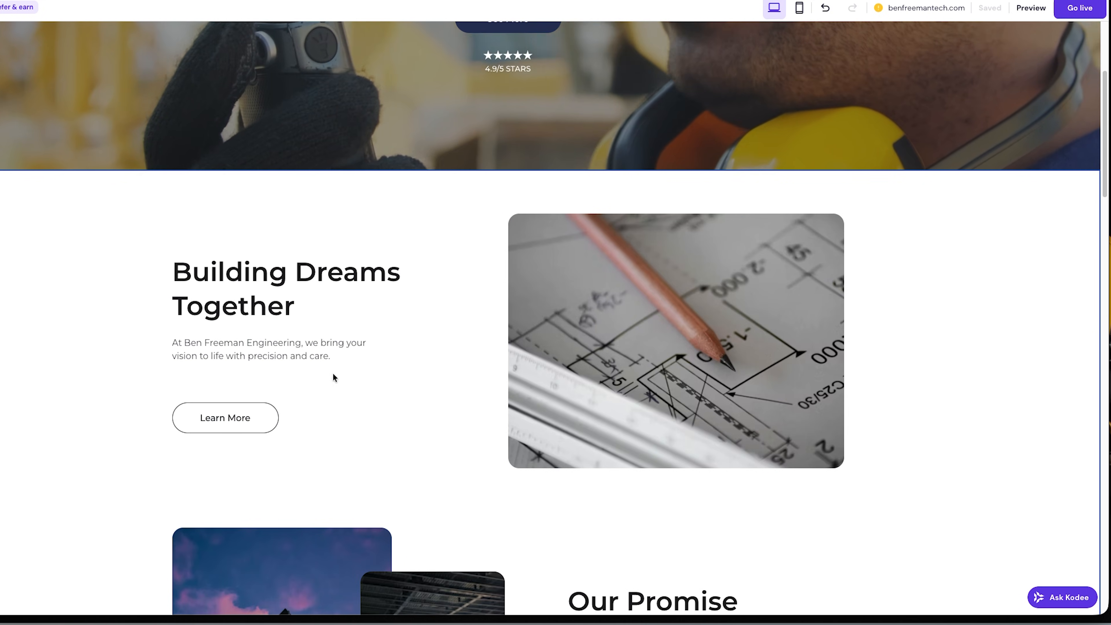
pyautogui.click(564, 380)
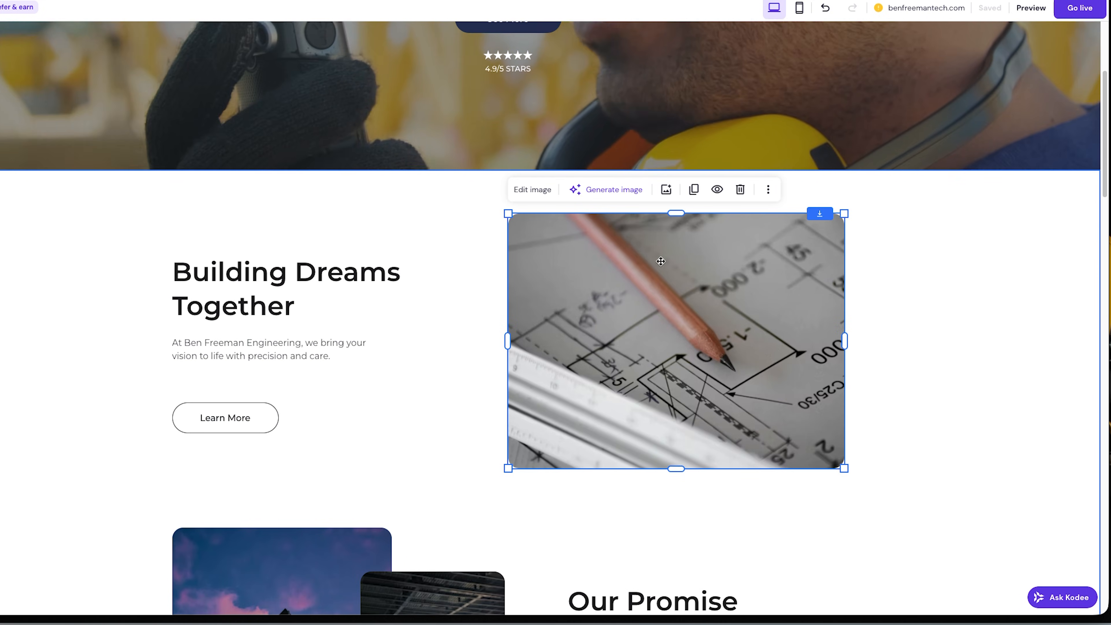
pyautogui.click(533, 190)
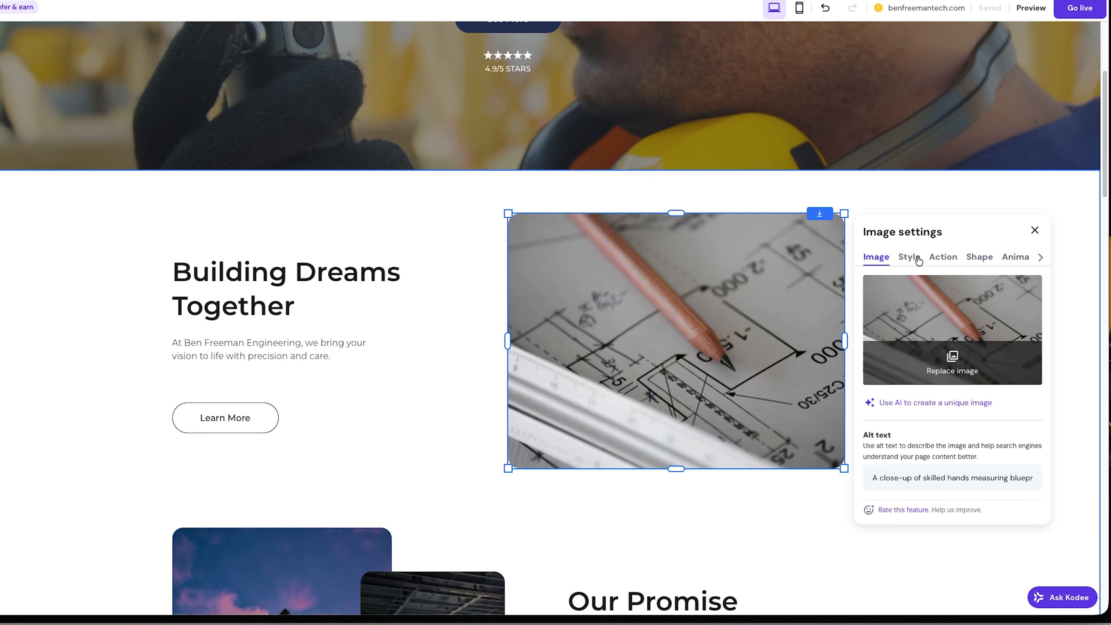
pyautogui.click(980, 259)
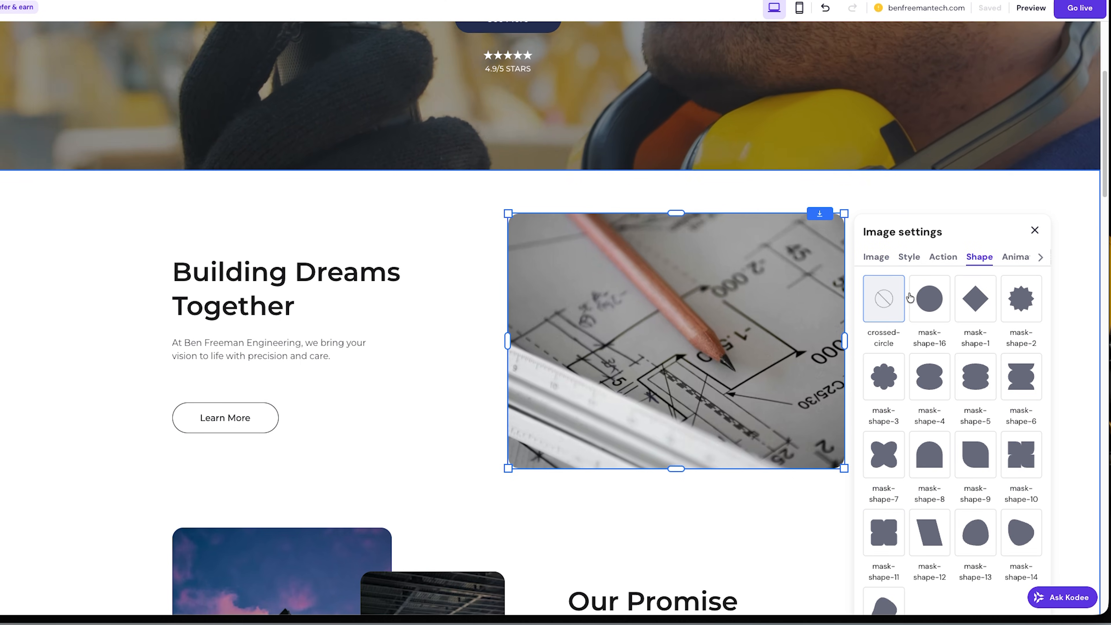
pyautogui.click(932, 307)
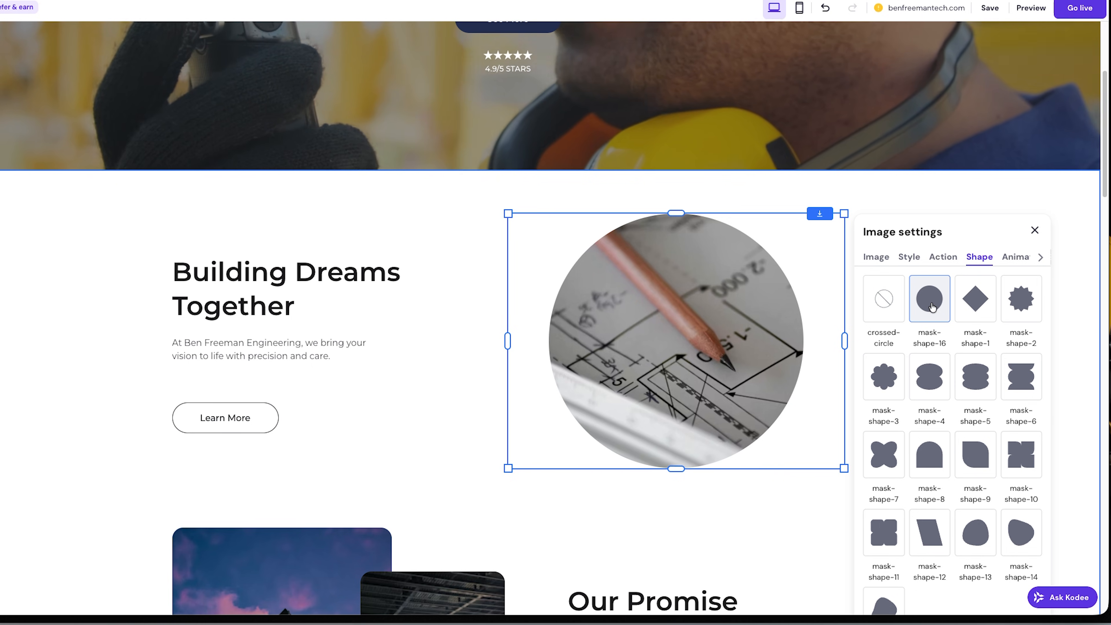
pyautogui.click(911, 258)
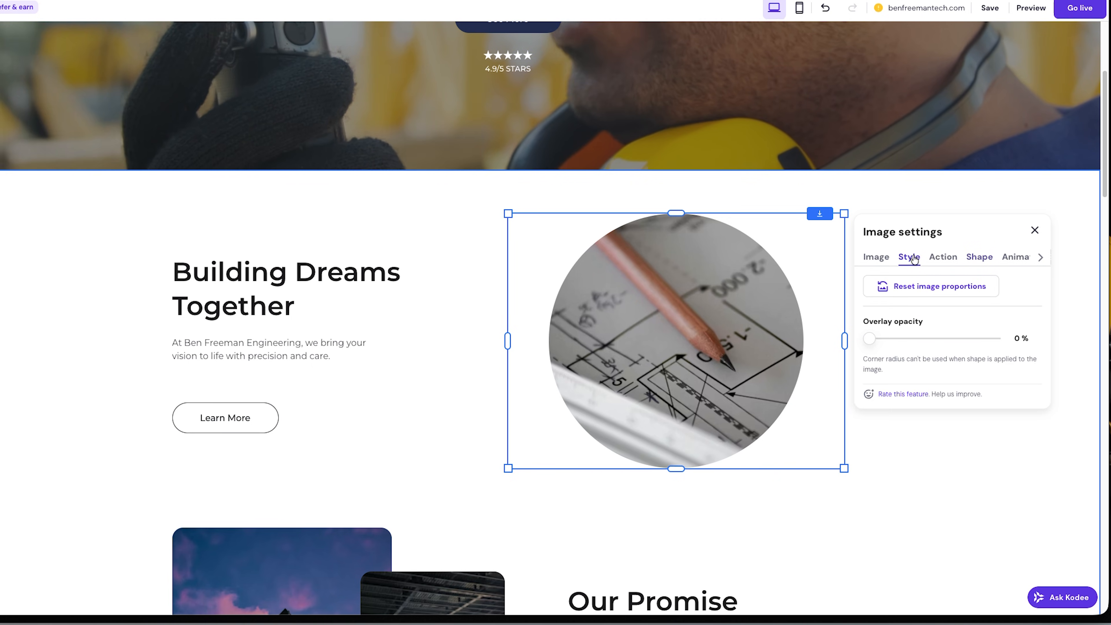
pyautogui.moveTo(871, 338); pyautogui.dragTo(901, 341)
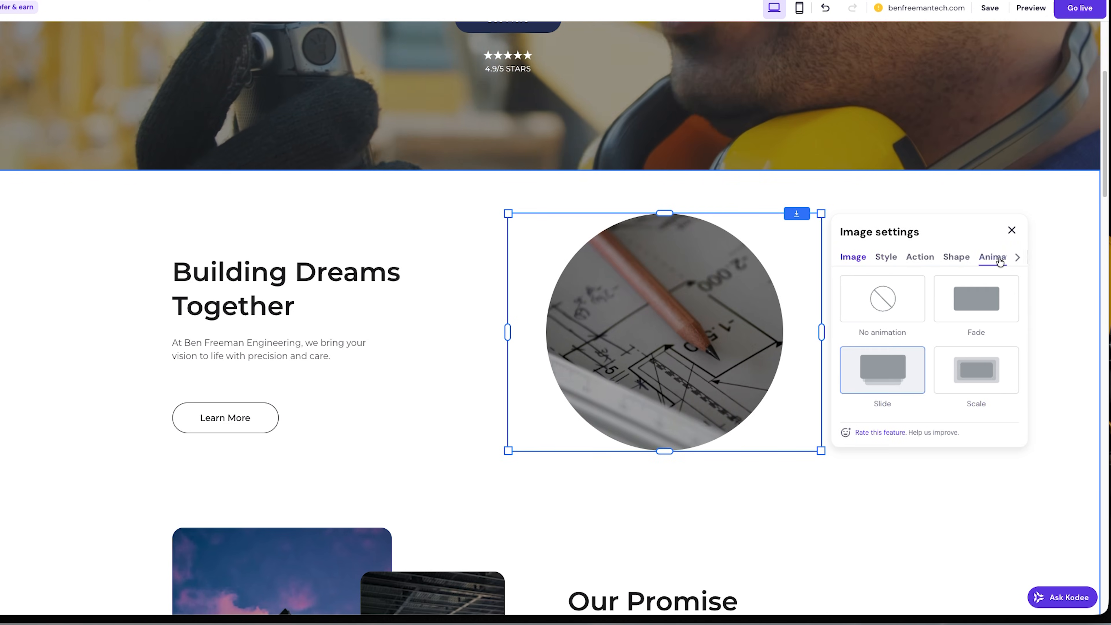
# Step: Try the Scale and Fade animations on the circular blueprint image and settle on Scale
pyautogui.click(1007, 258)
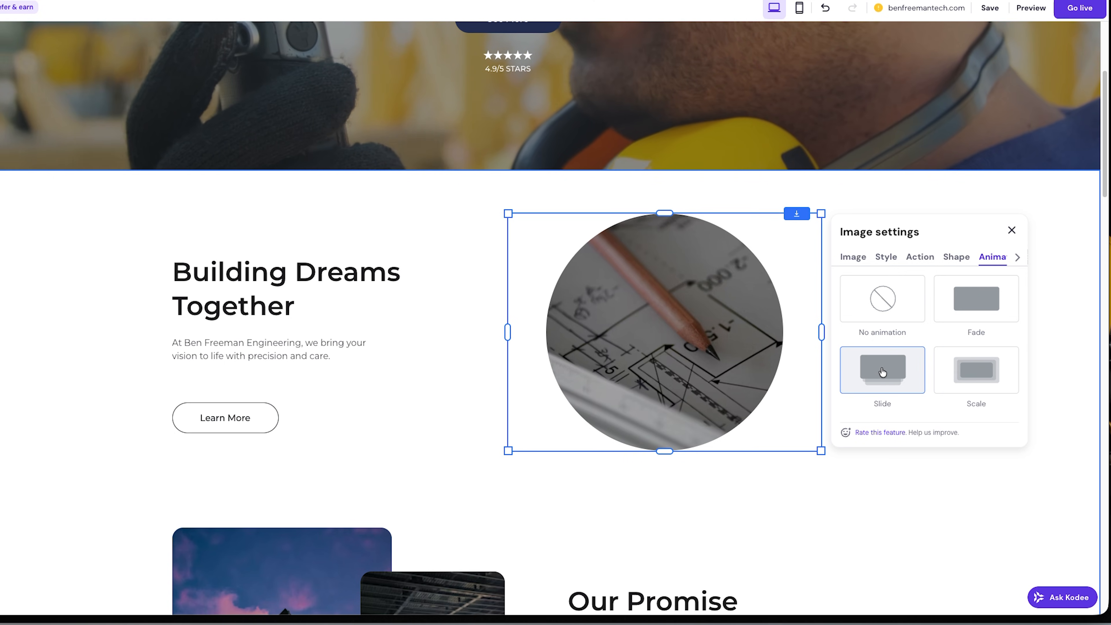
pyautogui.click(983, 380)
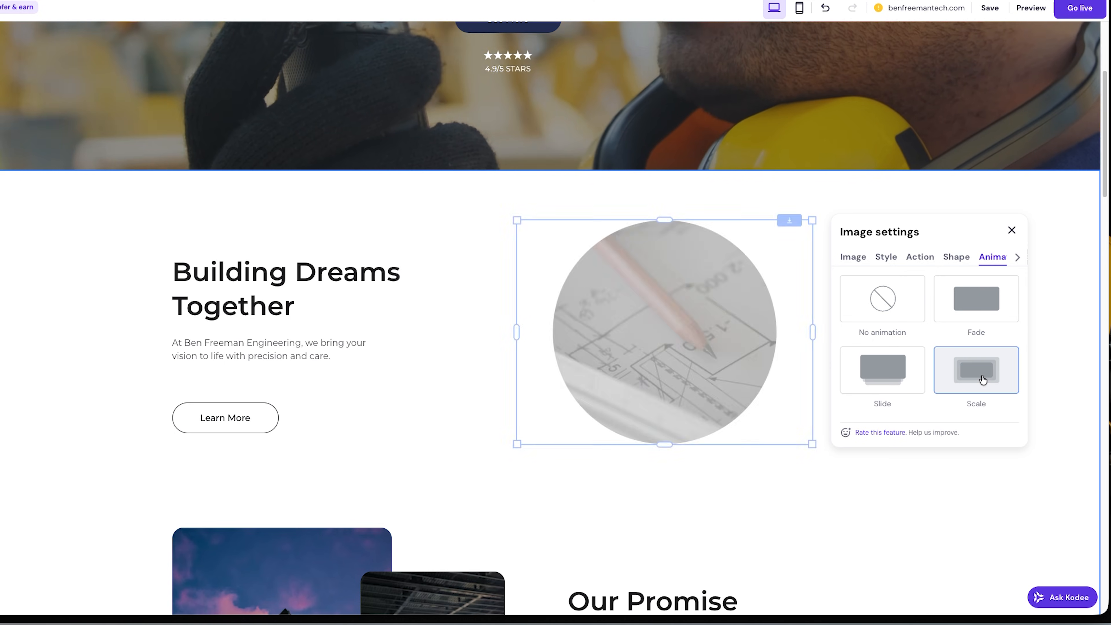
pyautogui.click(982, 297)
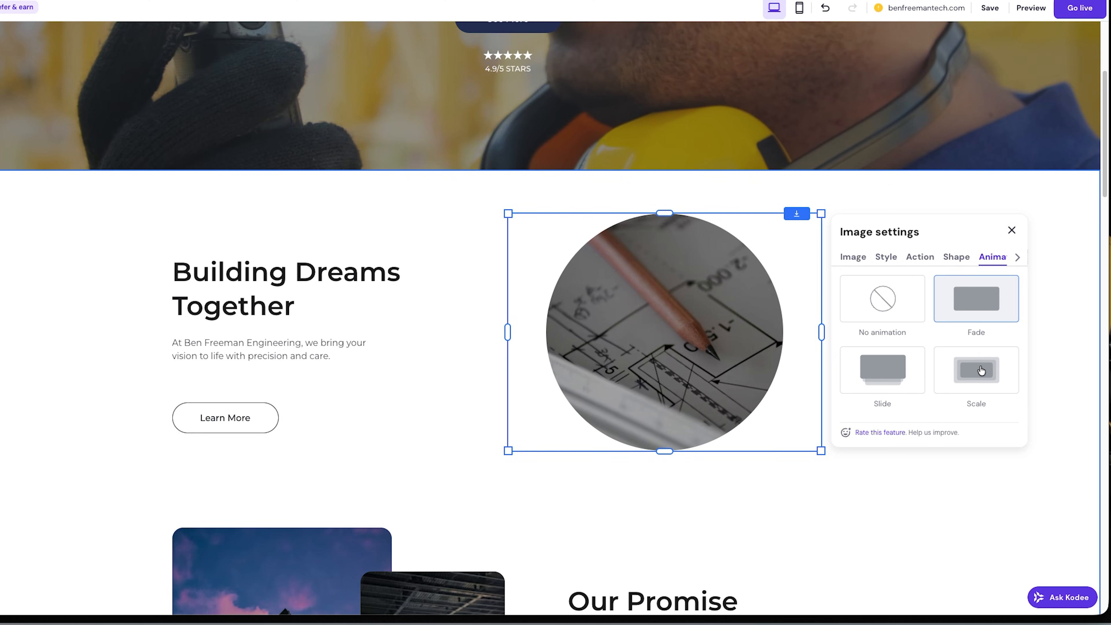
pyautogui.click(981, 371)
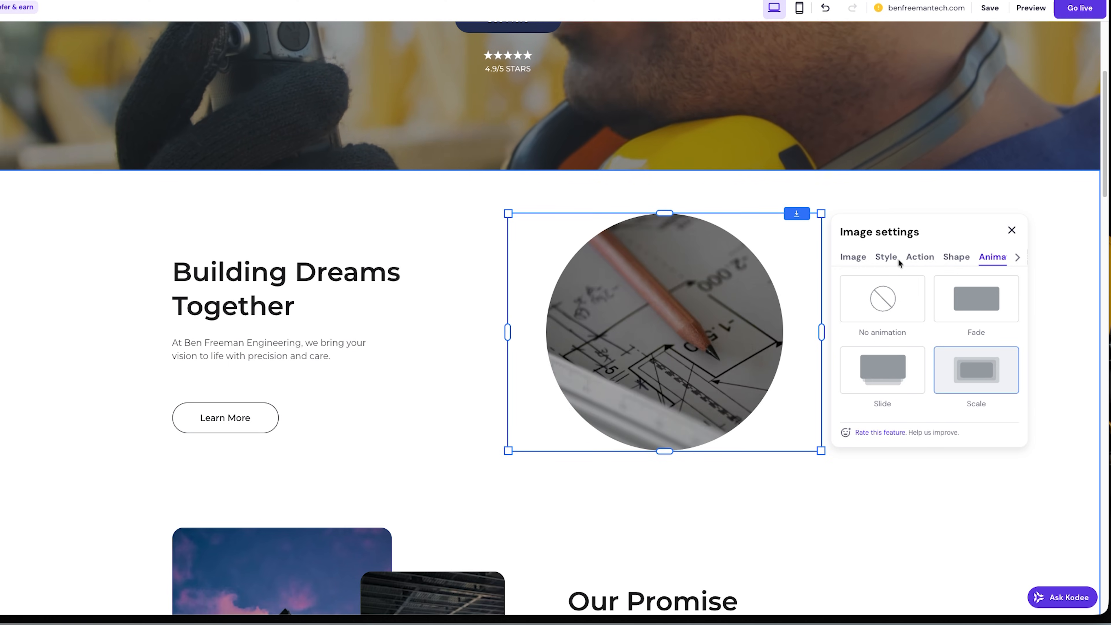
# Step: Make the circular blueprint image open a link to the Contact us page when clicked
pyautogui.click(925, 259)
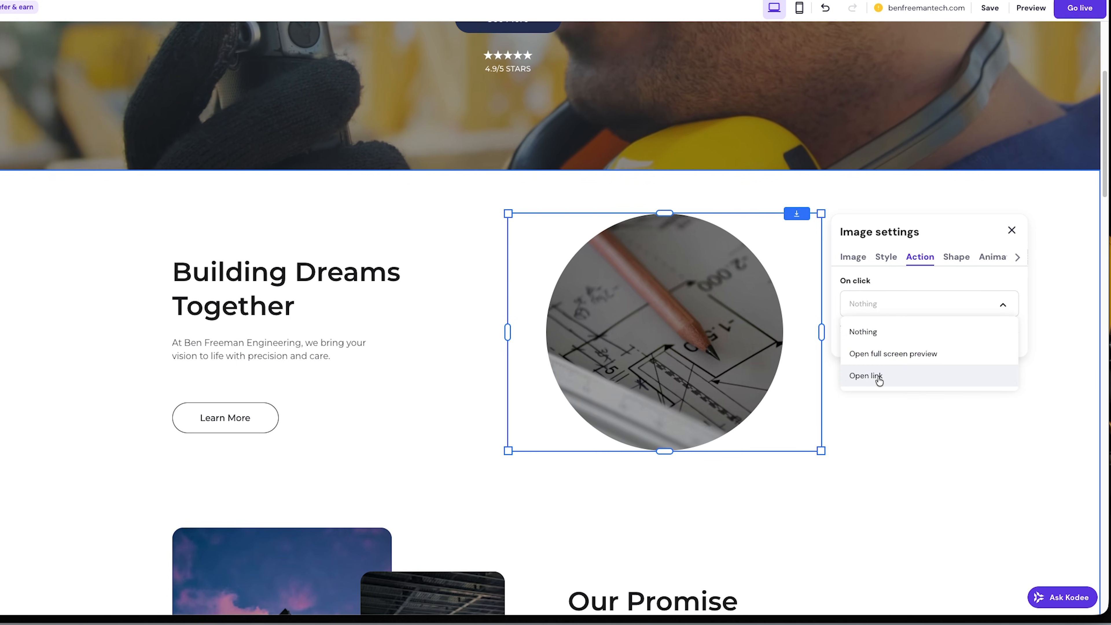
pyautogui.click(869, 375)
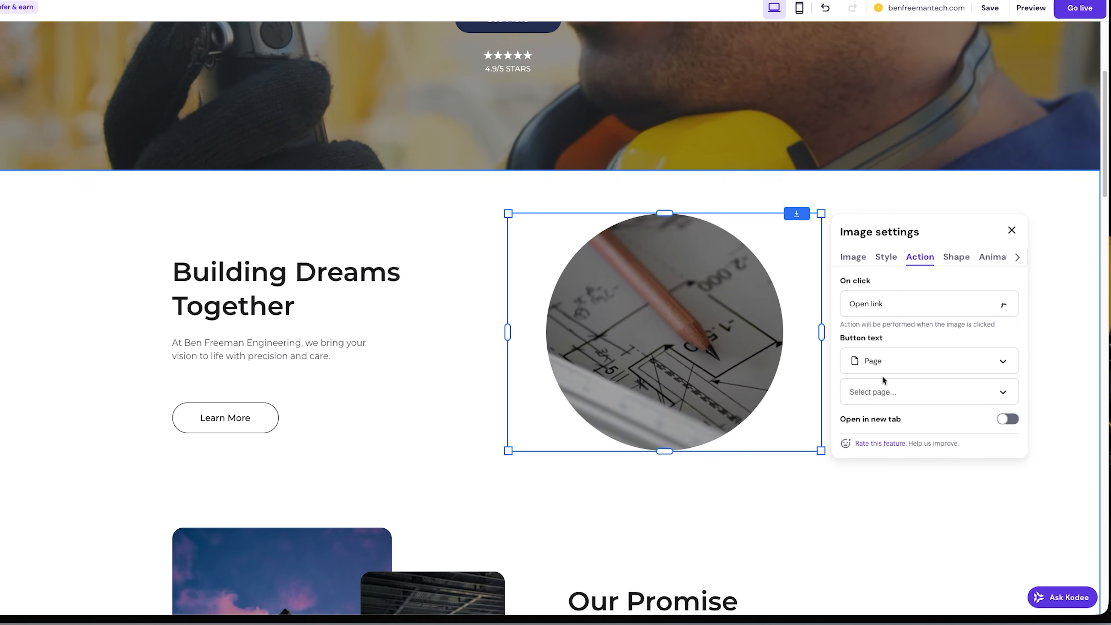
pyautogui.scroll(-1, 893, 351)
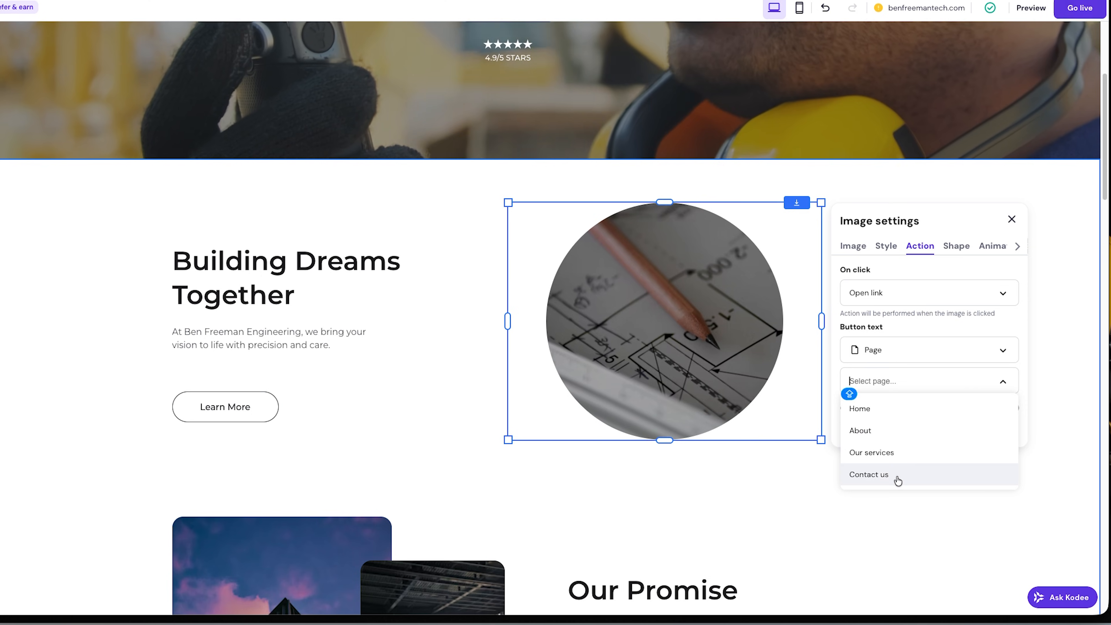
pyautogui.click(886, 476)
# Step: Review the whole home page from the hero banner down to the contact footer
pyautogui.scroll(-3, 654, 342)
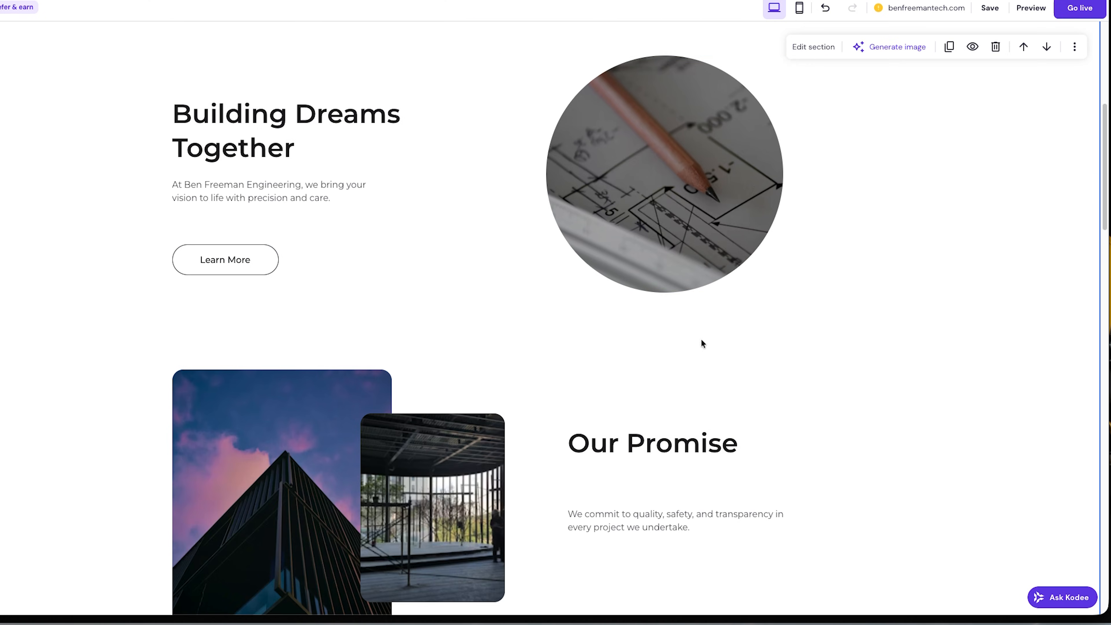
pyautogui.scroll(-5, 744, 344)
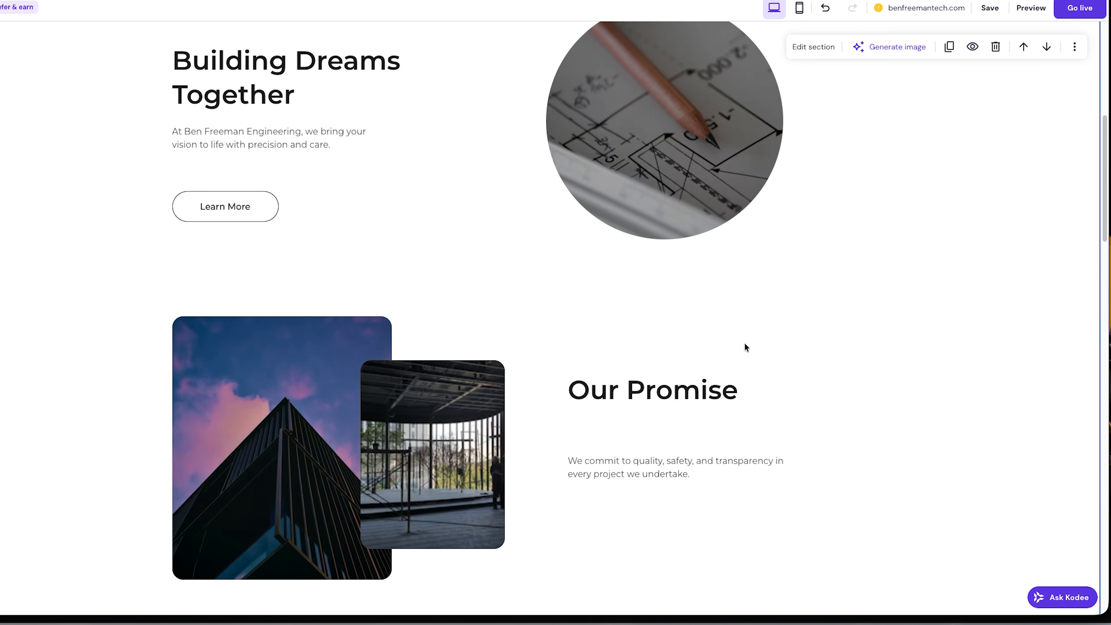
pyautogui.scroll(-2, 740, 342)
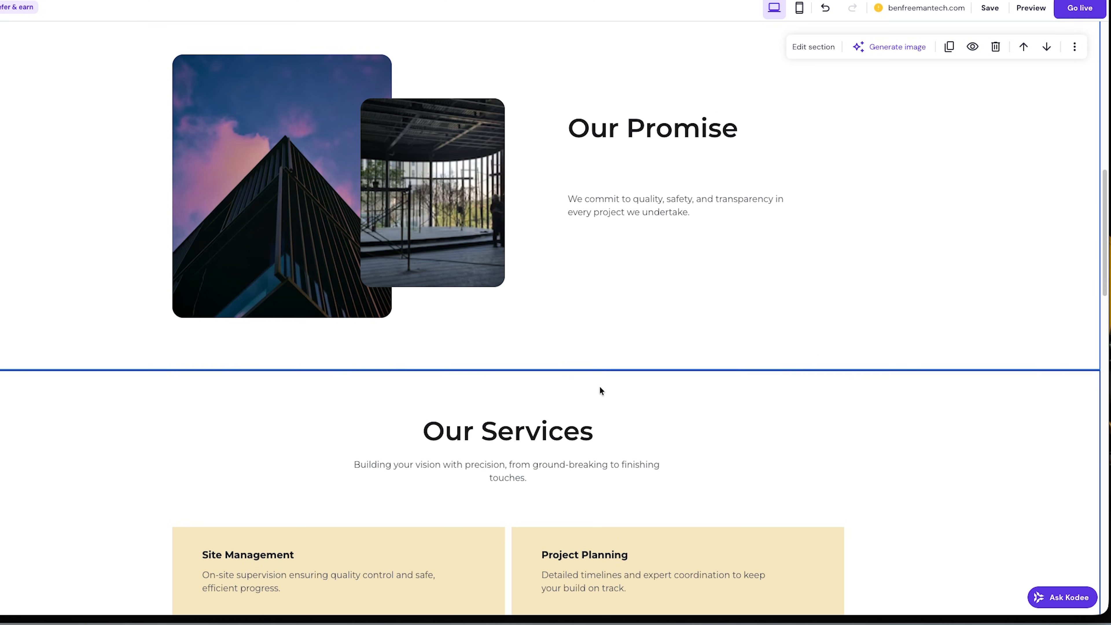
pyautogui.scroll(15, 586, 385)
pyautogui.scroll(-6, 448, 391)
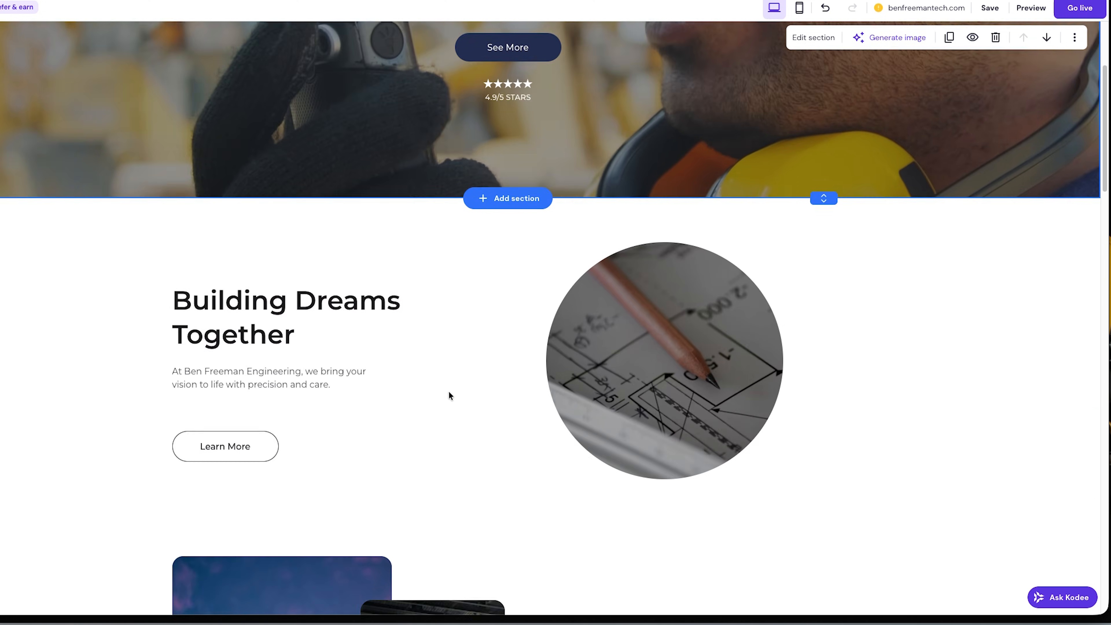
pyautogui.scroll(7, 448, 392)
pyautogui.scroll(-3, 449, 392)
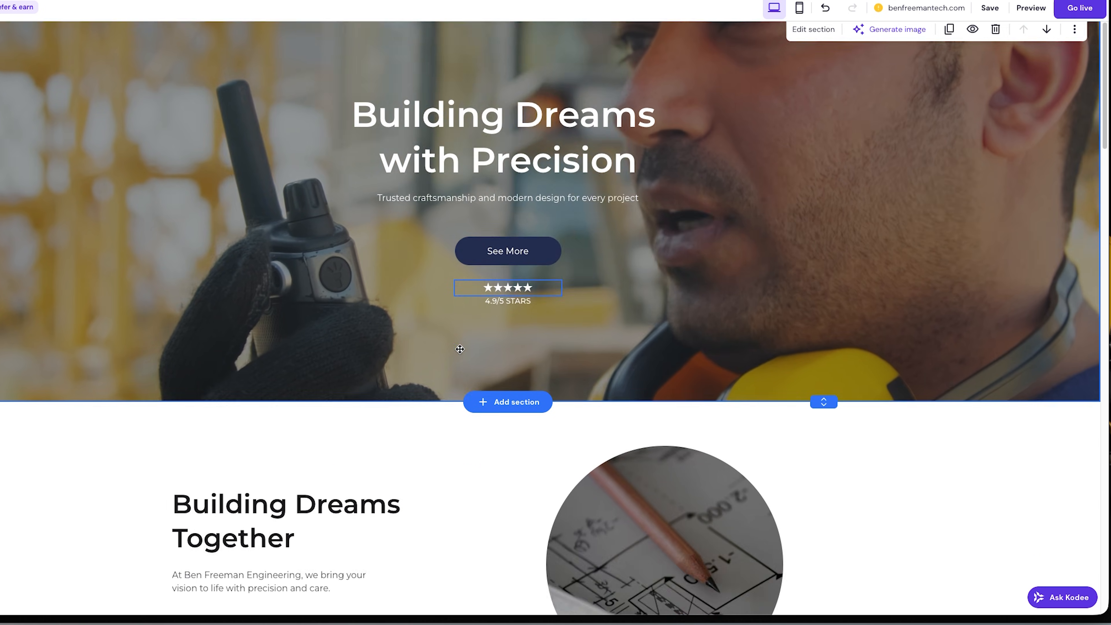
pyautogui.scroll(-12, 459, 349)
pyautogui.scroll(10, 457, 350)
pyautogui.scroll(-4, 458, 350)
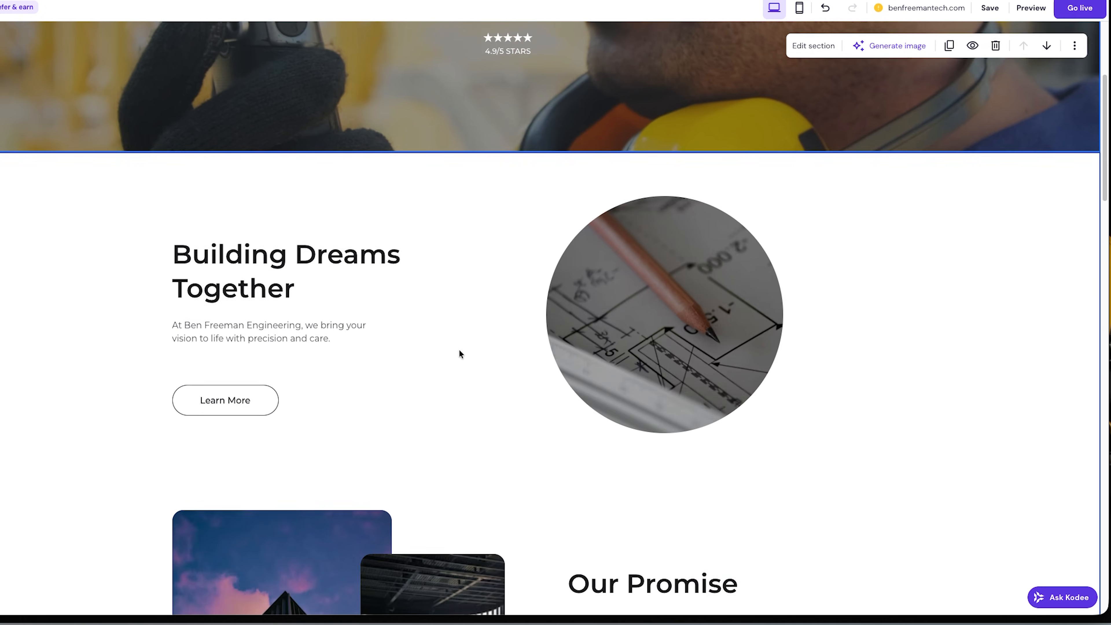
pyautogui.scroll(-15, 459, 350)
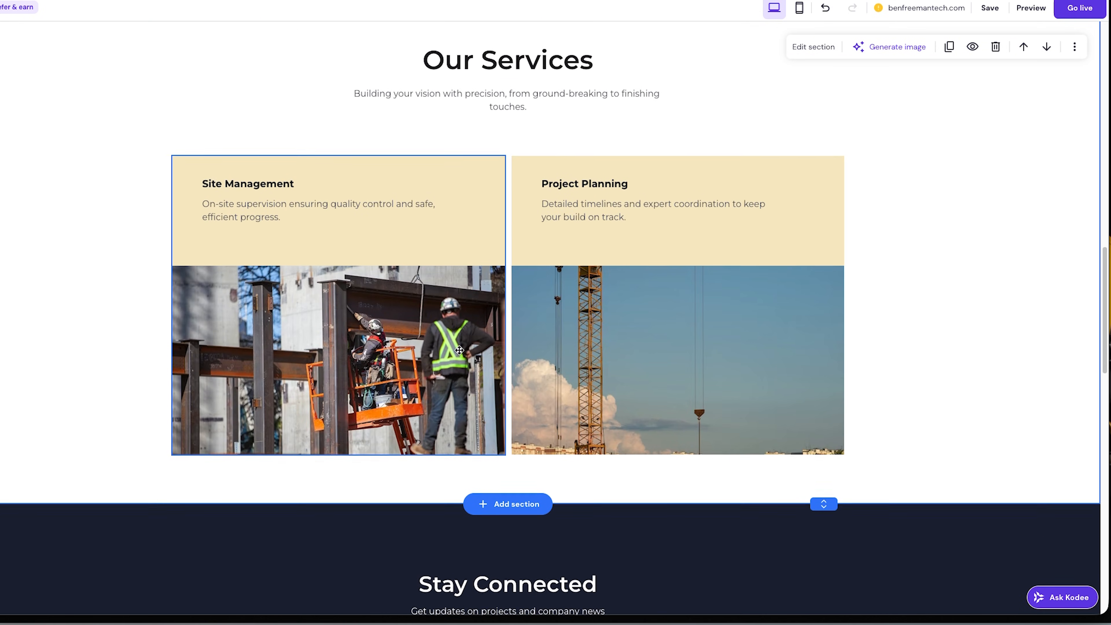
pyautogui.scroll(-15, 459, 350)
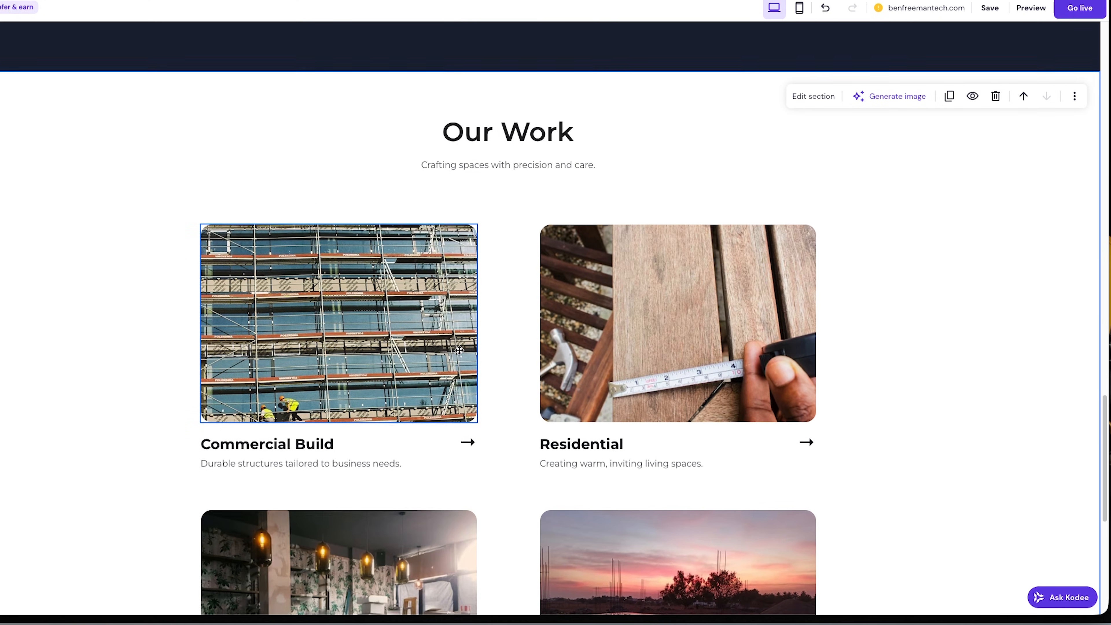
pyautogui.scroll(-10, 458, 351)
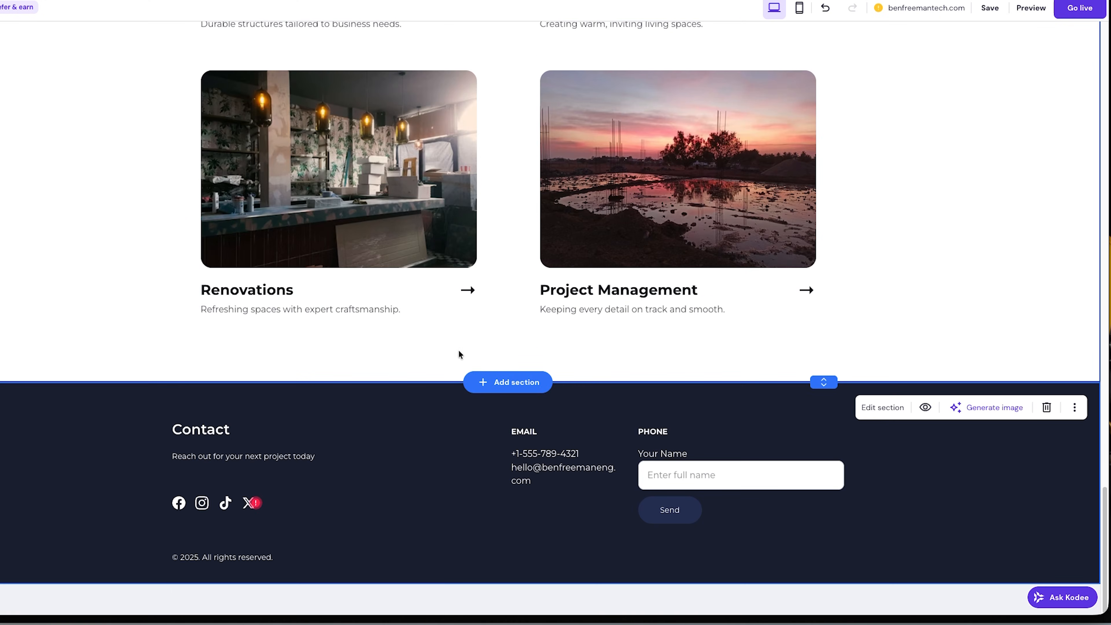
pyautogui.scroll(20, 444, 329)
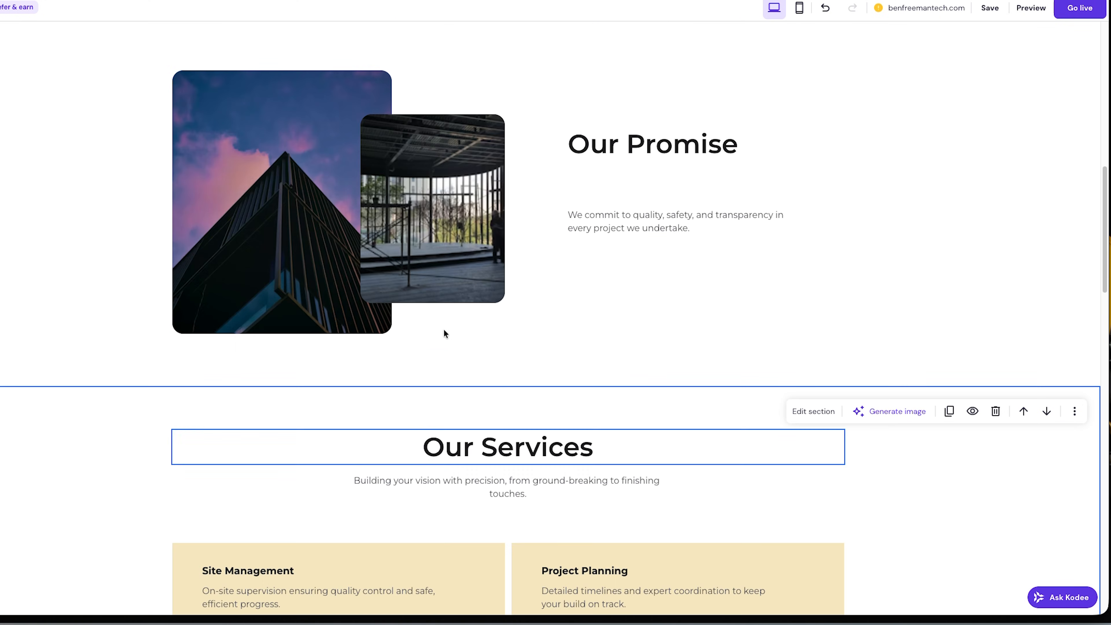
# Step: Browse the ready-made section templates that can be added below Our Services
pyautogui.scroll(-5, 441, 332)
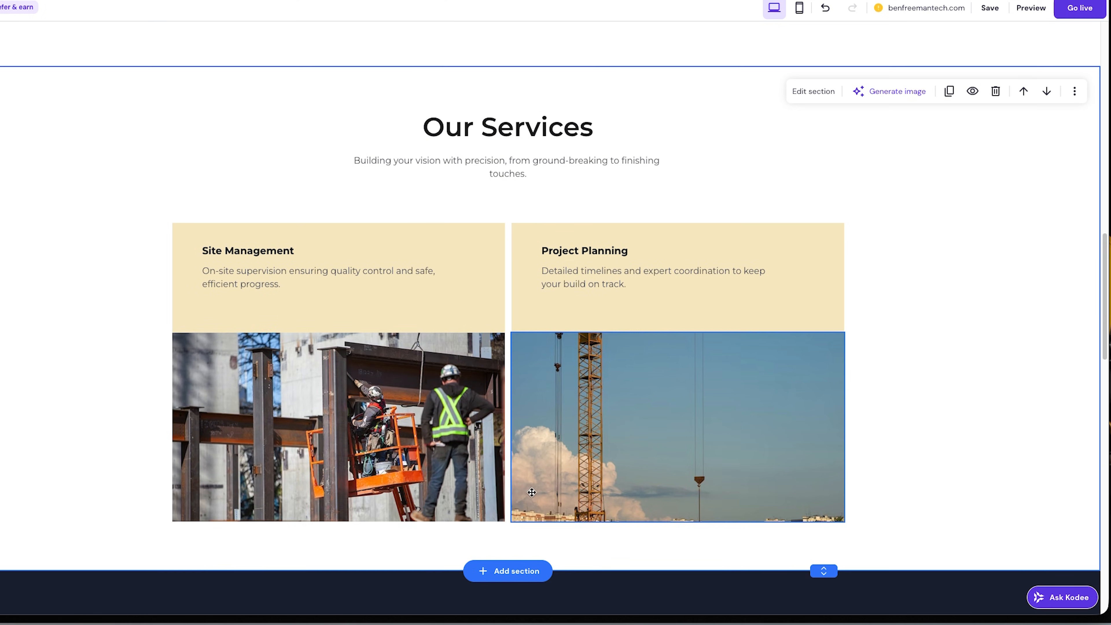
pyautogui.scroll(-2, 530, 493)
pyautogui.click(516, 492)
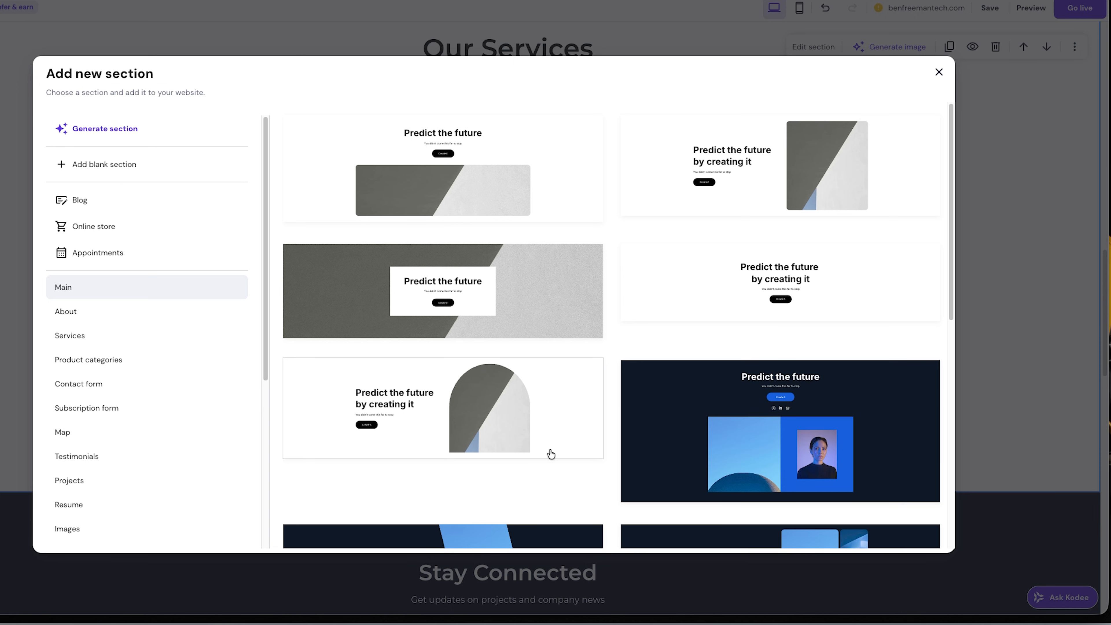
pyautogui.click(383, 387)
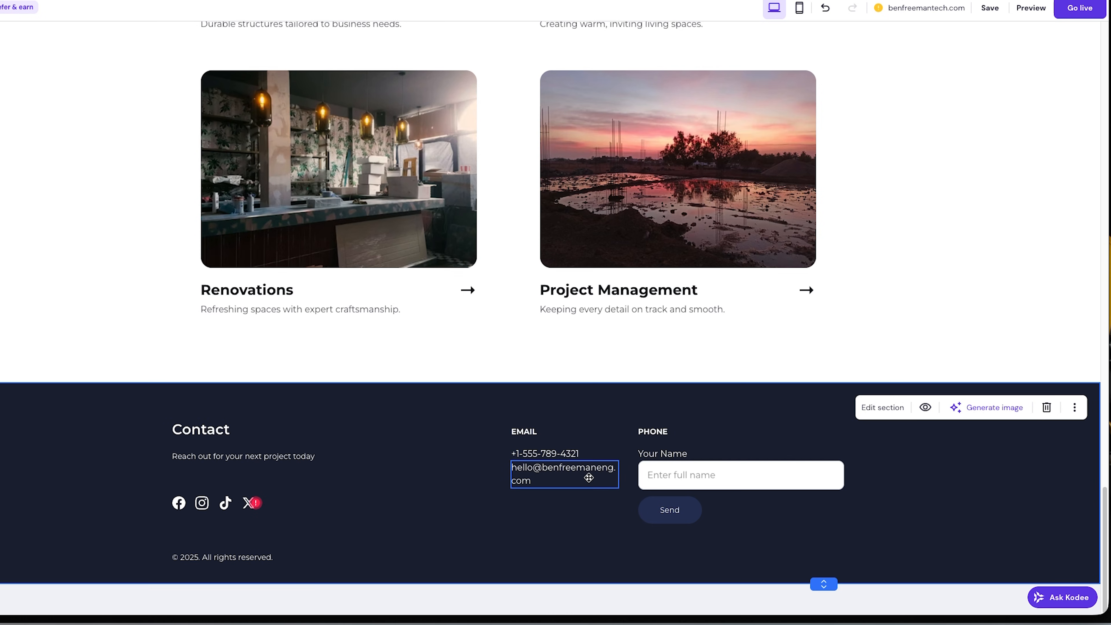
# Step: Replace the placeholder phone number in the contact footer with the company's own phone number
pyautogui.click(543, 456)
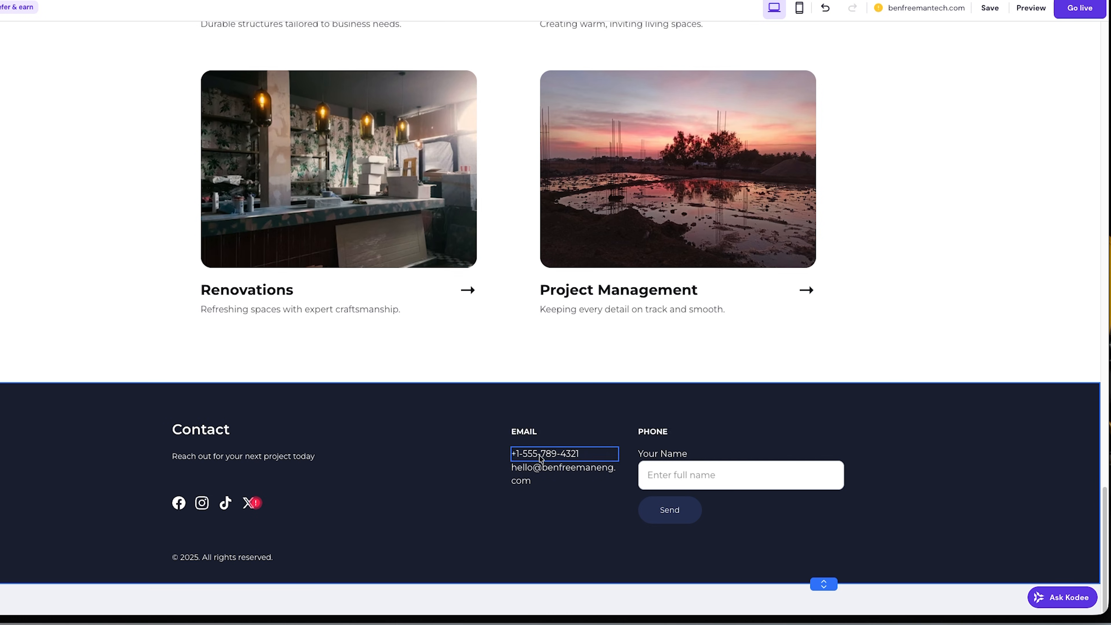
pyautogui.click(531, 423)
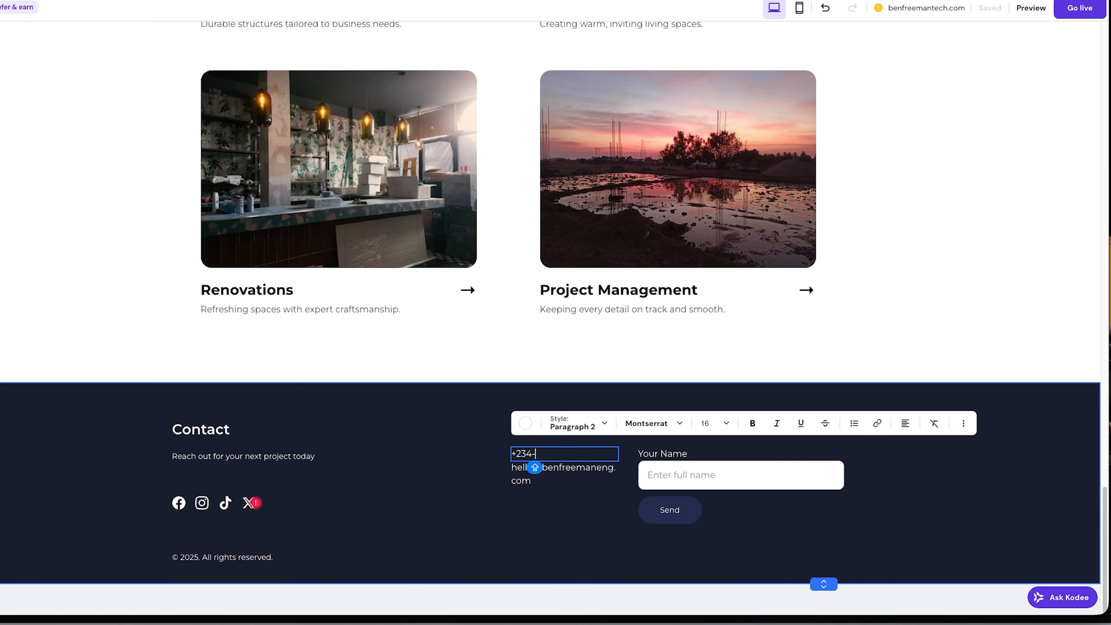
pyautogui.moveTo(535, 467); pyautogui.dragTo(562, 451)
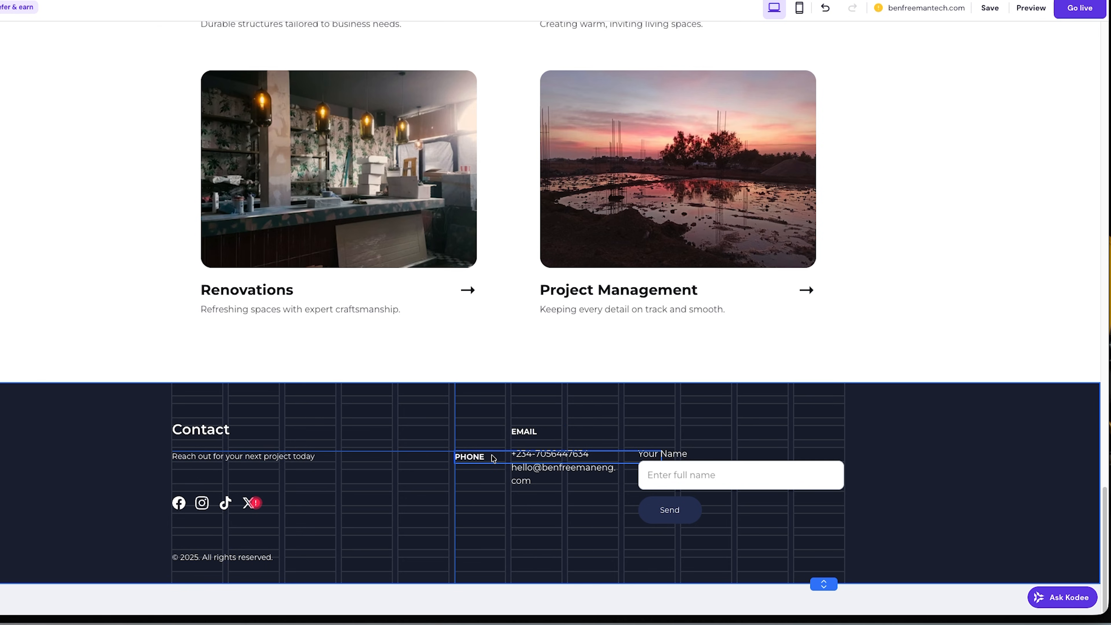
# Step: Stack the PHONE and EMAIL labels in the contact footer beside the matching phone number and e-mail address
pyautogui.moveTo(493, 459); pyautogui.dragTo(493, 479)
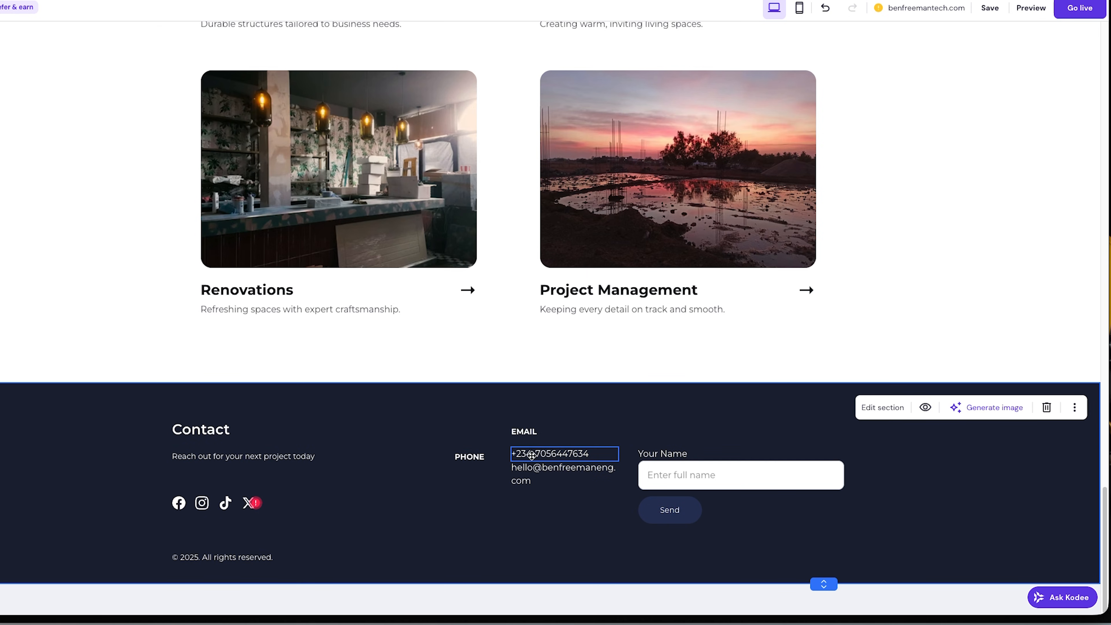
pyautogui.moveTo(531, 433); pyautogui.dragTo(470, 473)
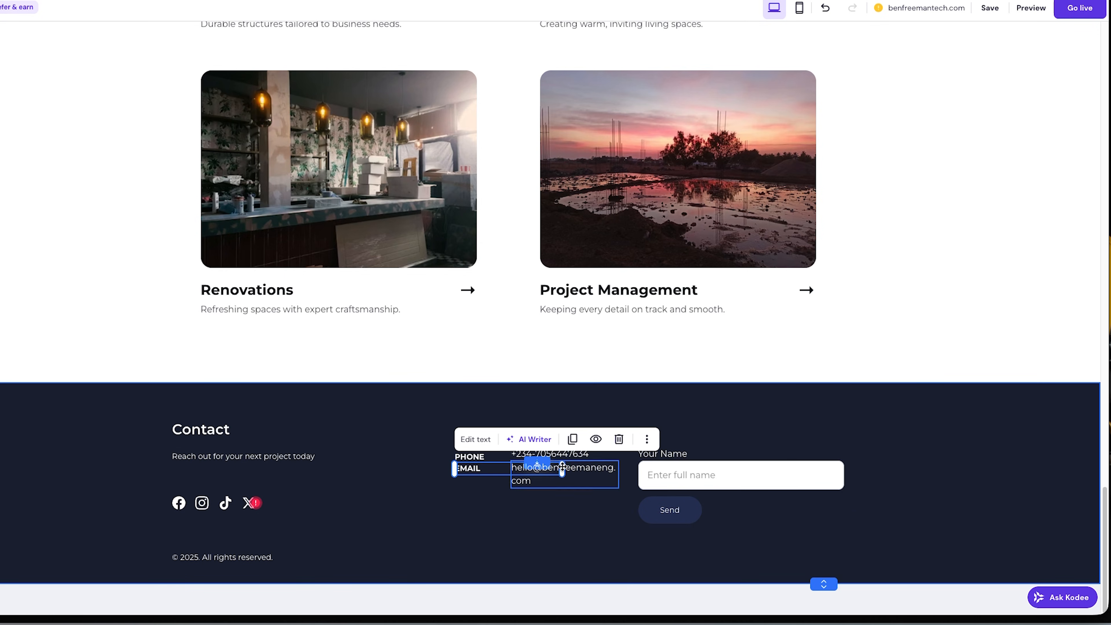
pyautogui.click(670, 438)
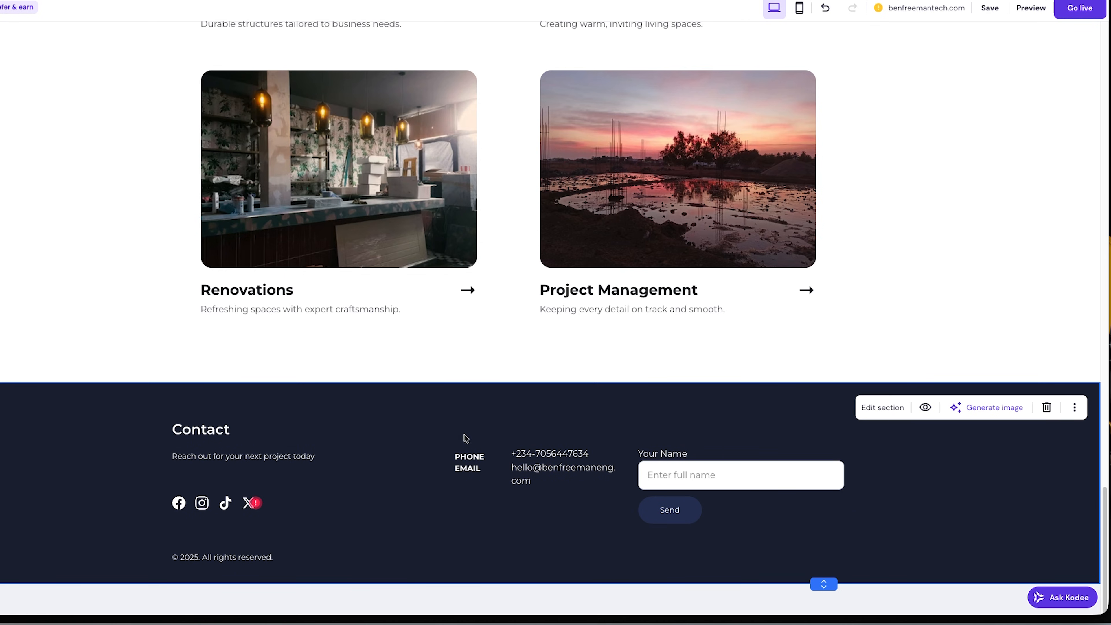
# Step: Look through the link, style, layout and animation settings of the footer's social icons
pyautogui.click(180, 508)
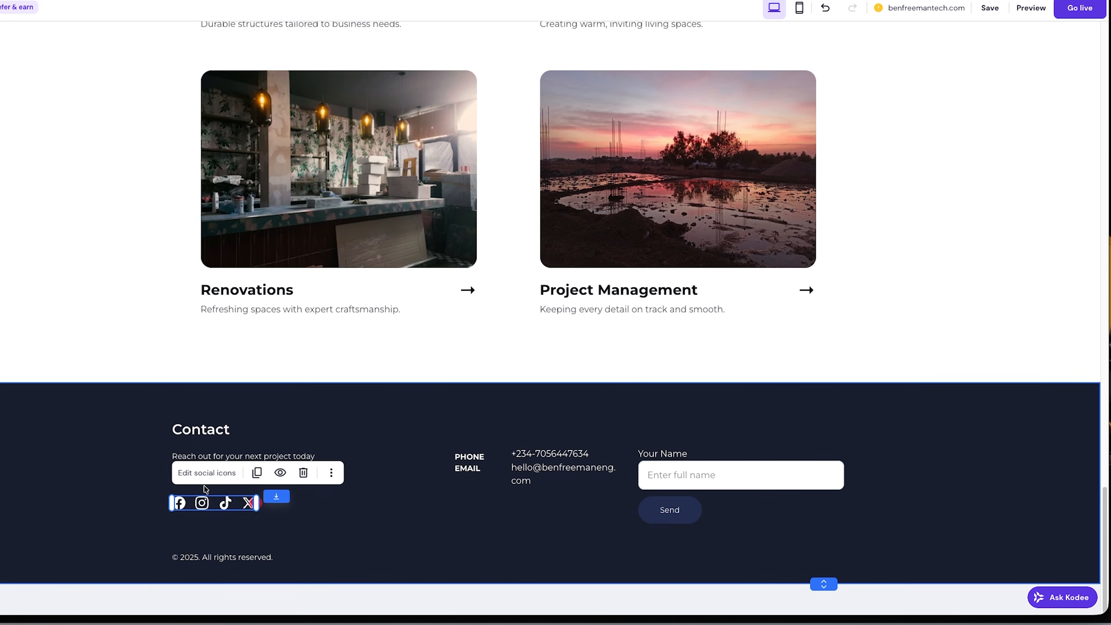
pyautogui.click(207, 473)
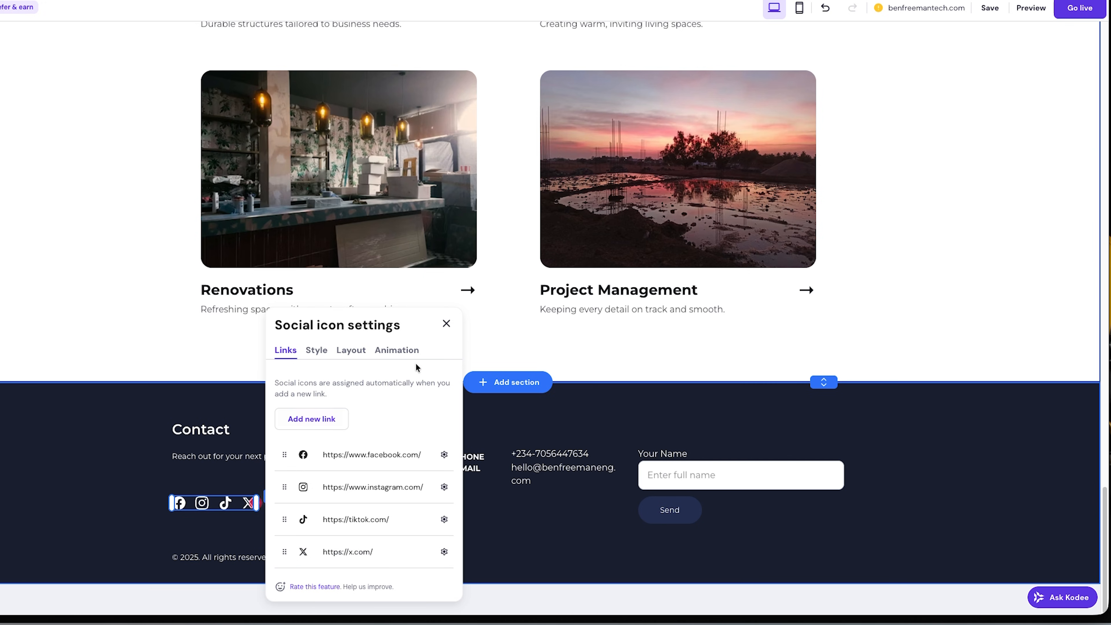
pyautogui.click(317, 352)
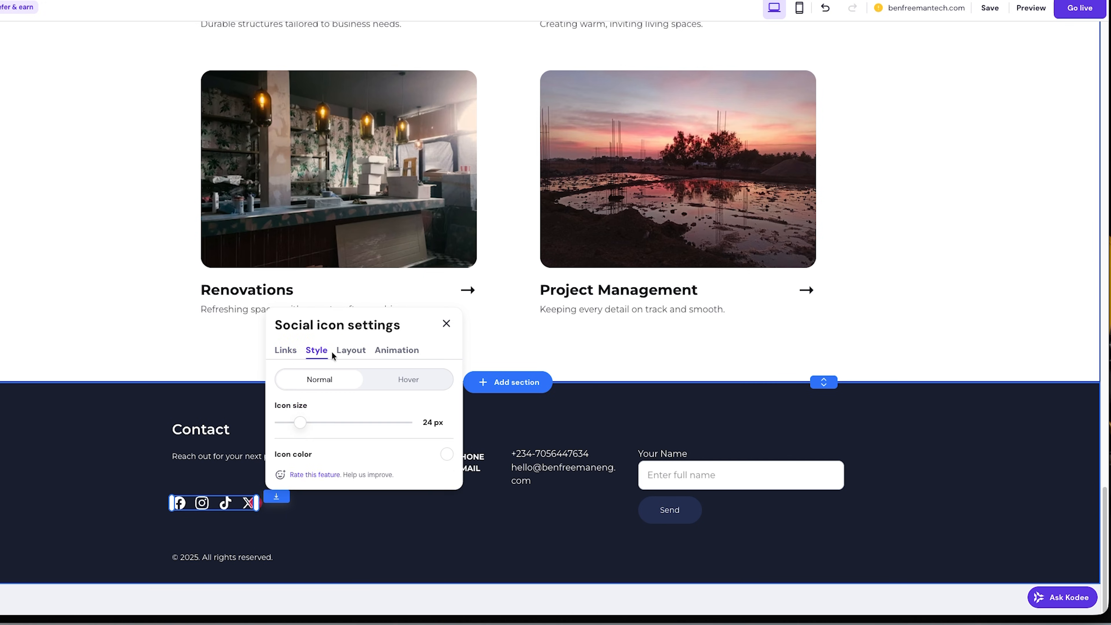
pyautogui.click(346, 352)
pyautogui.click(397, 351)
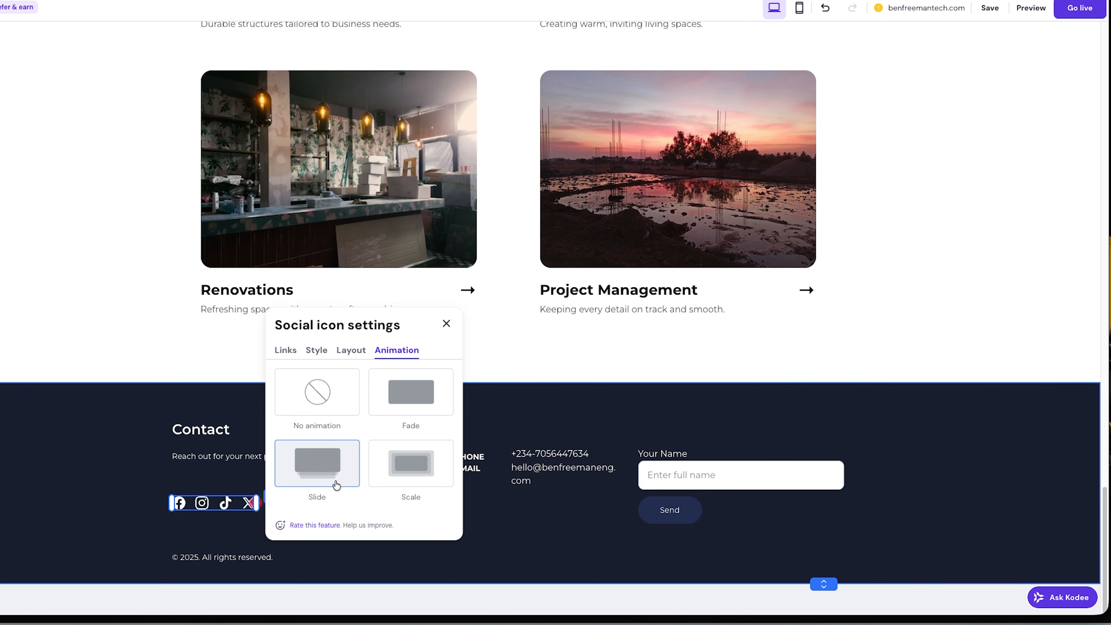
pyautogui.click(380, 480)
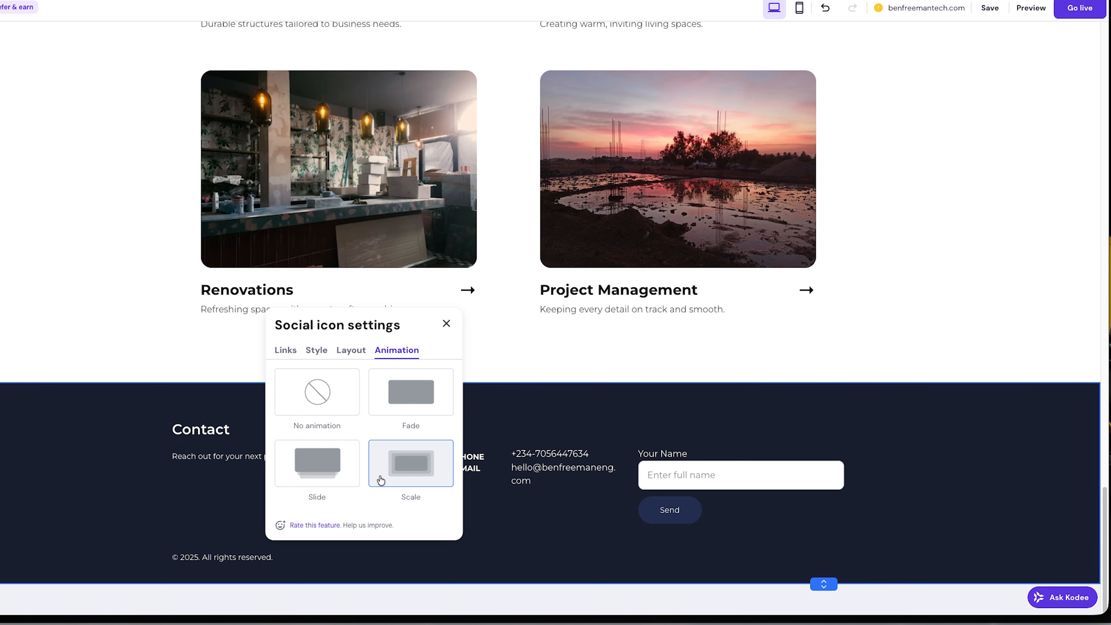
pyautogui.click(446, 325)
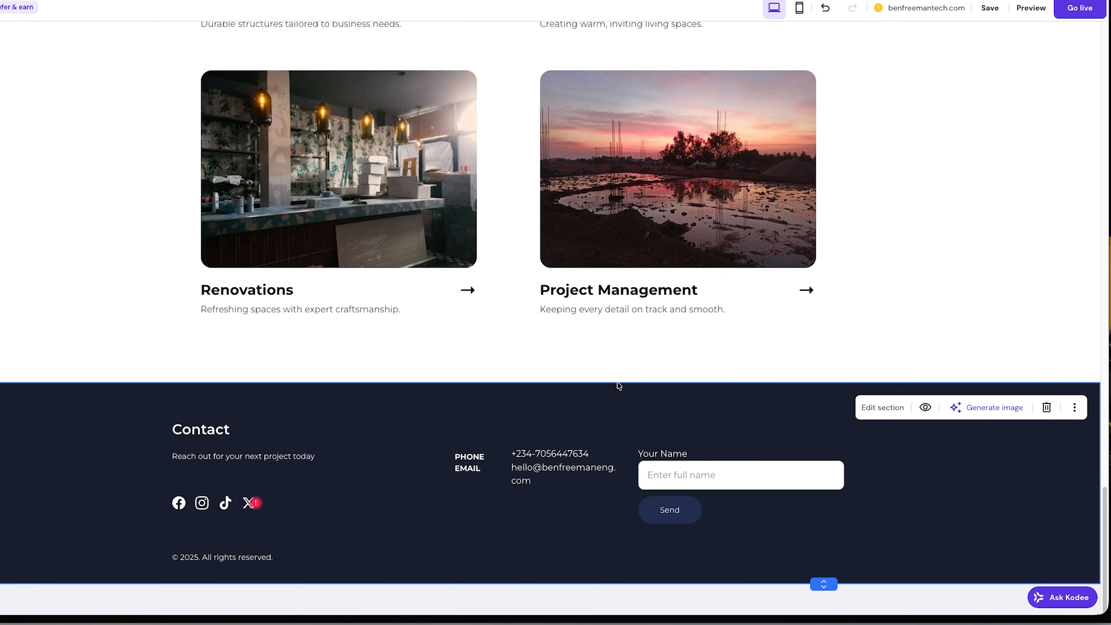
# Step: Look through the addable page elements, the website-wide color styles and the available AI tools
pyautogui.scroll(20, 617, 383)
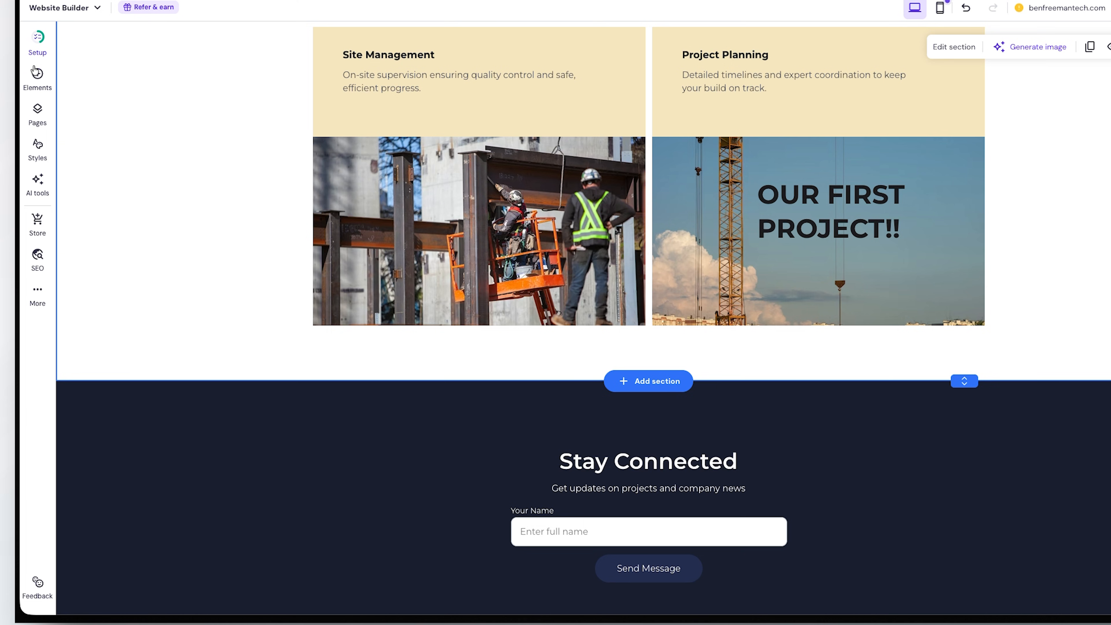
pyautogui.click(37, 72)
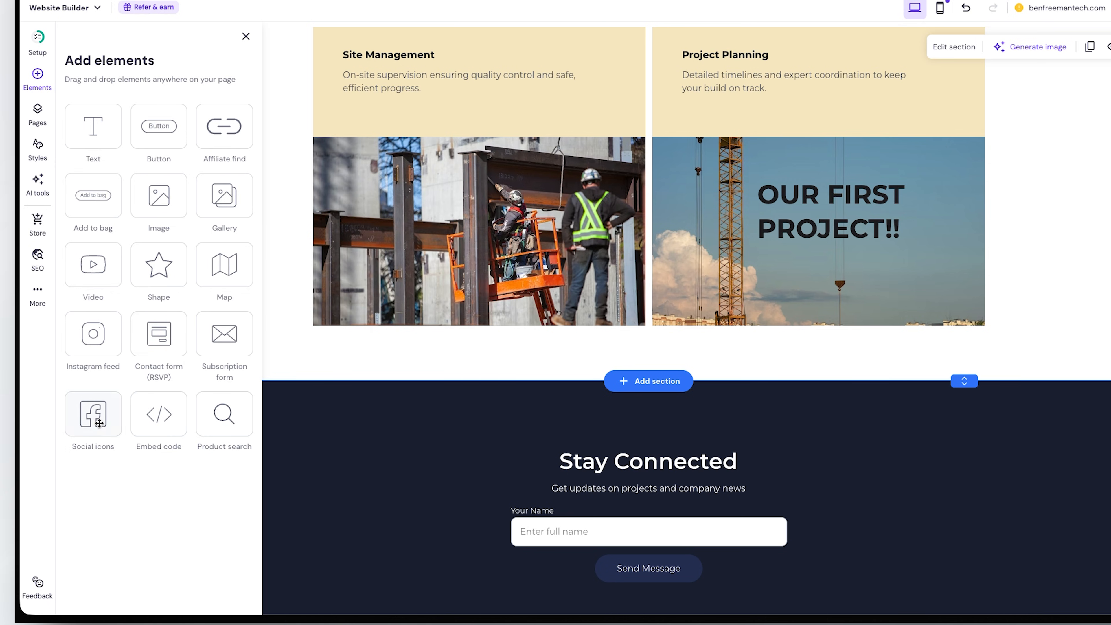
pyautogui.click(40, 157)
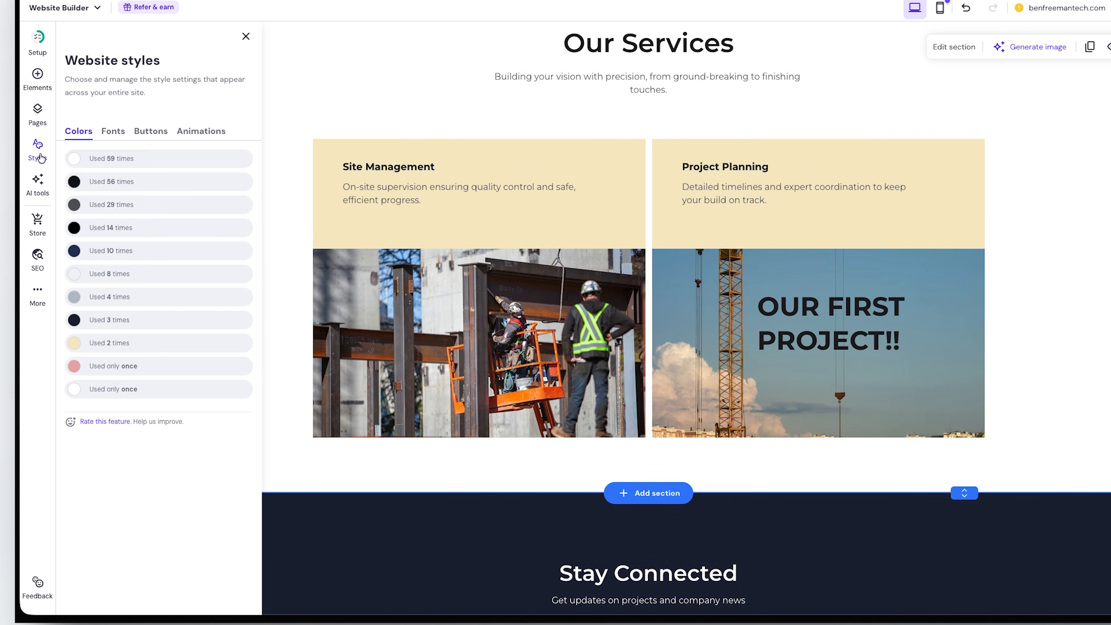
pyautogui.click(39, 188)
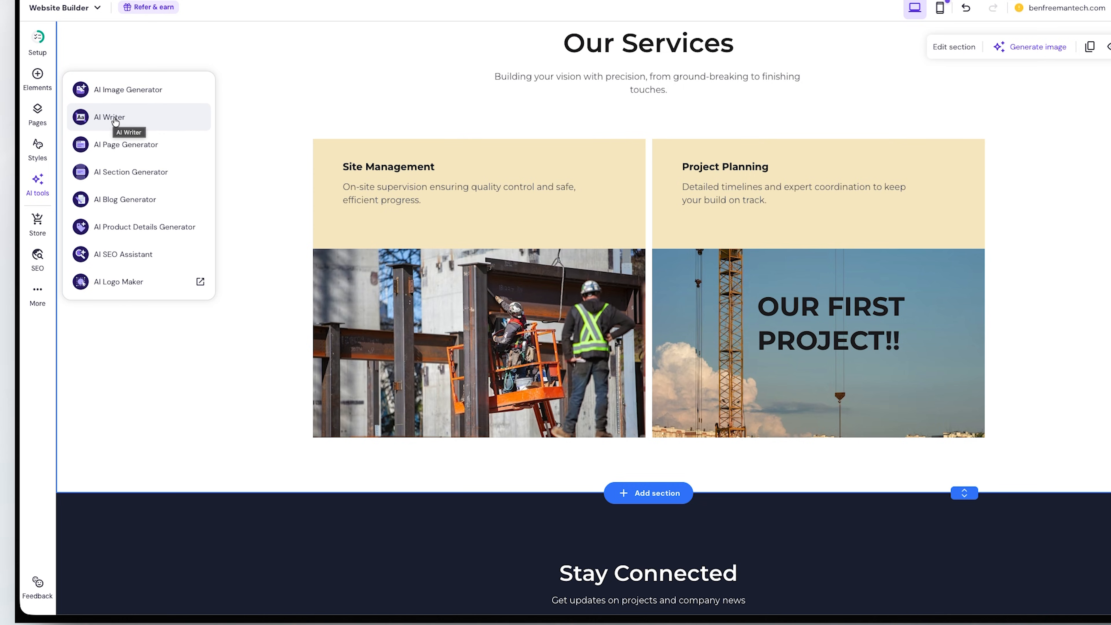
# Step: Switch to the AI Logo Maker and generate an Abstract-style logo from the description CONSTRUCTION
pyautogui.click(129, 291)
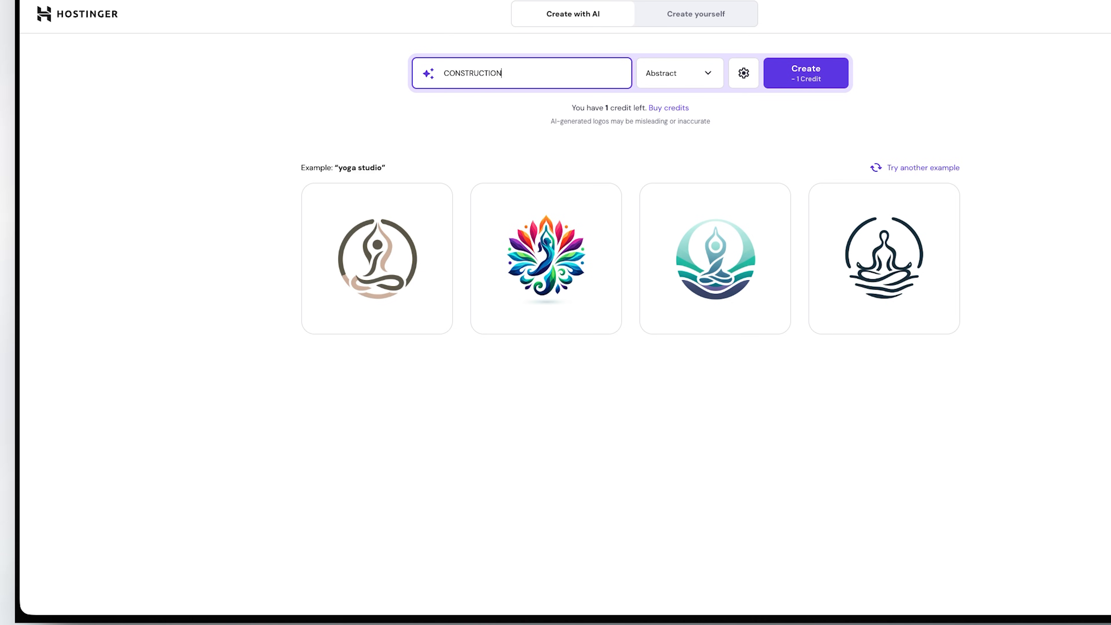
pyautogui.click(814, 81)
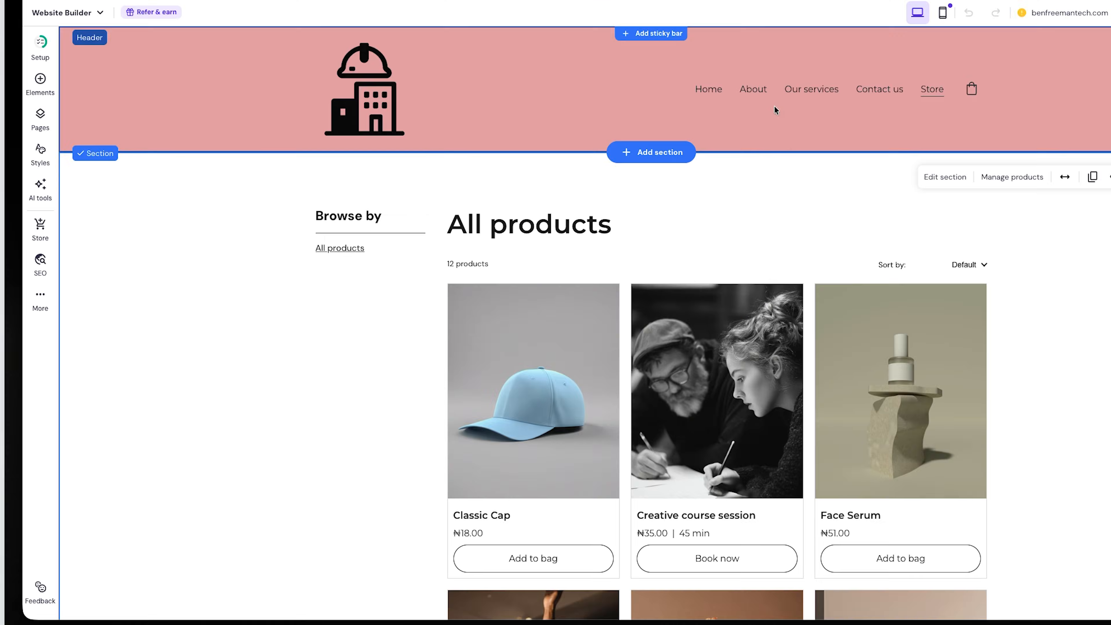
# Step: Return to the Home page and look it over in desktop preview mode
pyautogui.click(706, 92)
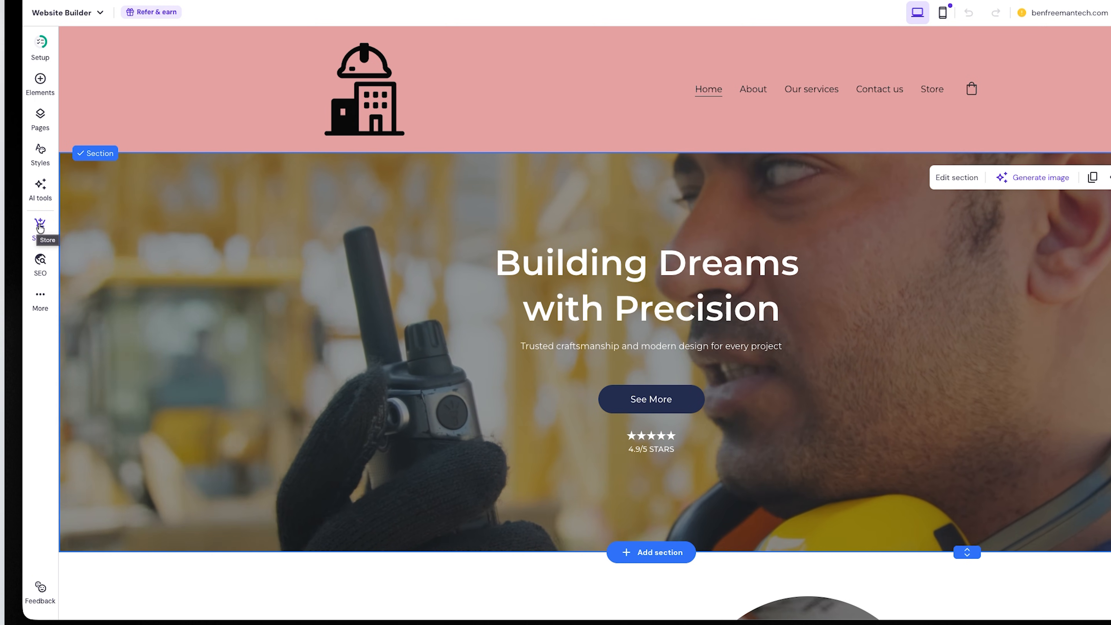
pyautogui.click(37, 232)
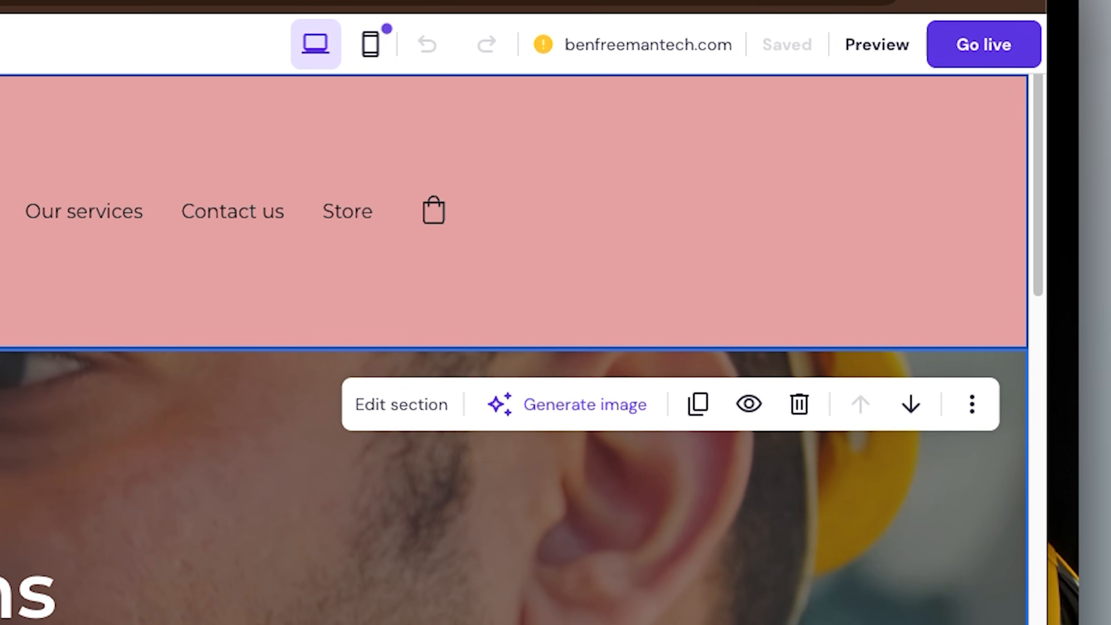
pyautogui.click(880, 45)
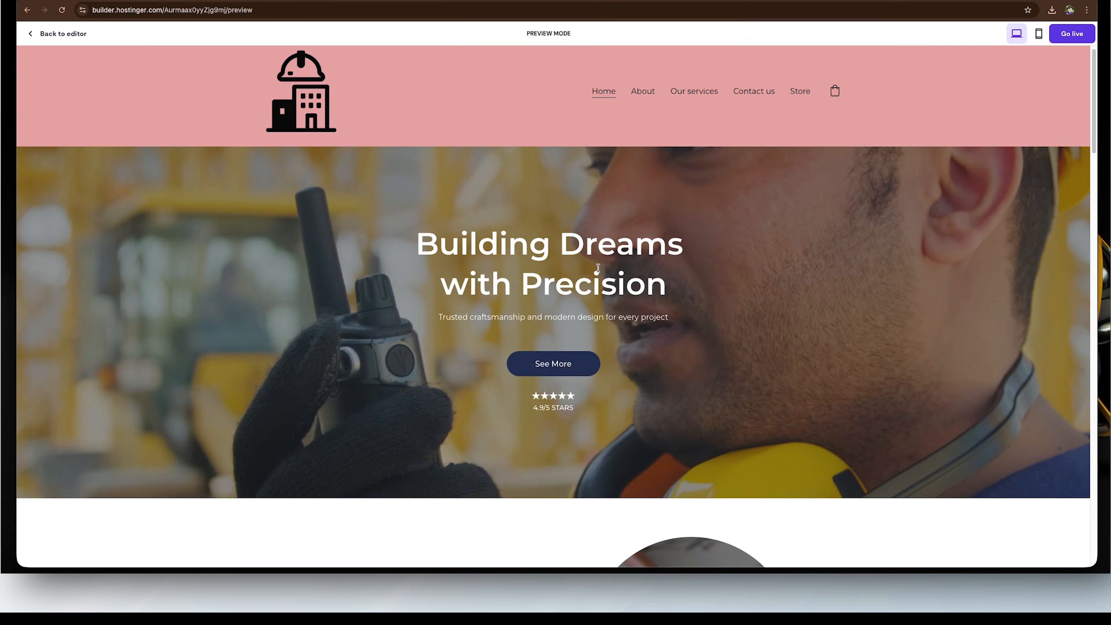
pyautogui.scroll(-15, 598, 268)
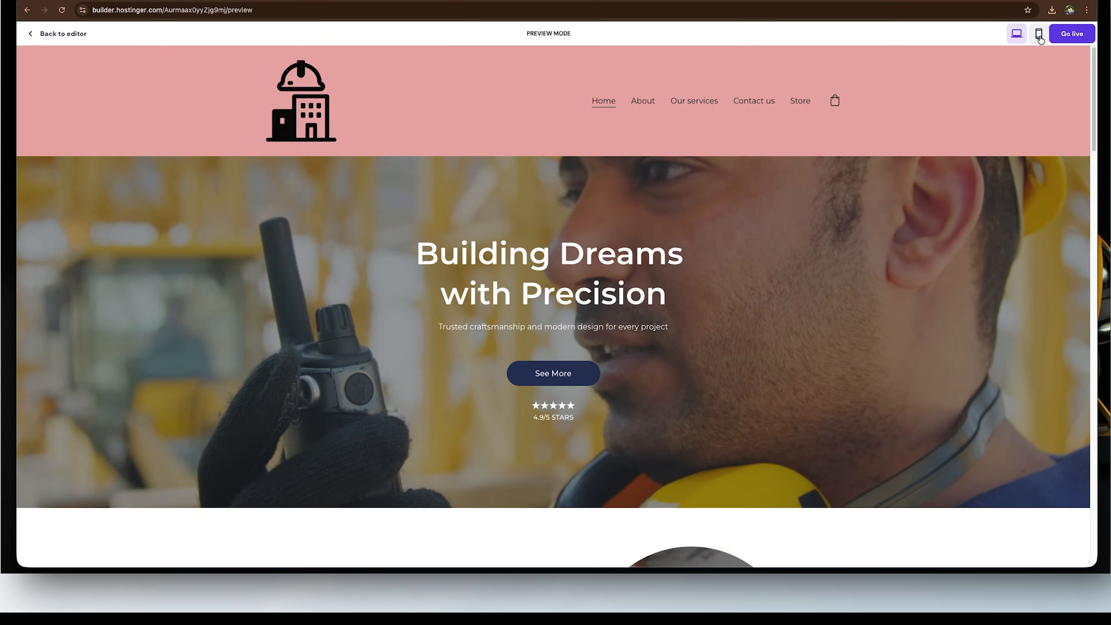
# Step: Check how the home page looks in the mobile preview, from the hero banner down past Our Work
pyautogui.click(1039, 33)
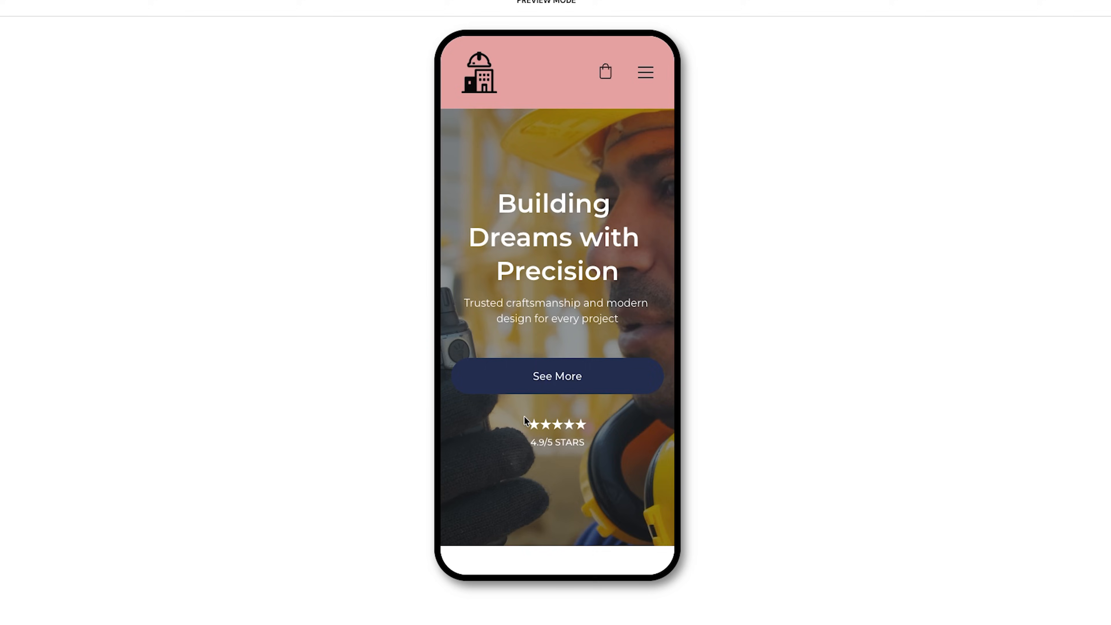
pyautogui.scroll(-10, 522, 436)
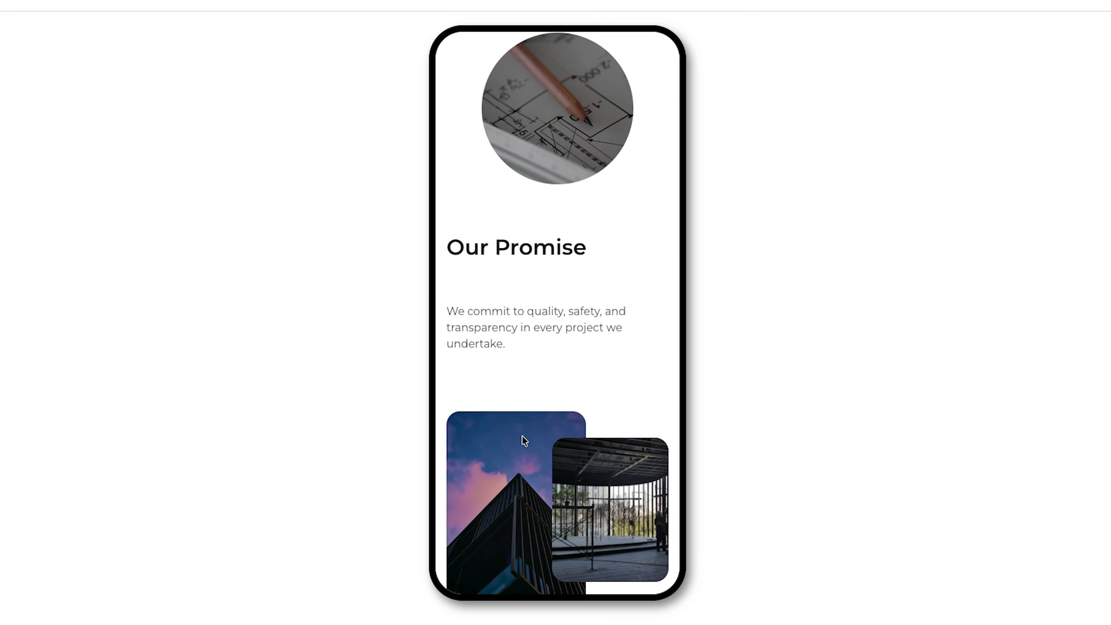
pyautogui.scroll(-10, 522, 436)
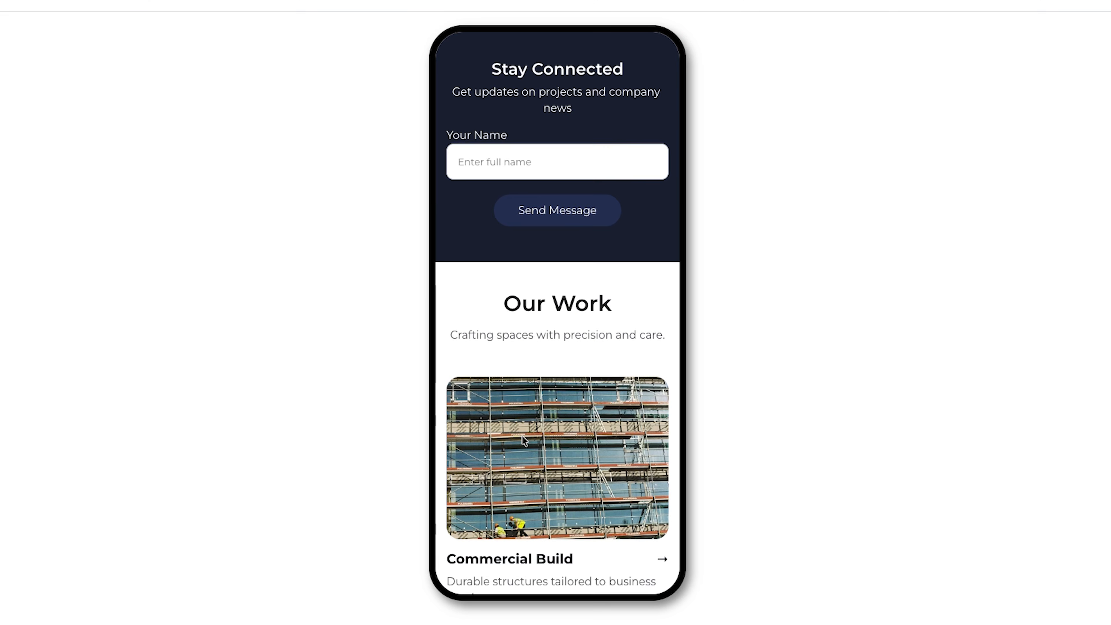
pyautogui.scroll(-10, 522, 436)
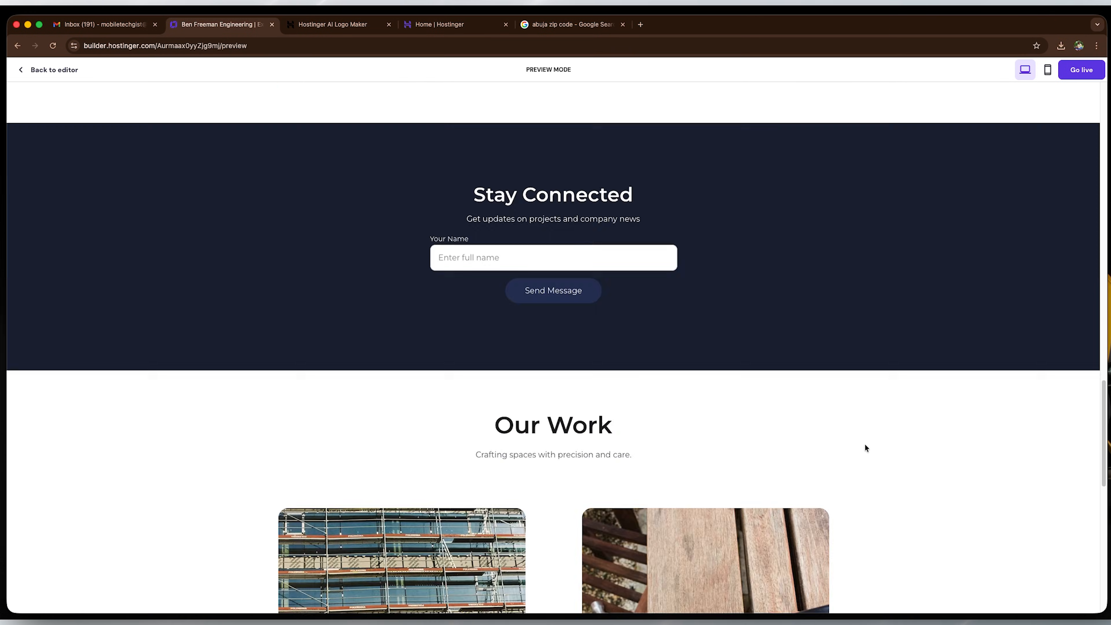
# Step: Review the home page once more in the desktop preview, from the hero banner to Our Services
pyautogui.scroll(20, 865, 444)
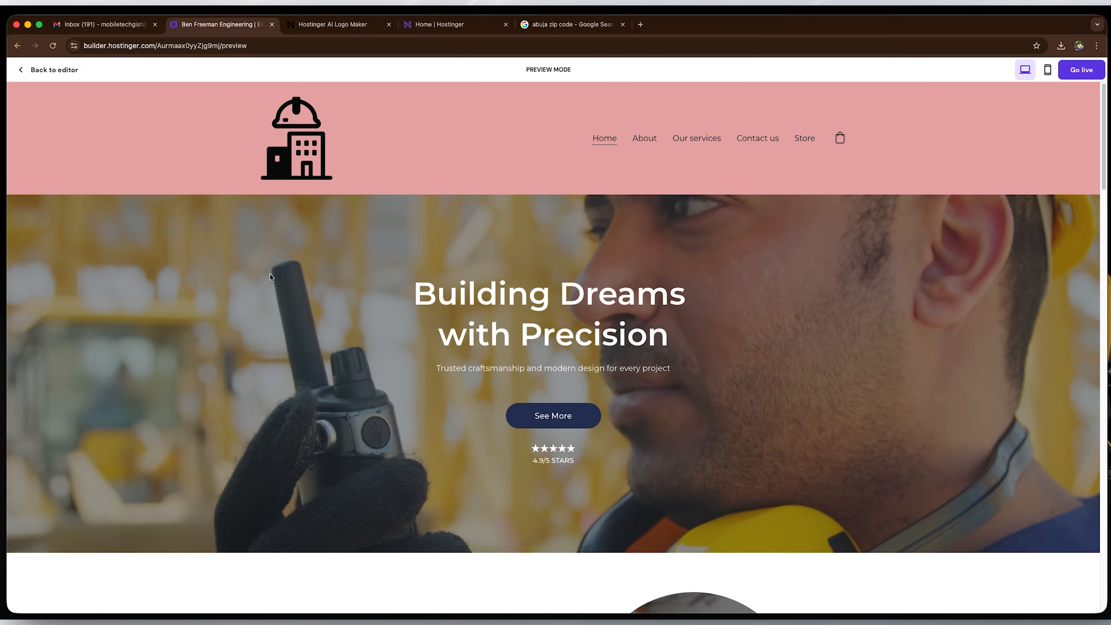
pyautogui.scroll(-10, 527, 376)
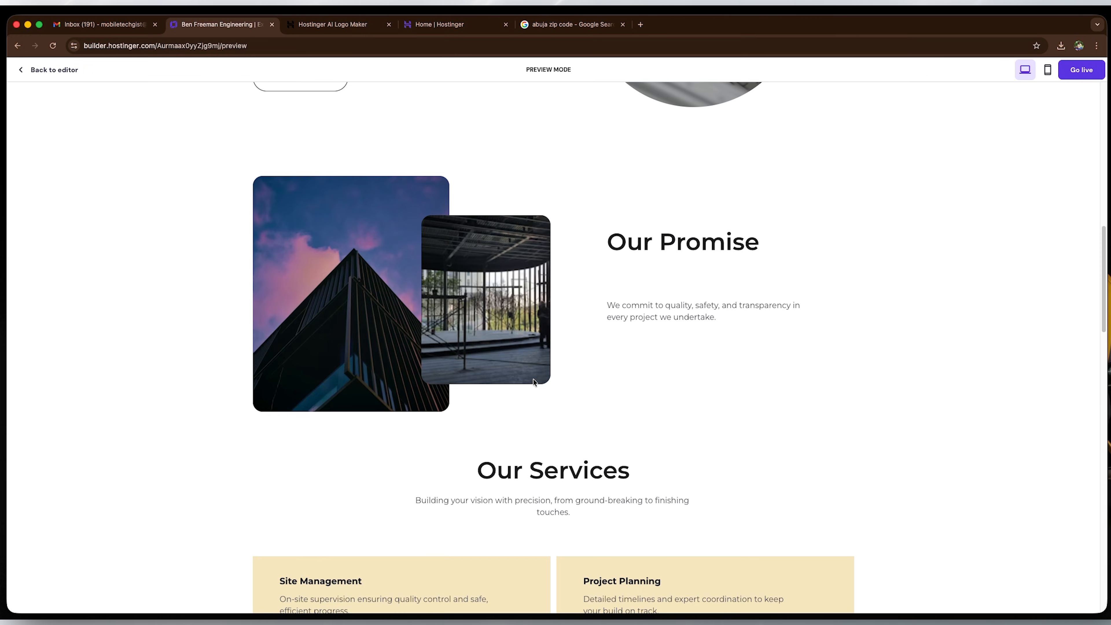
pyautogui.scroll(10, 532, 382)
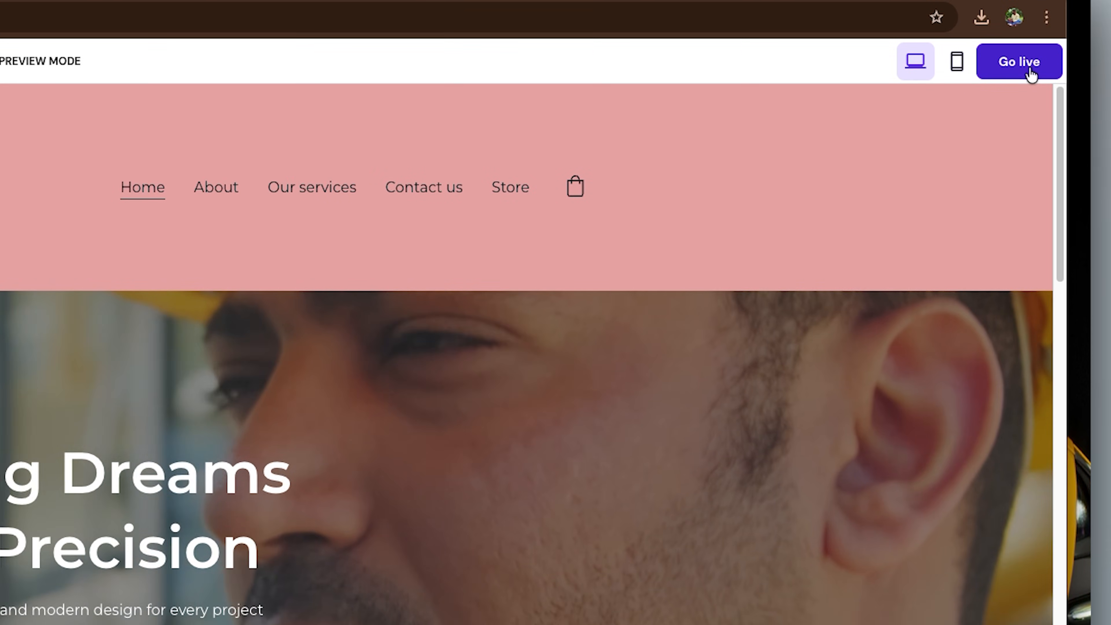
# Step: Publish the website and view it through its temporary domain
pyautogui.click(1029, 62)
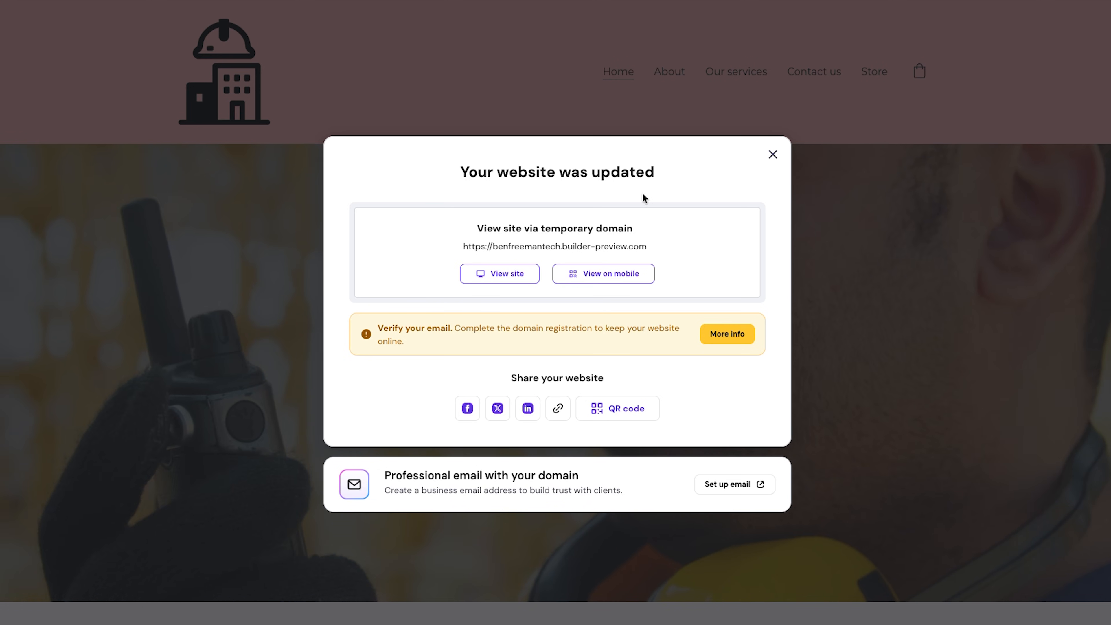
pyautogui.scroll(10, 474, 365)
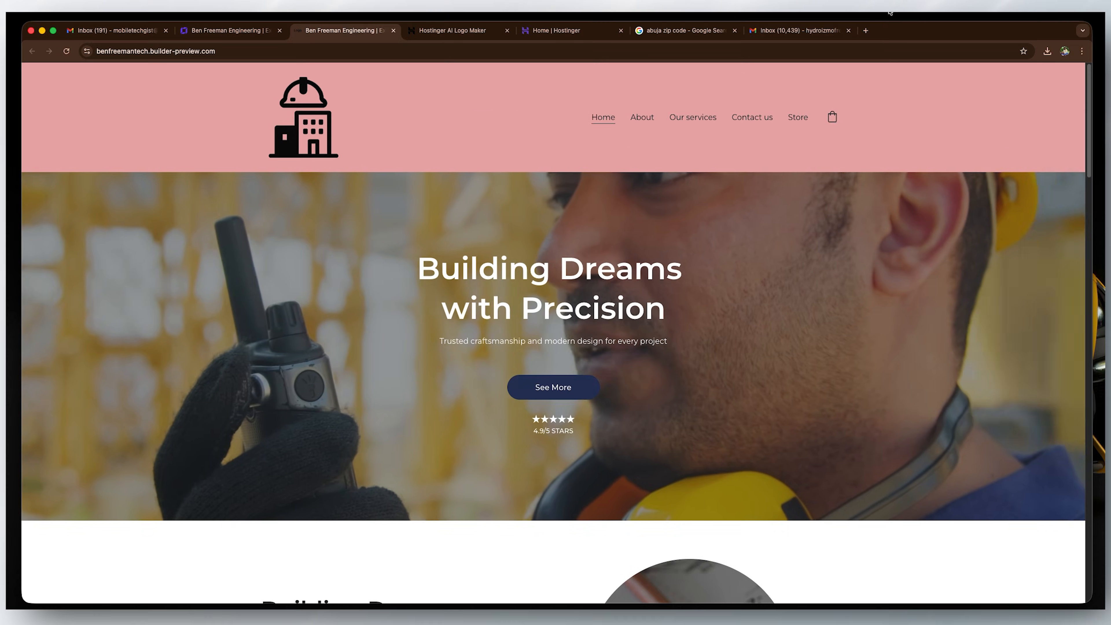
# Step: Load benfreemantech.com in a new browser tab and review the live home page down to the contact footer
pyautogui.click(866, 31)
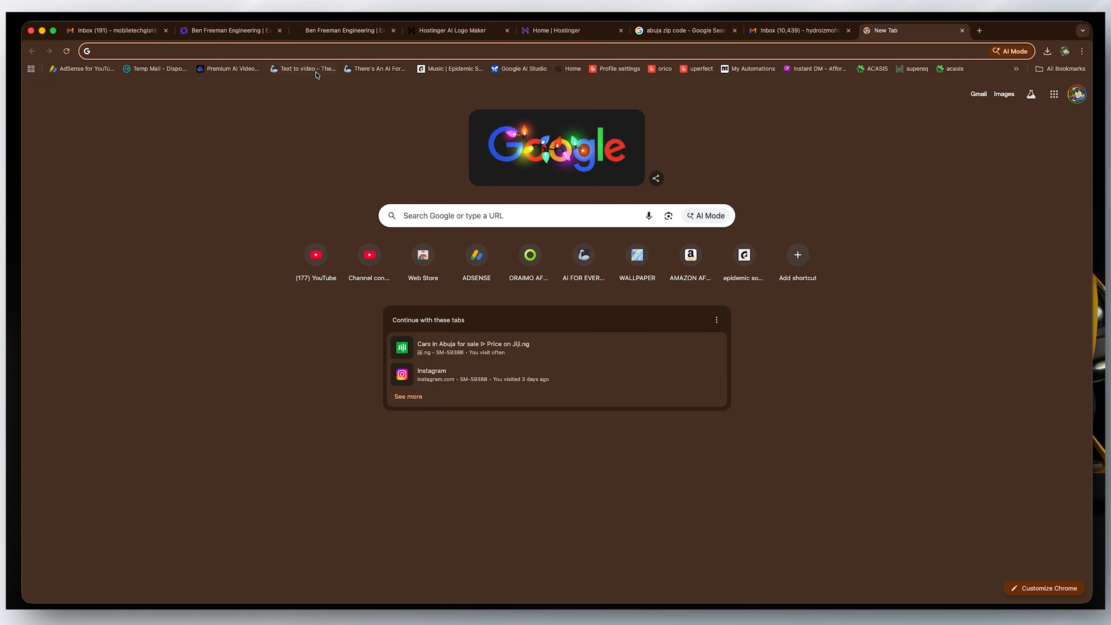
pyautogui.click(167, 50)
pyautogui.write('benfre')
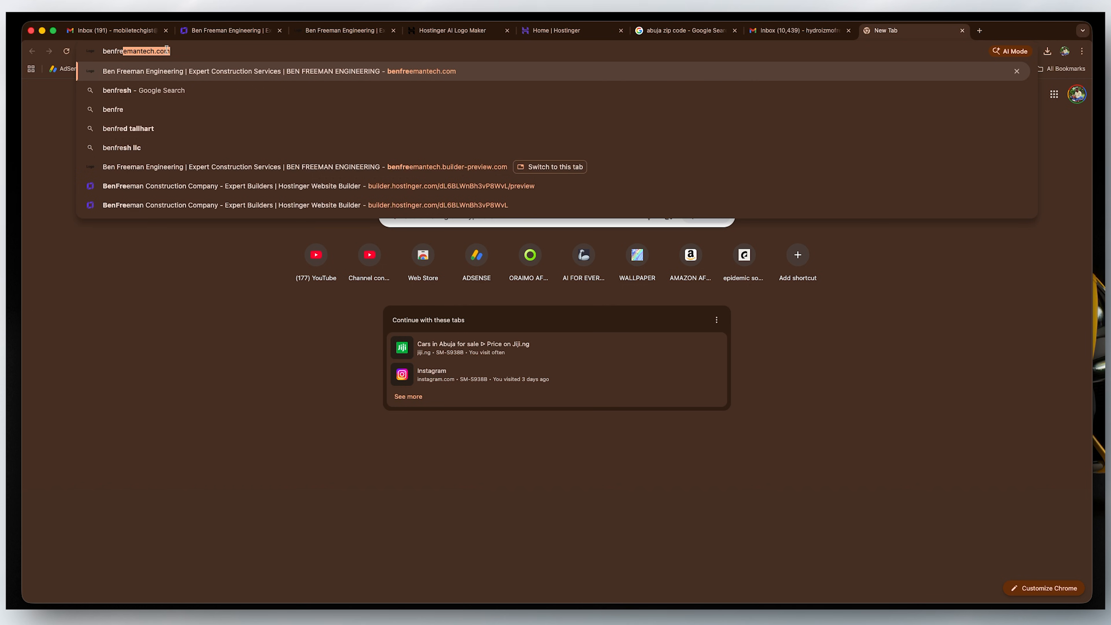
pyautogui.press('Return')
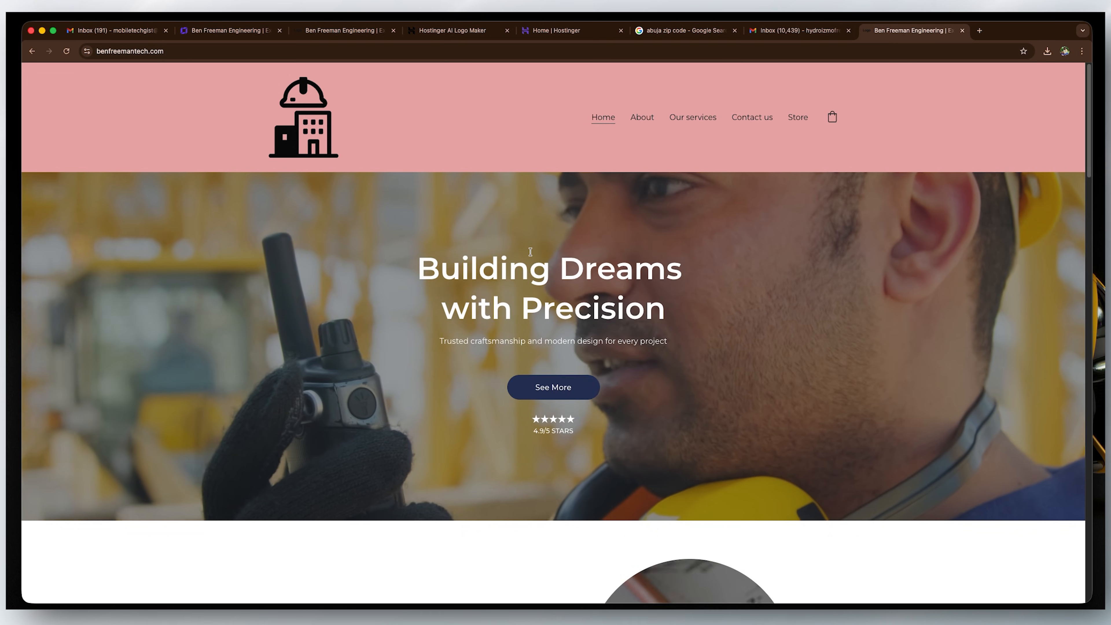
pyautogui.scroll(-10, 499, 325)
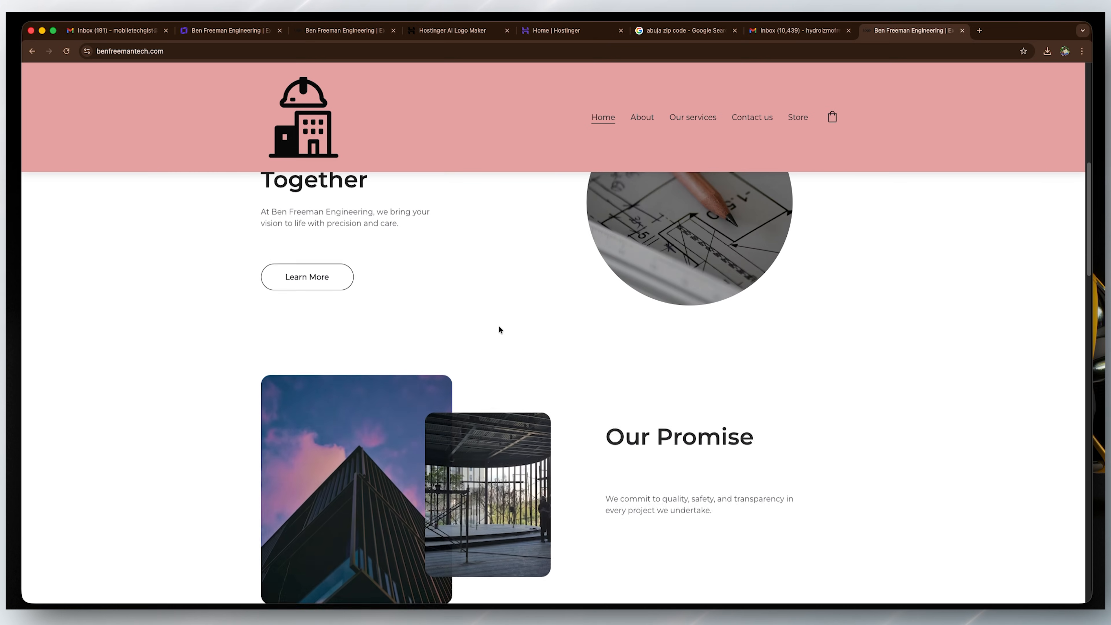
pyautogui.scroll(-10, 500, 326)
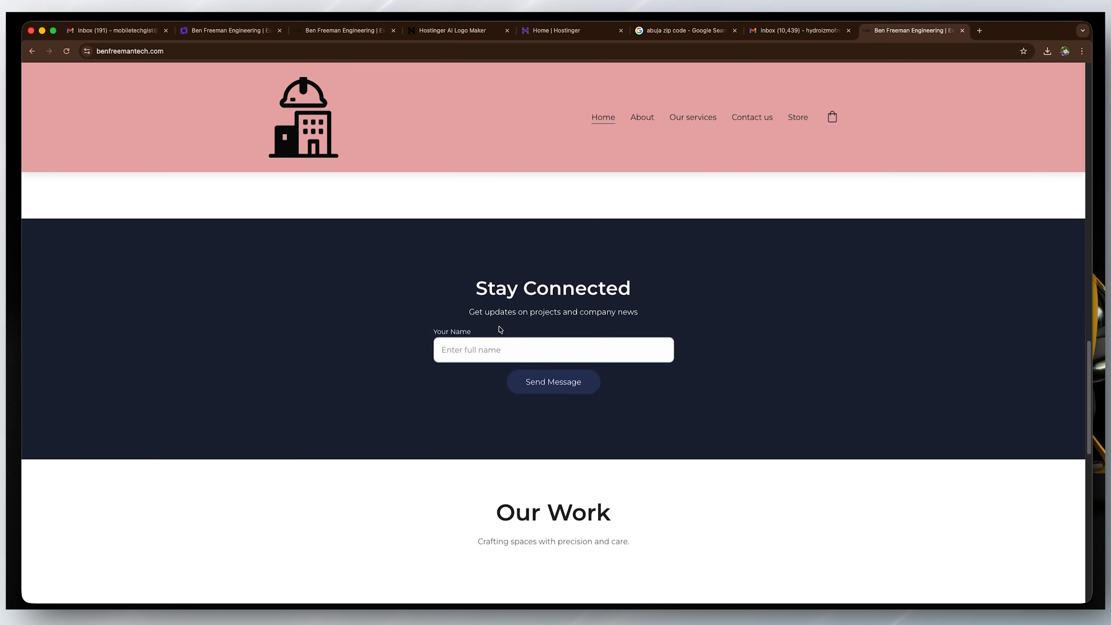
pyautogui.scroll(-10, 500, 329)
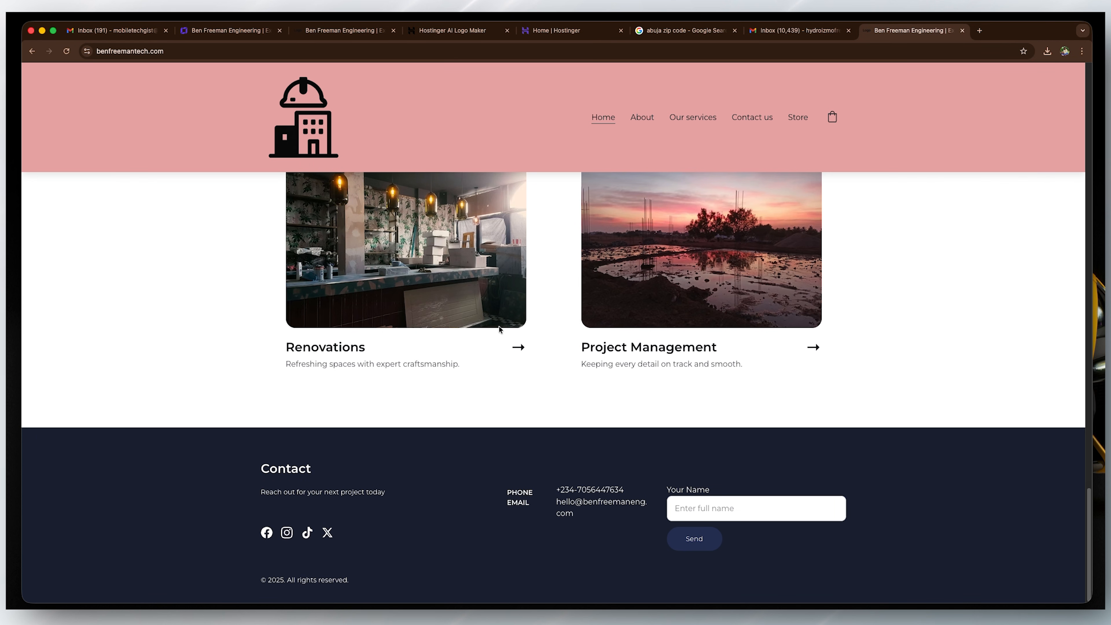